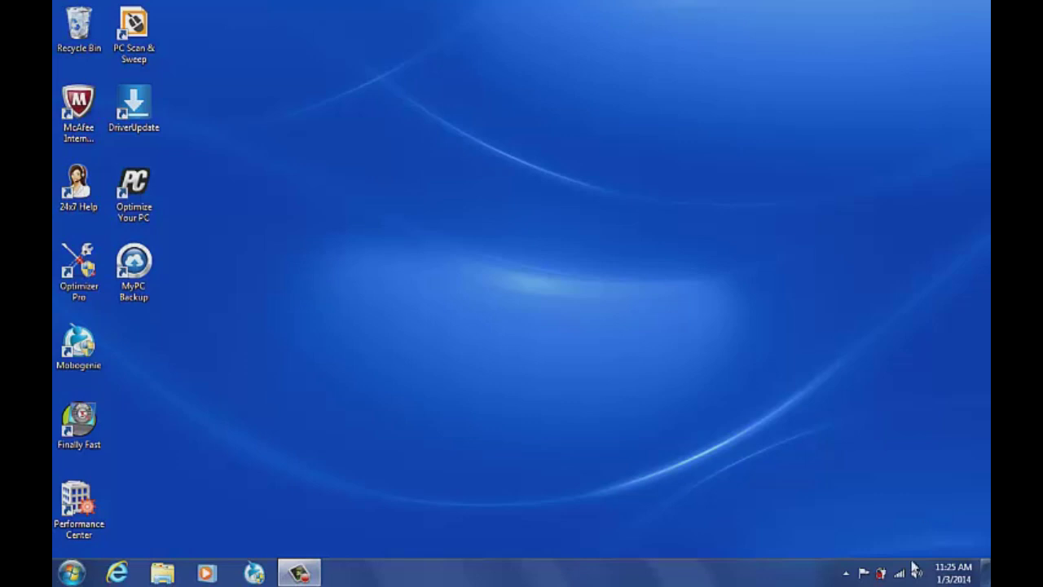
Dismiss the Windows color scheme prompt and the McAfee Online Backup setup offer.
{"action": "left_click", "coordinate": [846, 574]}
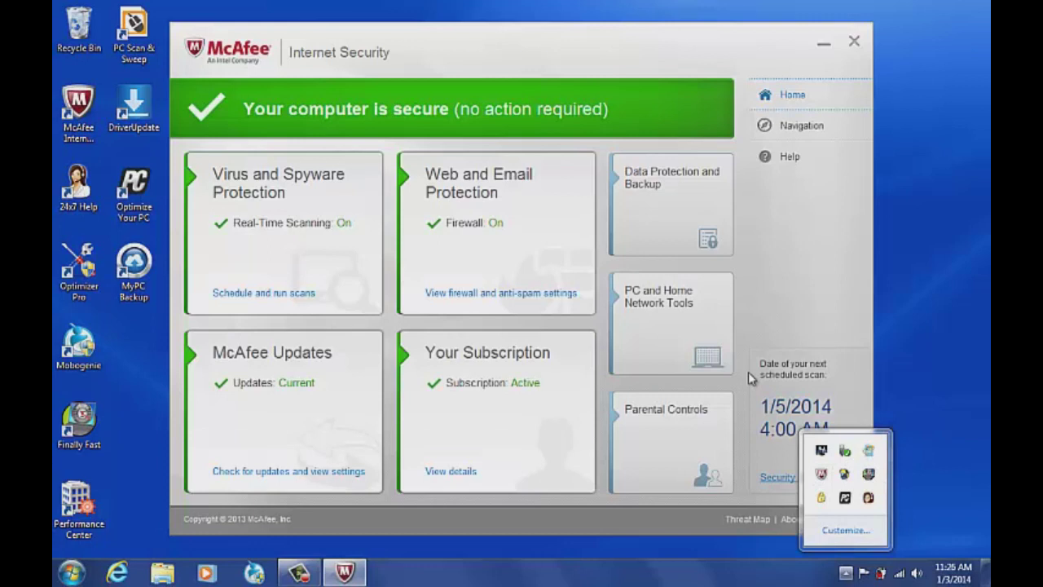
{"action": "left_click", "coordinate": [748, 372]}
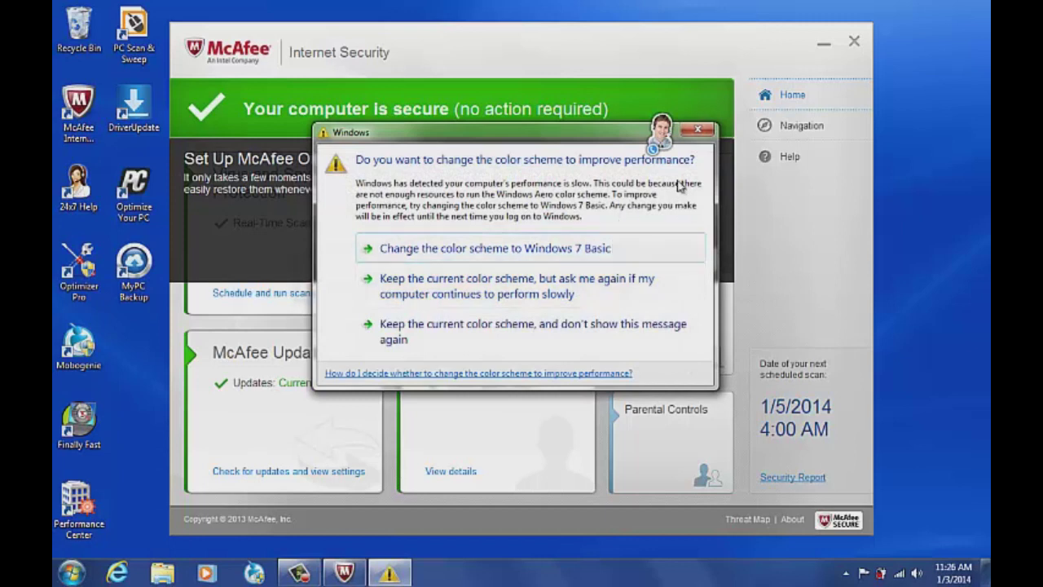
{"action": "left_click", "coordinate": [697, 130]}
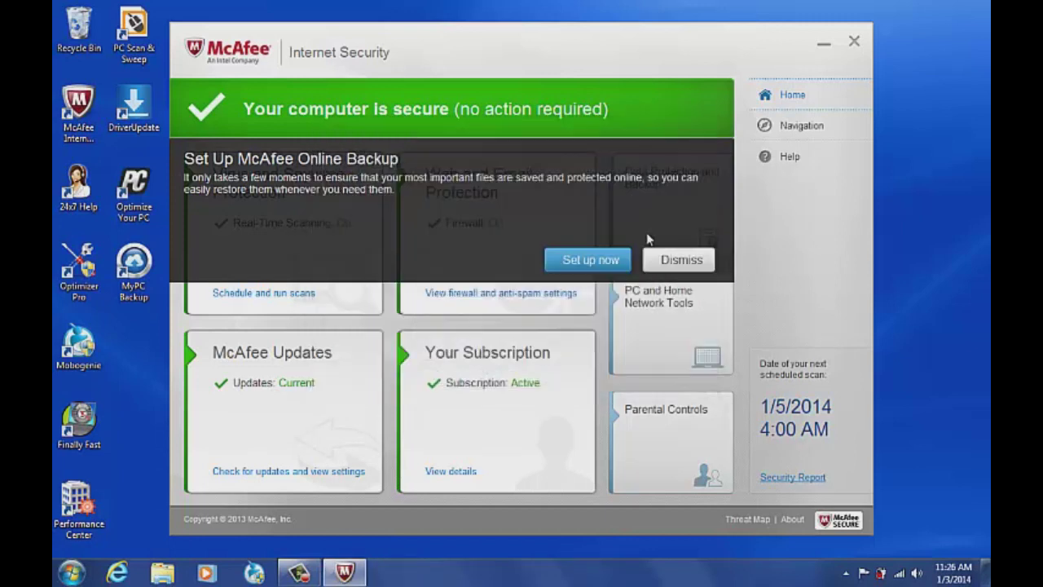
{"action": "left_click", "coordinate": [681, 266]}
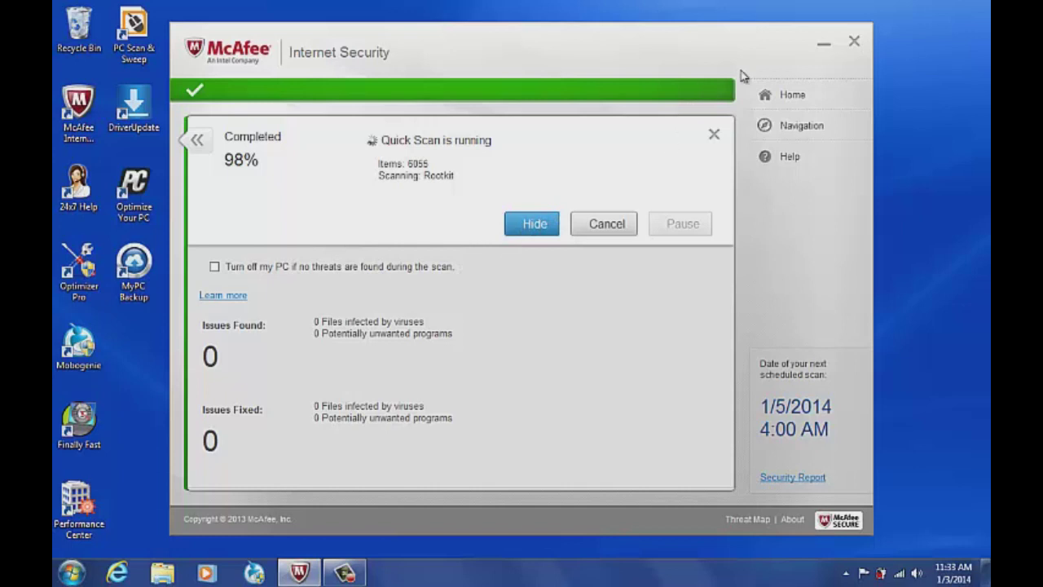
Minimize the McAfee scan window and open the Control Panel's list of installed programs in a maximized window.
{"action": "left_click", "coordinate": [824, 44]}
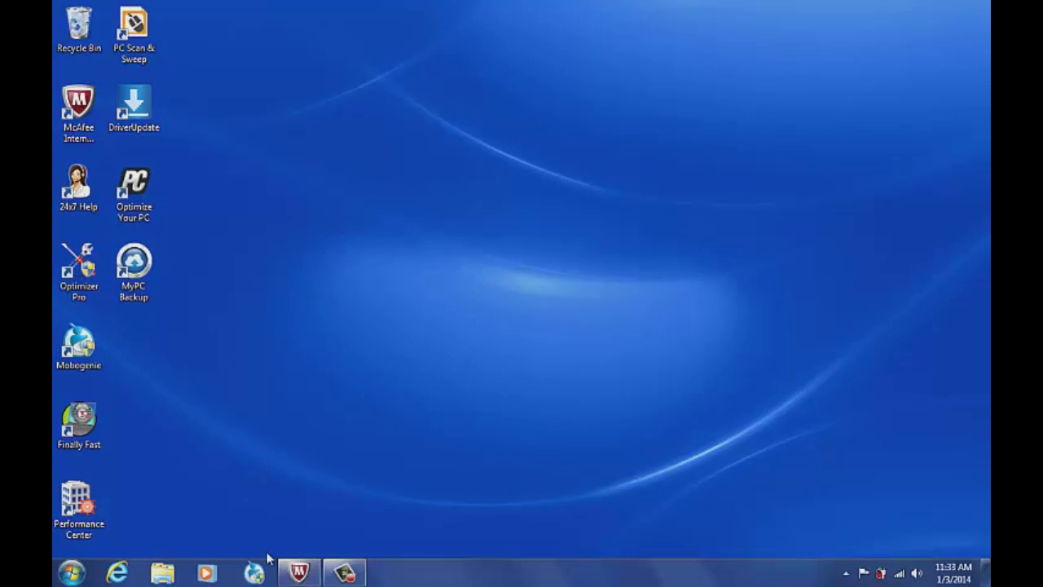
{"action": "left_click", "coordinate": [70, 574]}
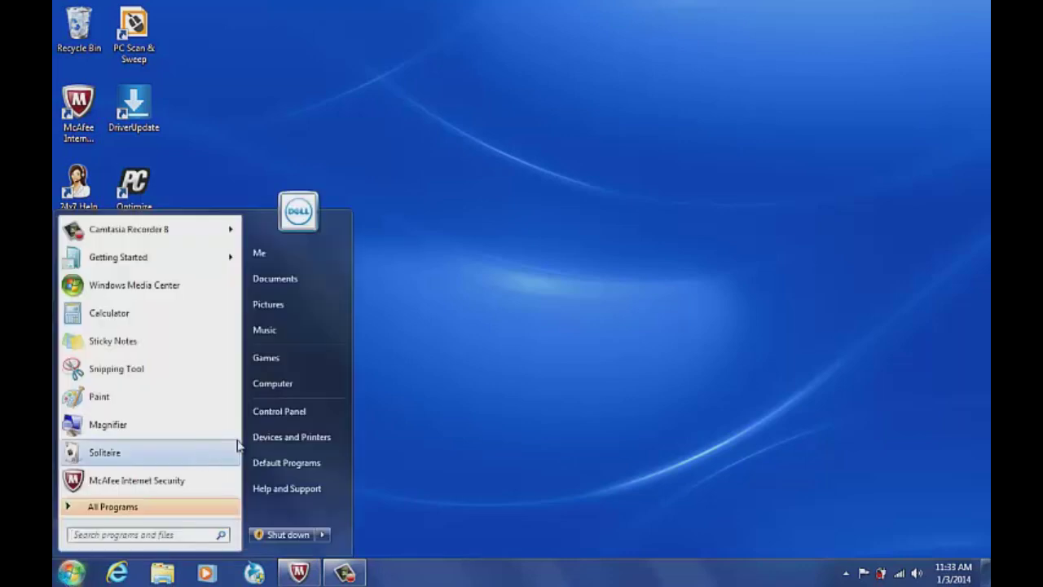
{"action": "left_click", "coordinate": [288, 415]}
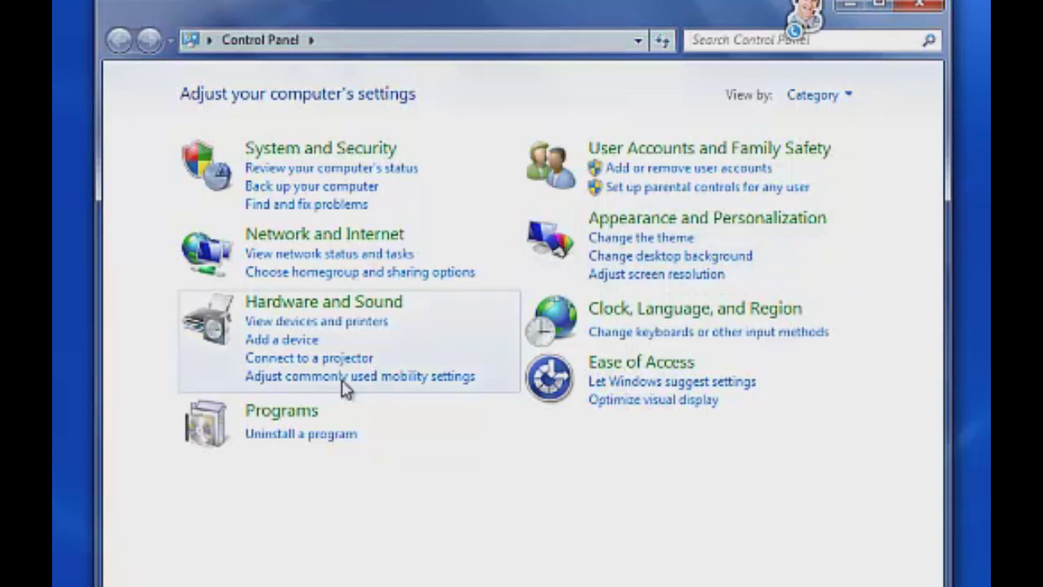
{"action": "left_click", "coordinate": [326, 435]}
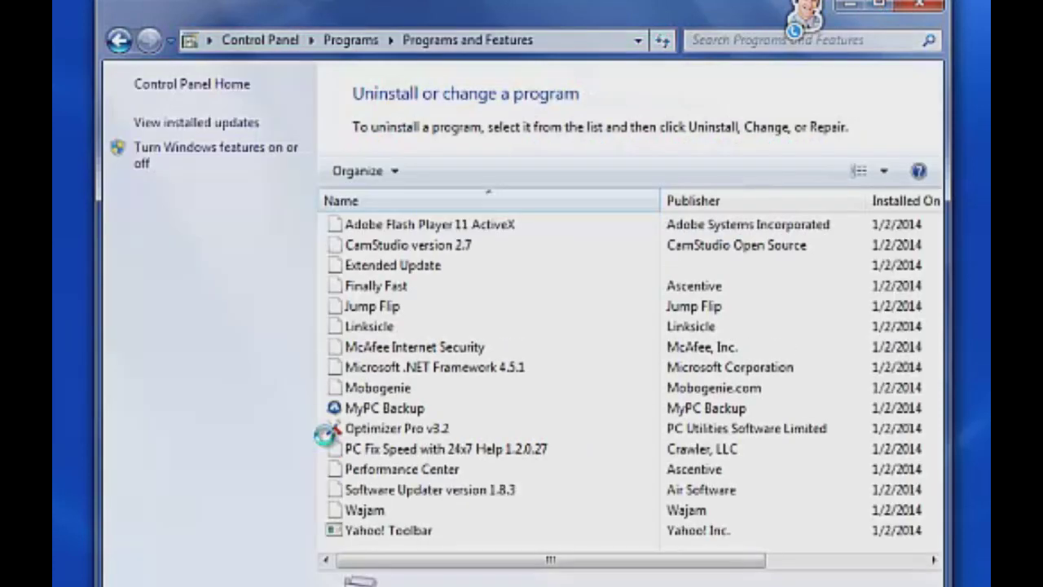
{"action": "left_click", "coordinate": [880, 5]}
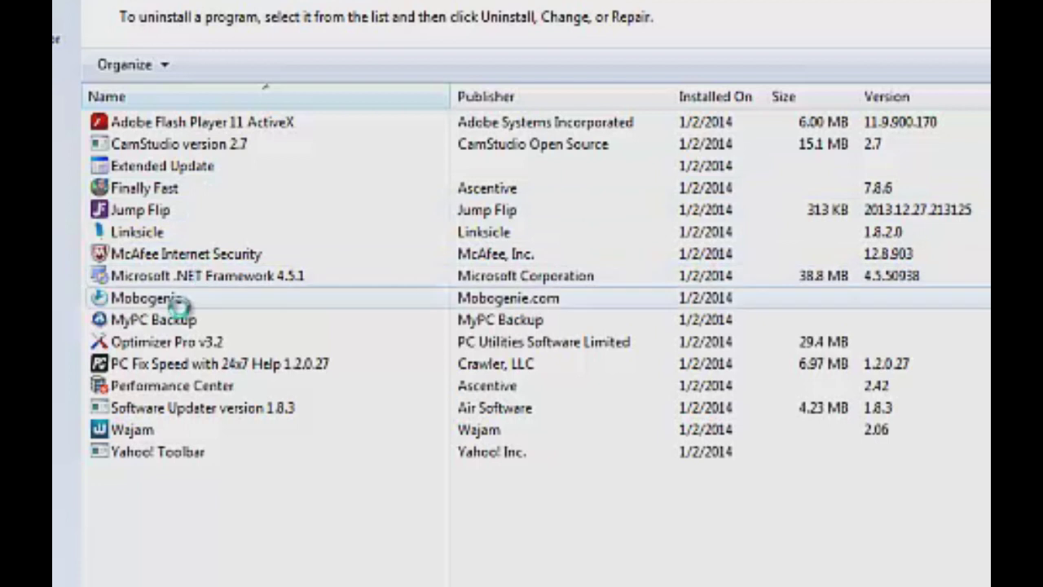
Uninstall MyPC Backup, declining the free 1GB offer.
{"action": "left_click", "coordinate": [187, 321]}
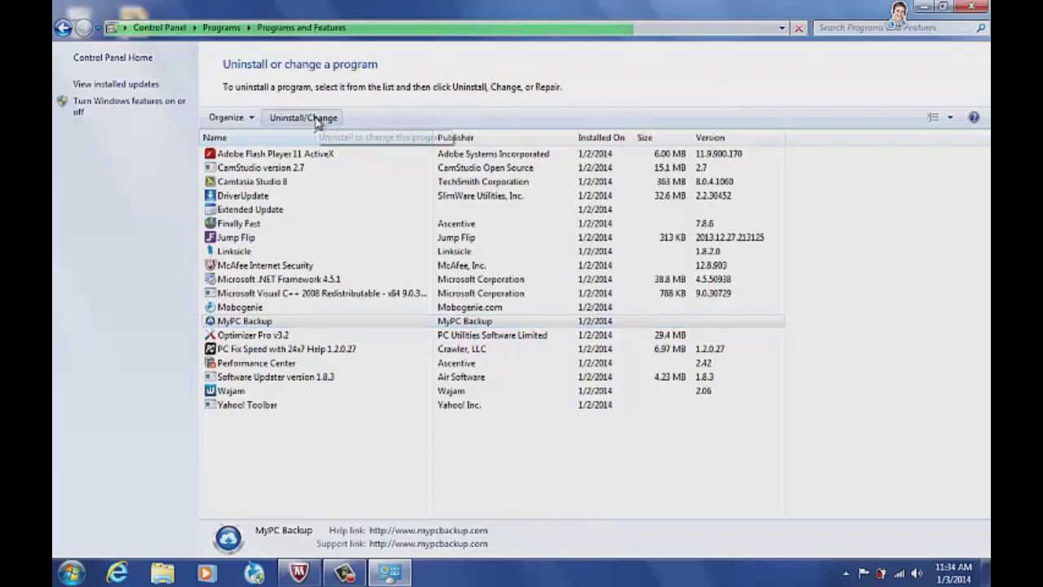
{"action": "left_click", "coordinate": [317, 119]}
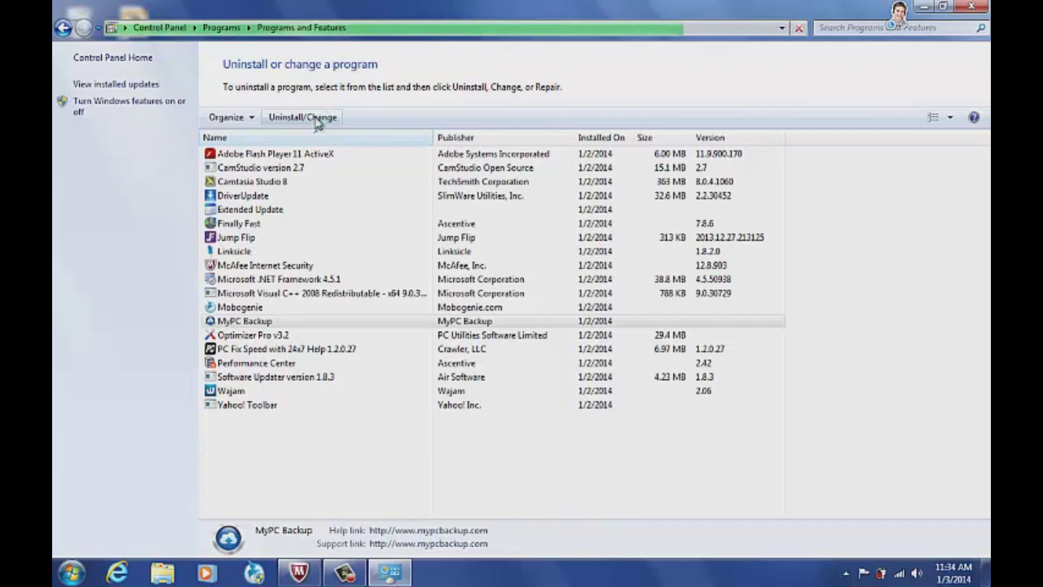
{"action": "left_click", "coordinate": [317, 121]}
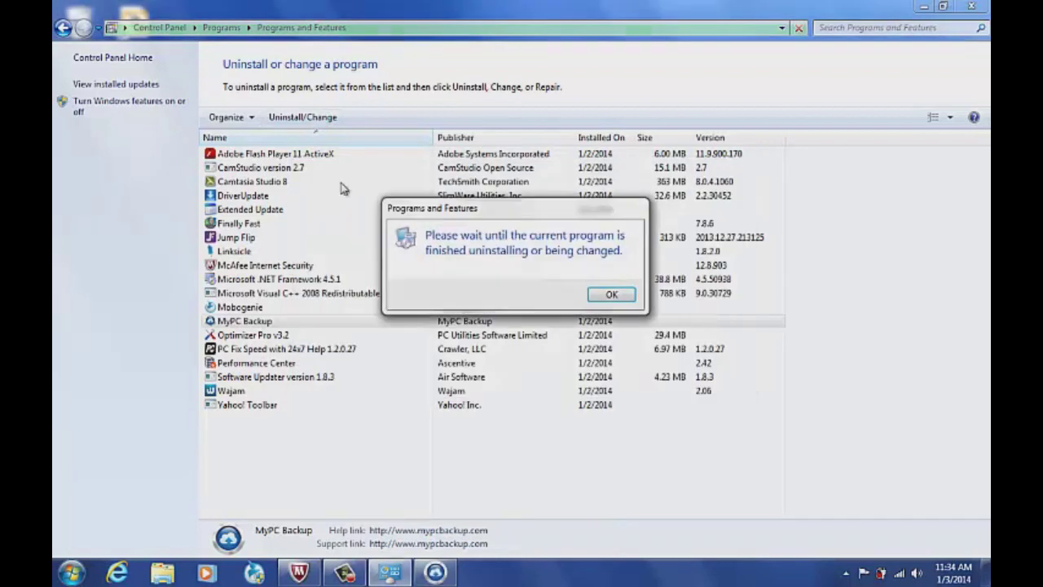
{"action": "left_click", "coordinate": [611, 295]}
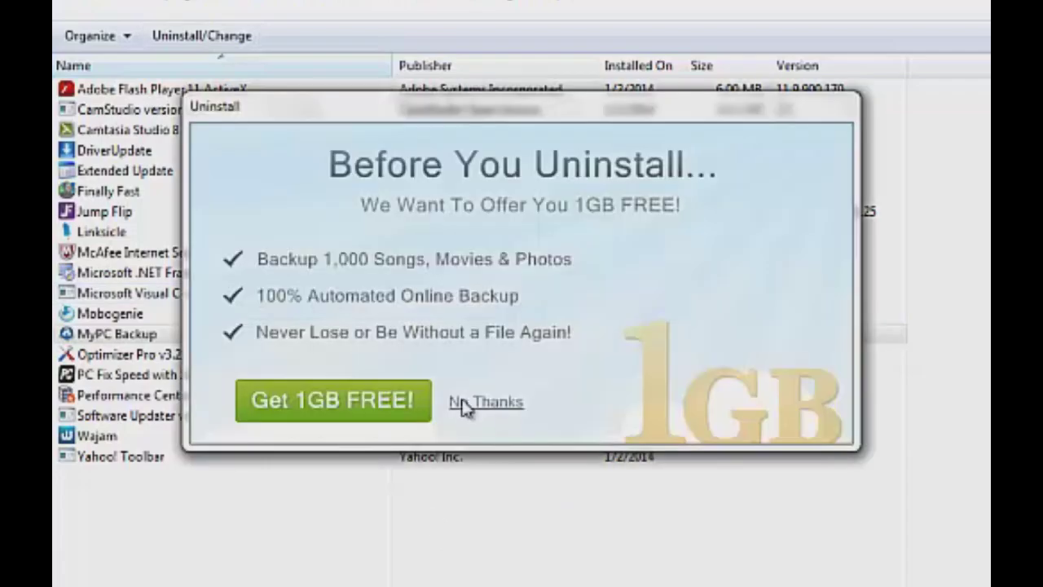
{"action": "left_click", "coordinate": [487, 412]}
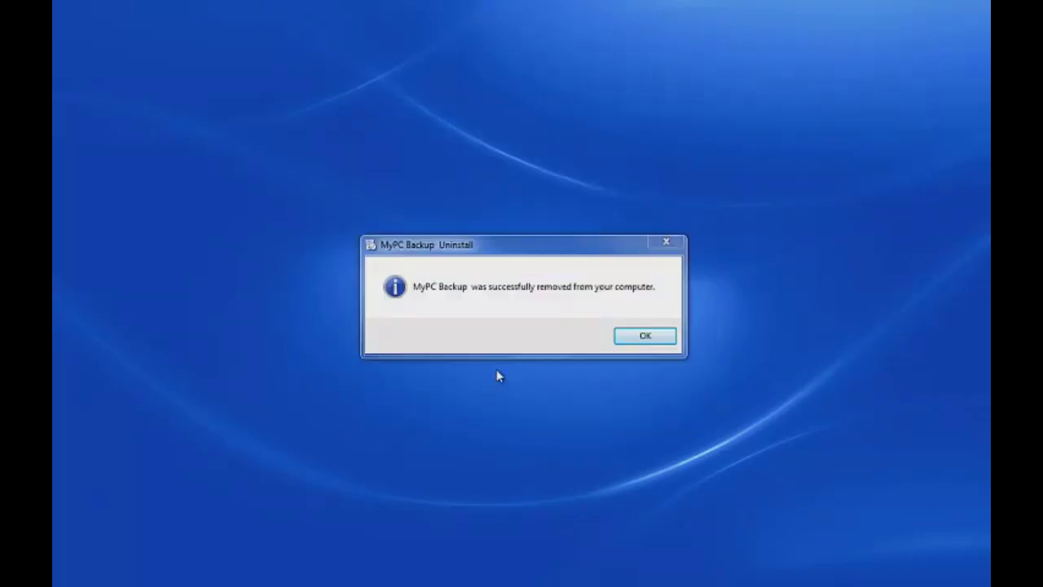
{"action": "left_click", "coordinate": [644, 335]}
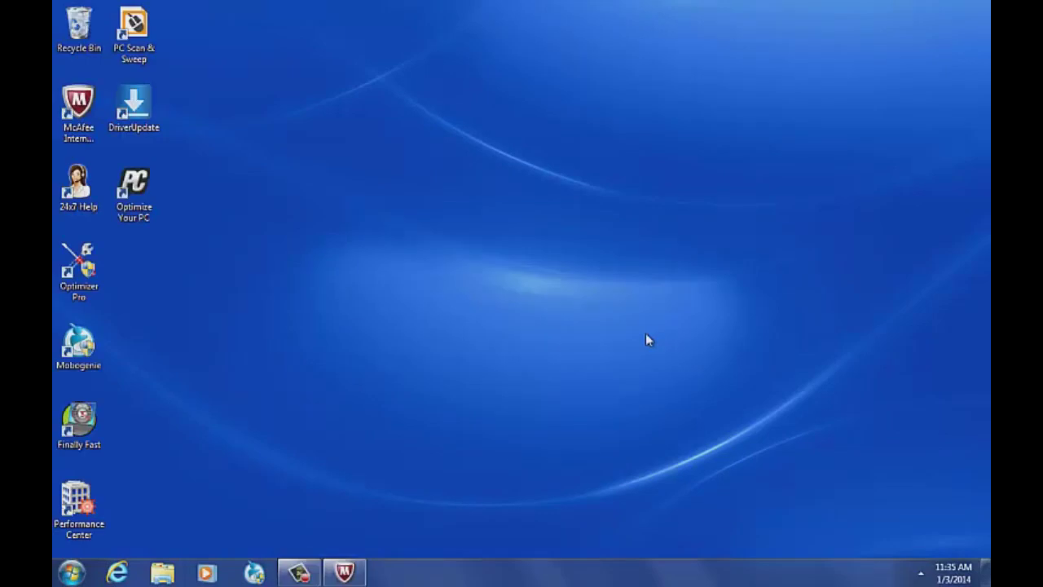
Reopen the list of installed programs from the Control Panel.
{"action": "left_click", "coordinate": [72, 573]}
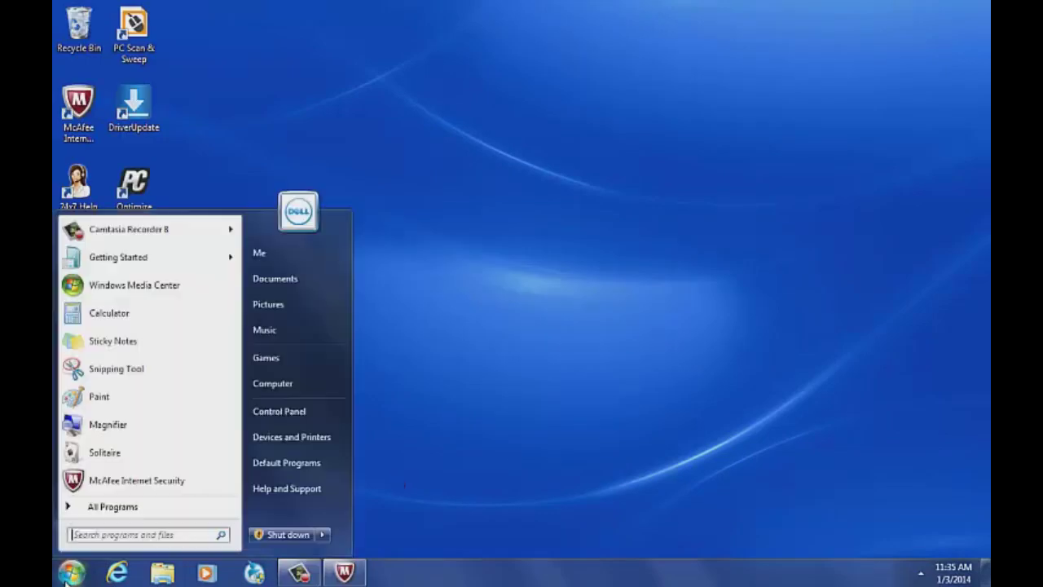
{"action": "left_click", "coordinate": [289, 411]}
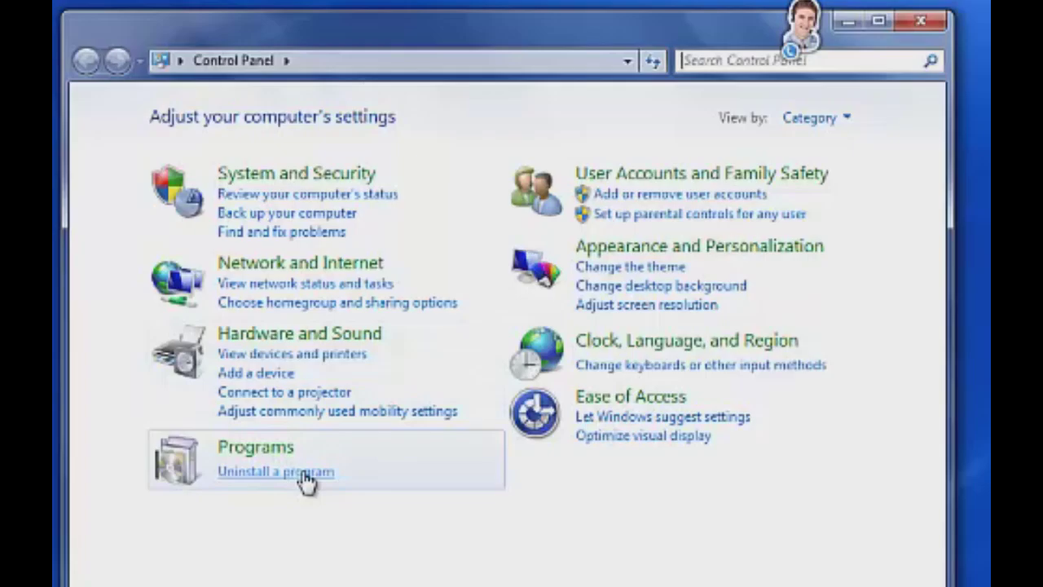
{"action": "left_click", "coordinate": [395, 371]}
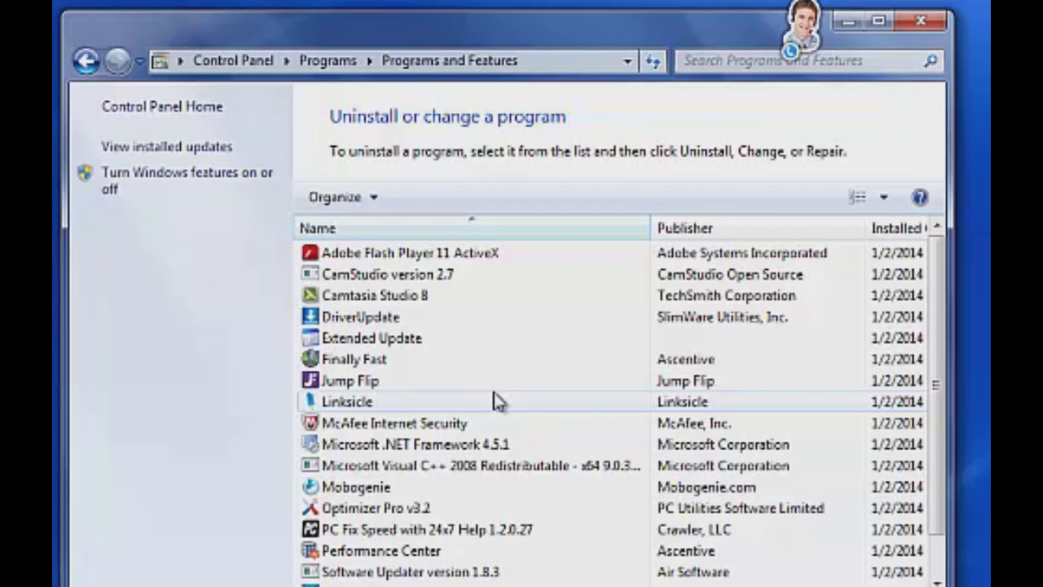
Uninstall Optimizer Pro v3.2 with all its components and close the browser window that its removal opens.
{"action": "left_click", "coordinate": [424, 508]}
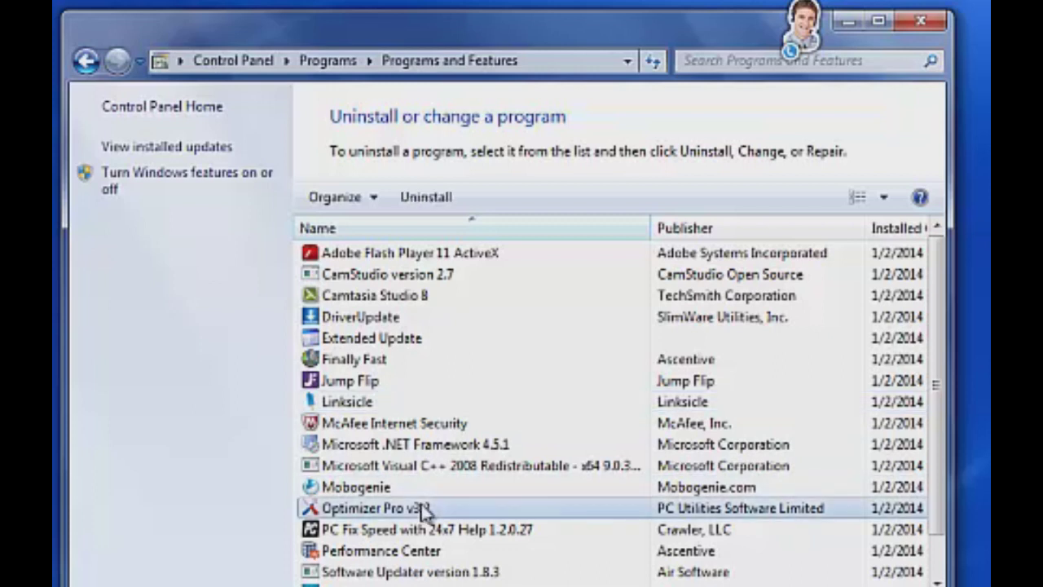
{"action": "left_click", "coordinate": [431, 202]}
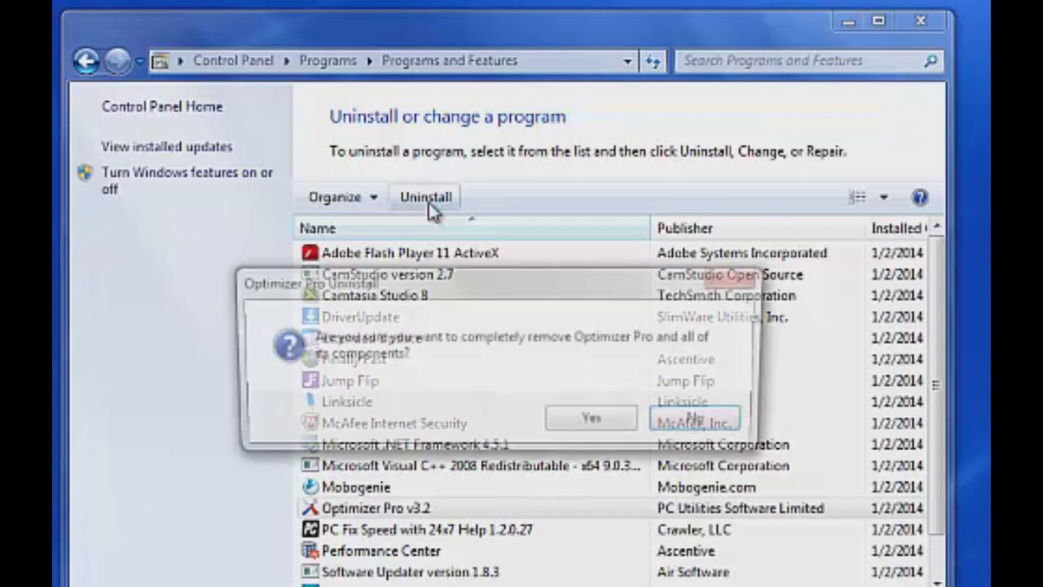
{"action": "left_click", "coordinate": [593, 421]}
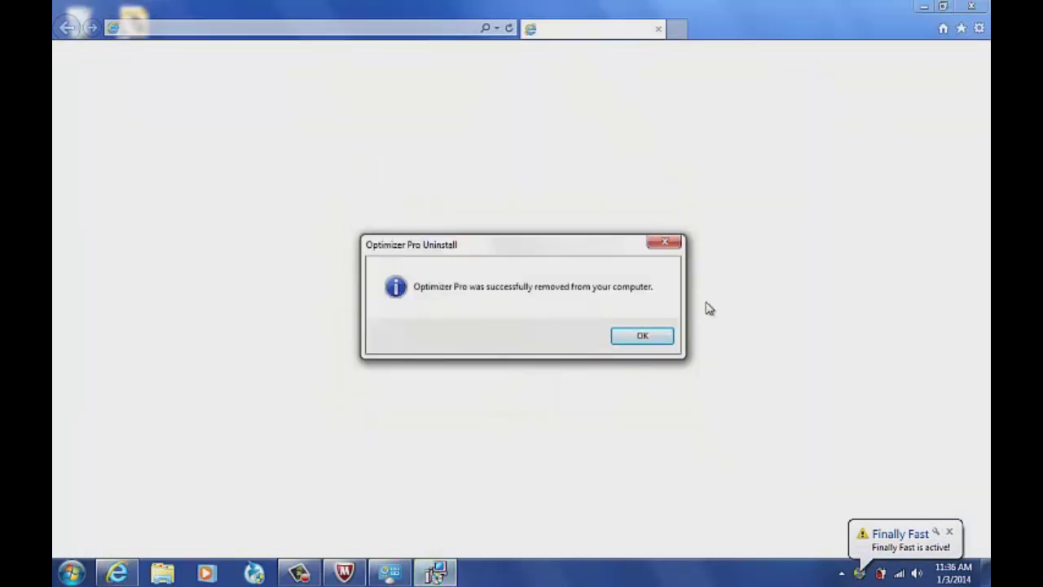
{"action": "left_click", "coordinate": [658, 336]}
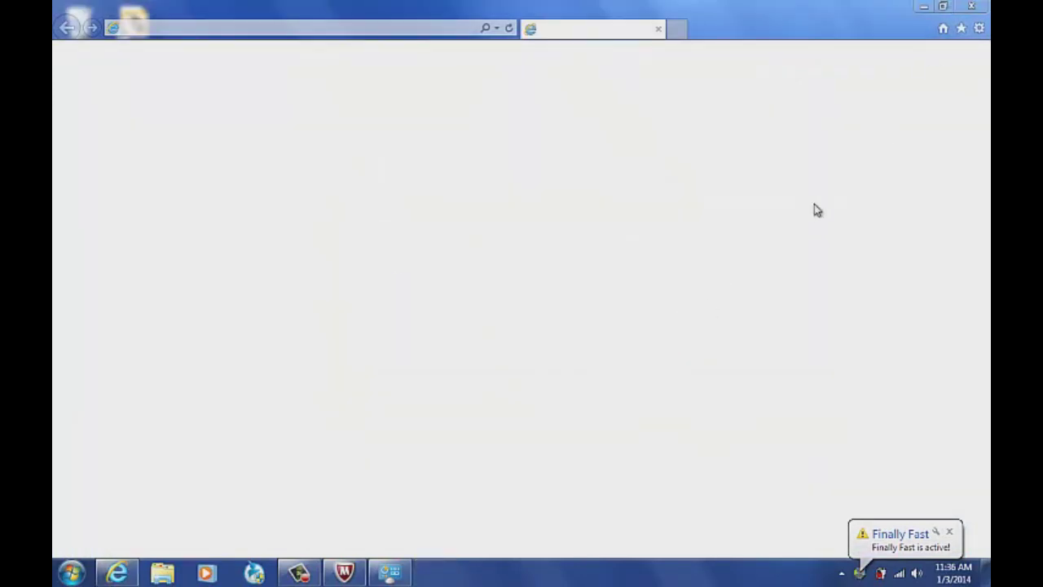
{"action": "left_click", "coordinate": [978, 7]}
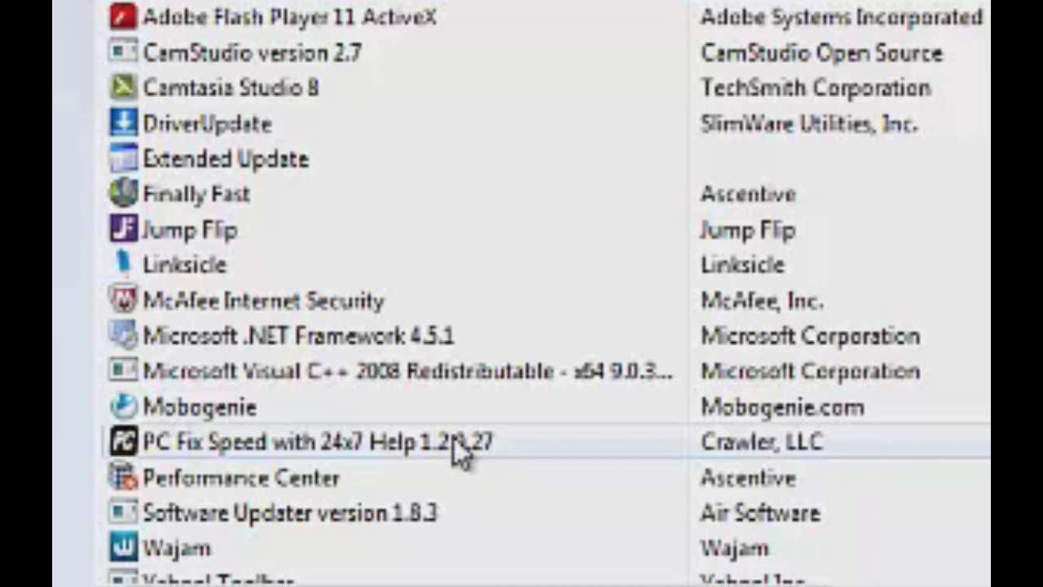
Uninstall PC Fix Speed with 24x7 Help 1.2.0.27 and decline restarting the computer.
{"action": "left_click", "coordinate": [460, 451]}
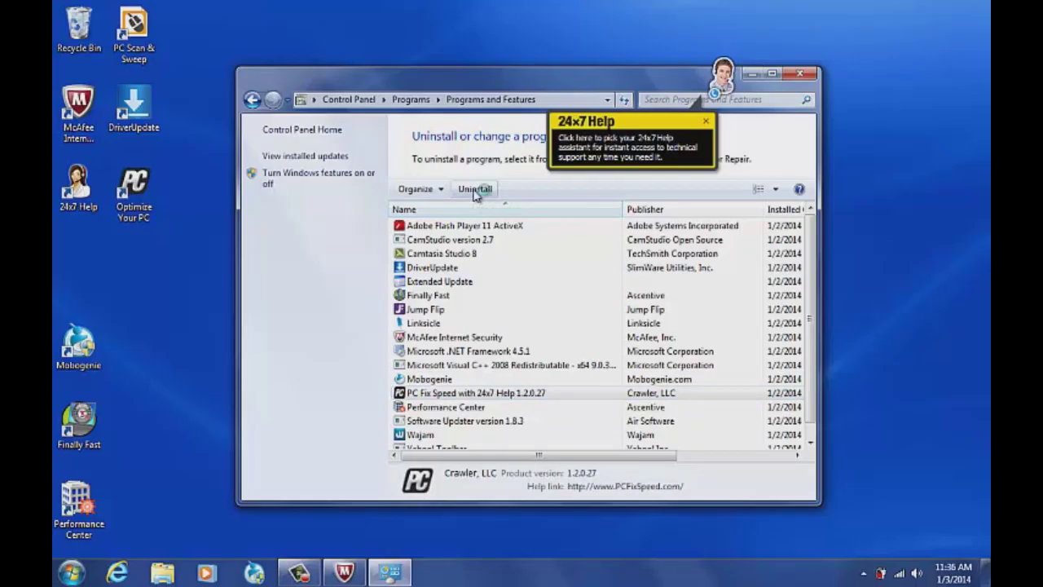
{"action": "left_click", "coordinate": [475, 189]}
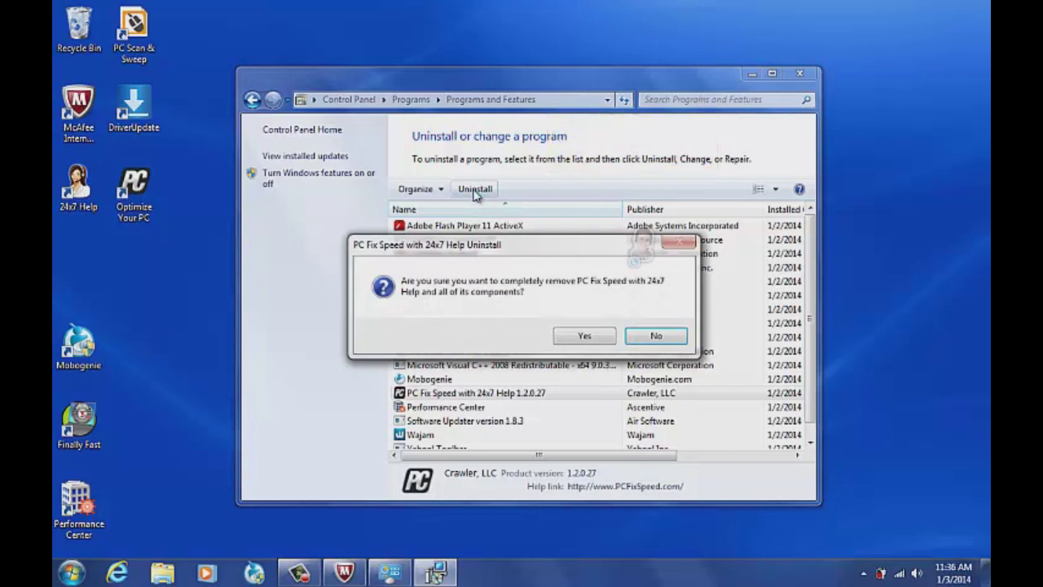
{"action": "left_click", "coordinate": [583, 335]}
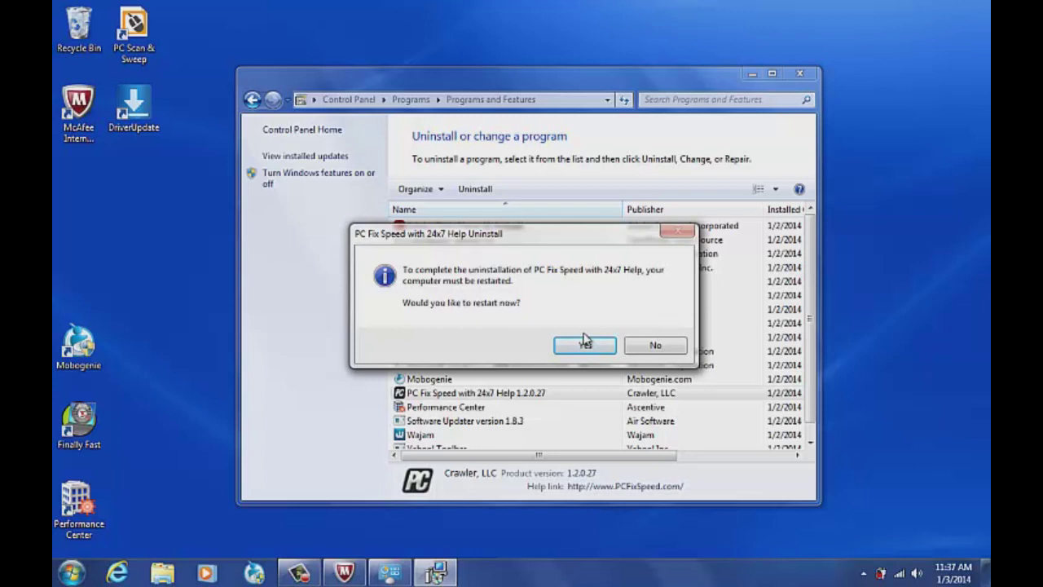
{"action": "left_click", "coordinate": [654, 347]}
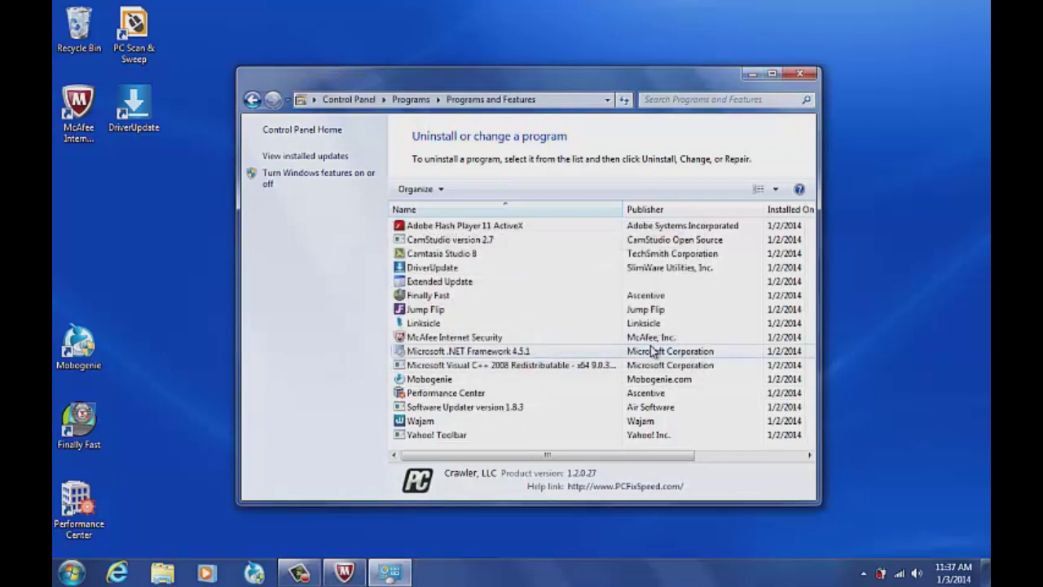
Start uninstalling Finally Fast with the option to remove Ascentive Performance Center and all its components, retrying when files are in use.
{"action": "left_click", "coordinate": [512, 295]}
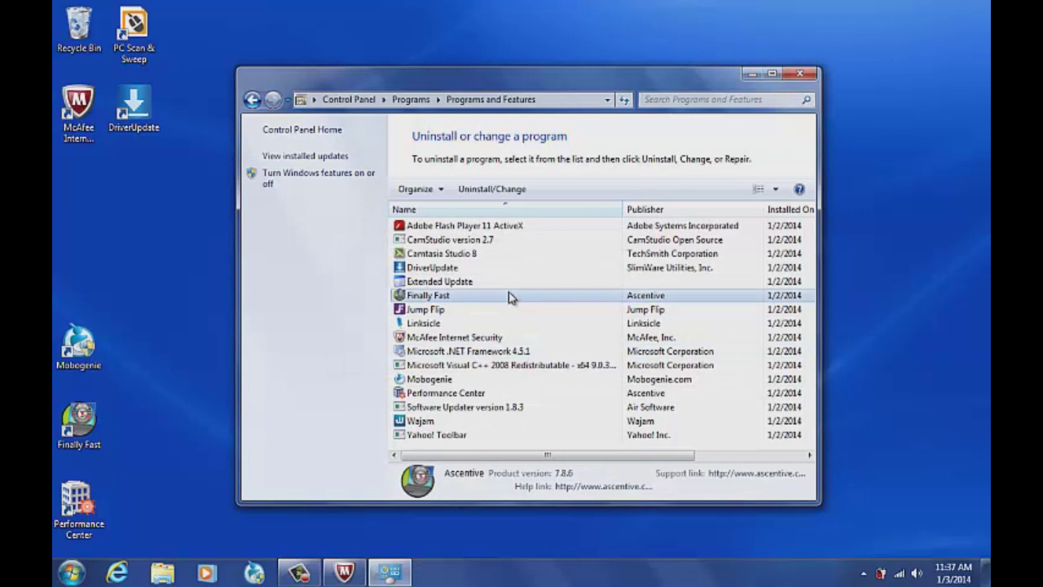
{"action": "left_click", "coordinate": [505, 193]}
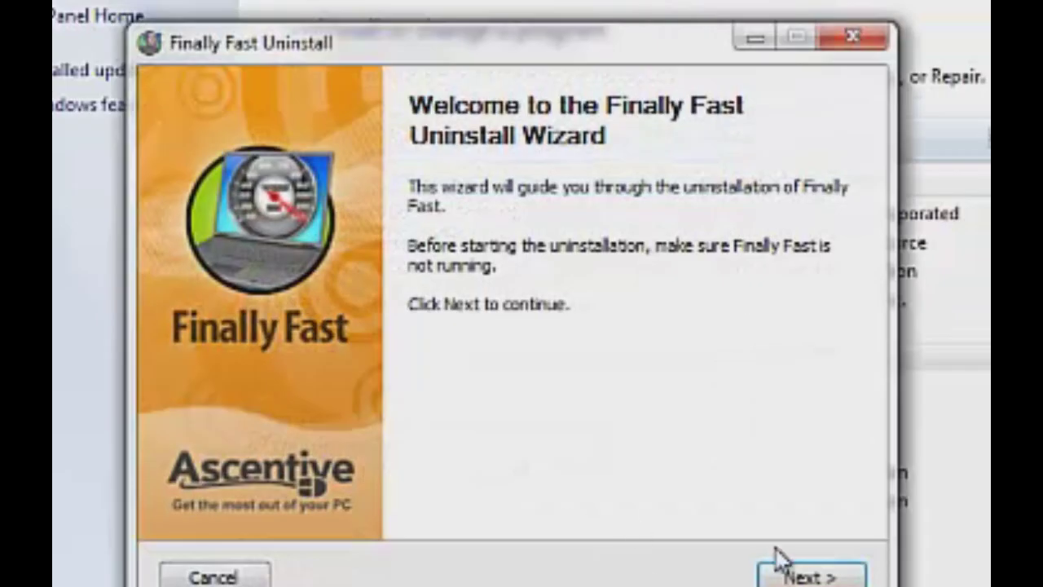
{"action": "left_click", "coordinate": [803, 576]}
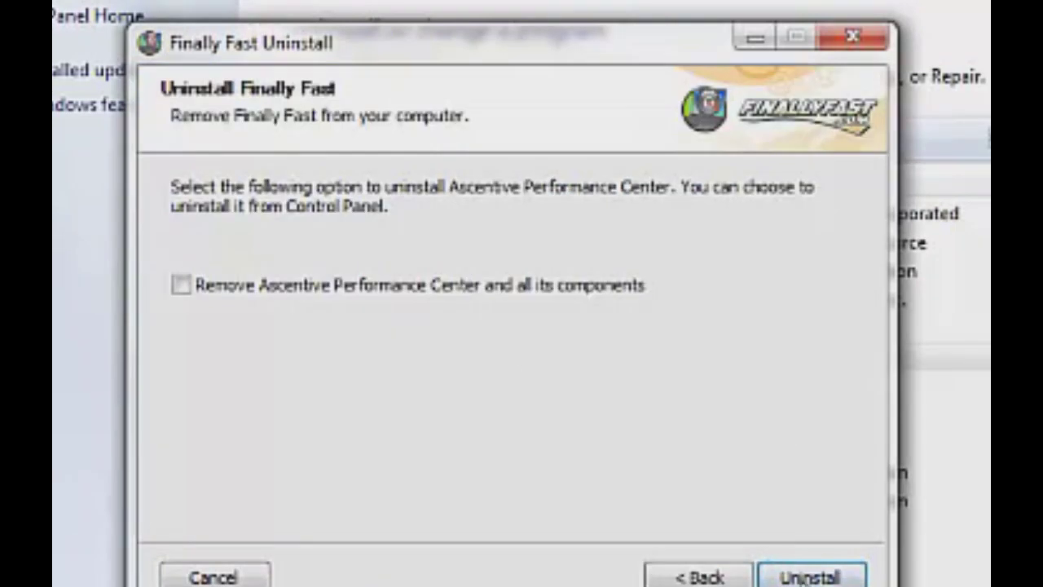
{"action": "left_click", "coordinate": [470, 292]}
{"action": "left_click", "coordinate": [815, 579]}
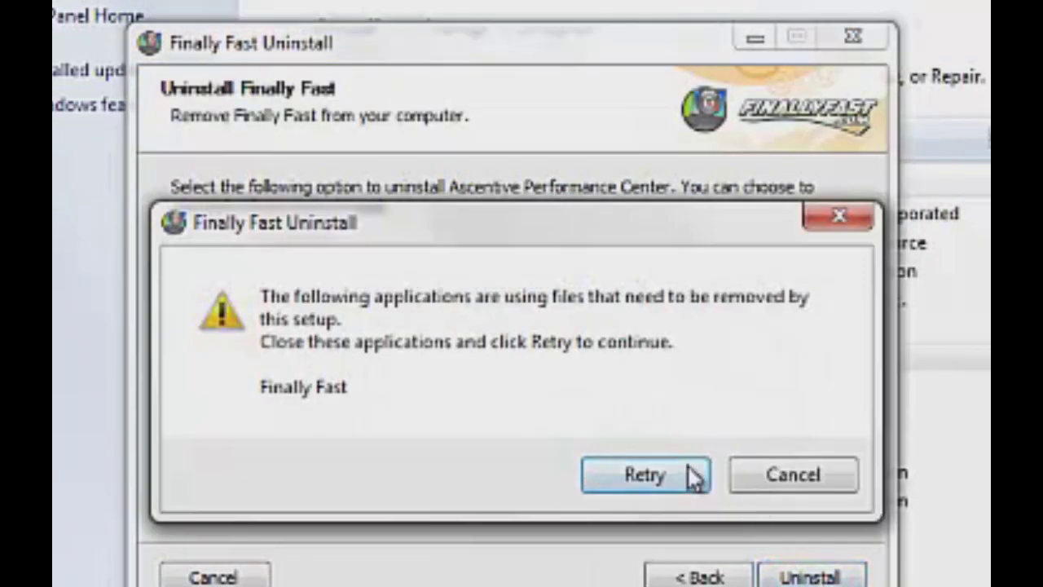
{"action": "left_click", "coordinate": [681, 480]}
{"action": "left_click", "coordinate": [680, 480]}
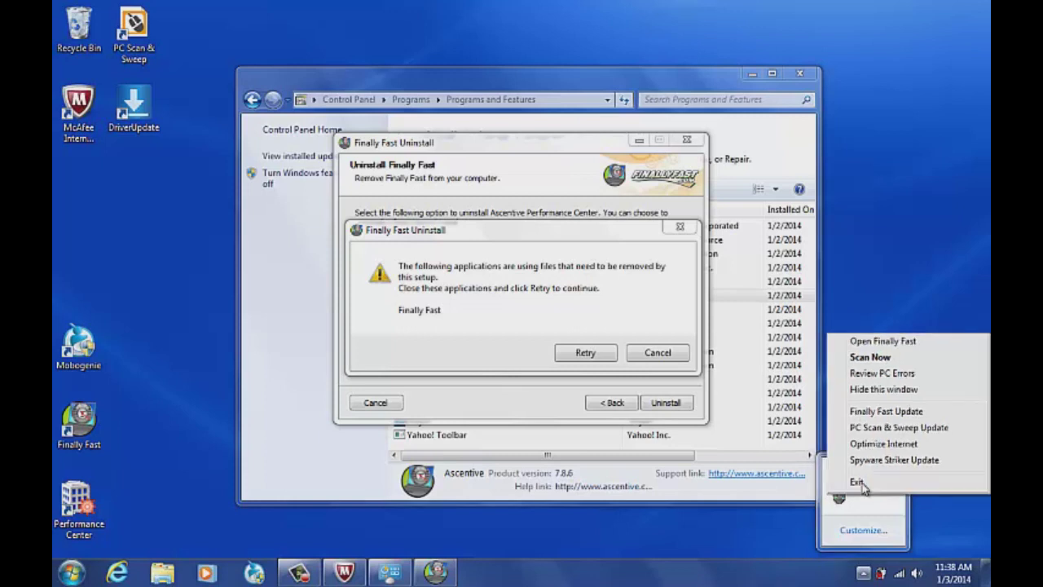
Exit the running Finally Fast program, force it closed, and retry its uninstallation.
{"action": "left_click", "coordinate": [857, 482]}
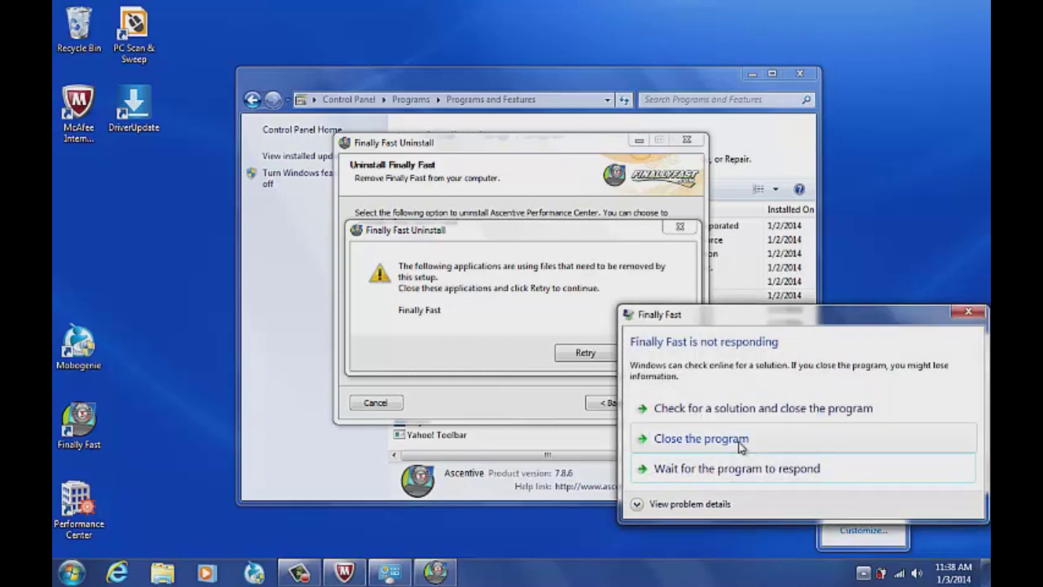
{"action": "left_click", "coordinate": [741, 444]}
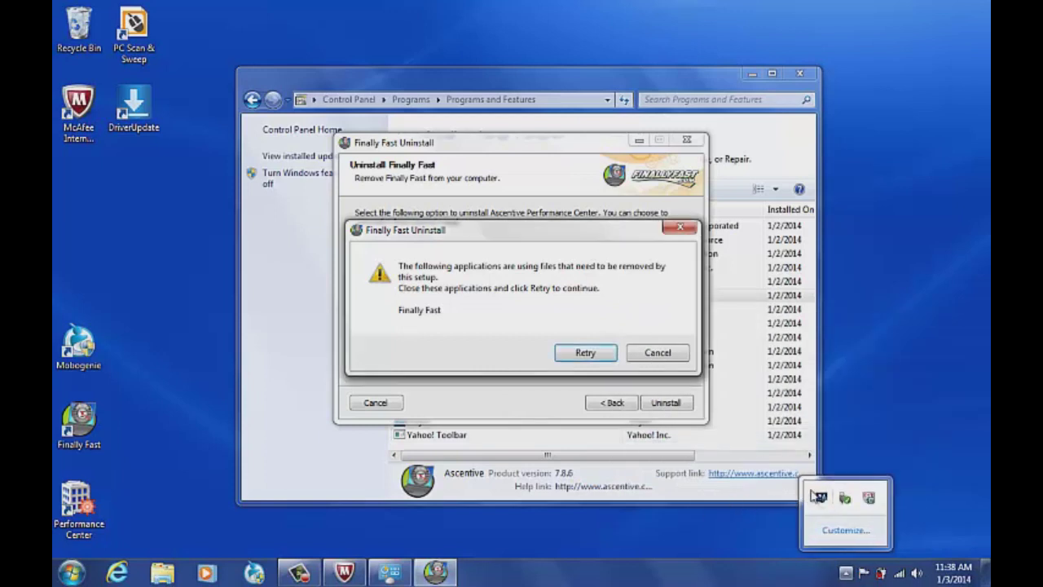
{"action": "left_click", "coordinate": [580, 353]}
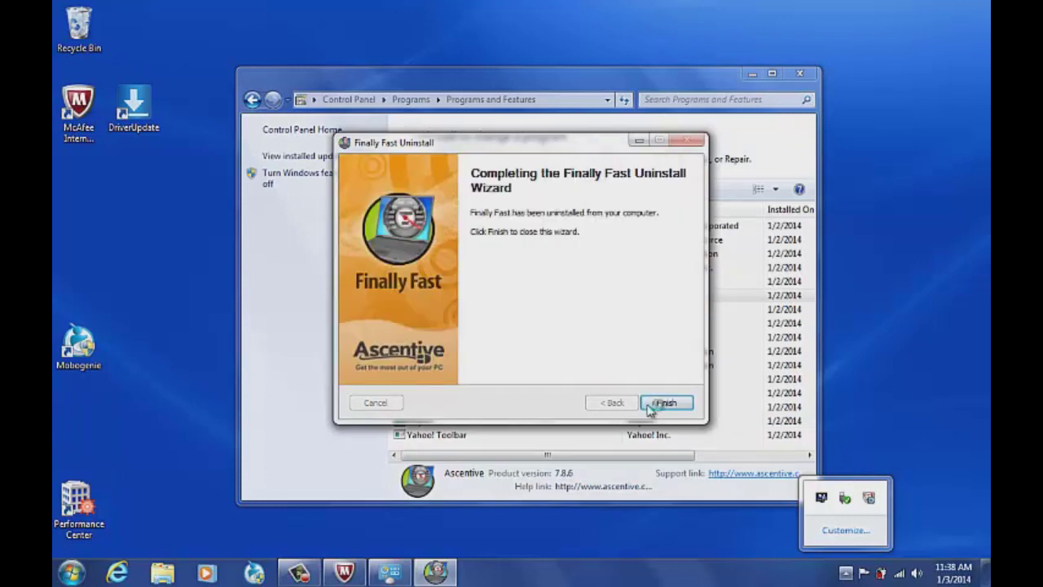
Finish the Finally Fast uninstallation and clear the leftover Performance Center entry from the installed programs.
{"action": "left_click", "coordinate": [665, 404]}
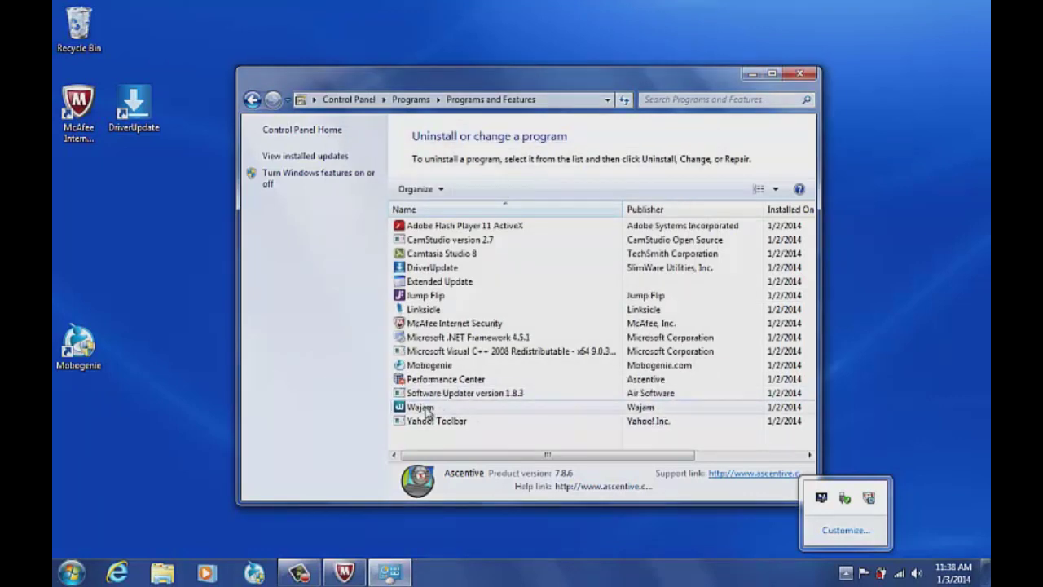
{"action": "left_click", "coordinate": [446, 380]}
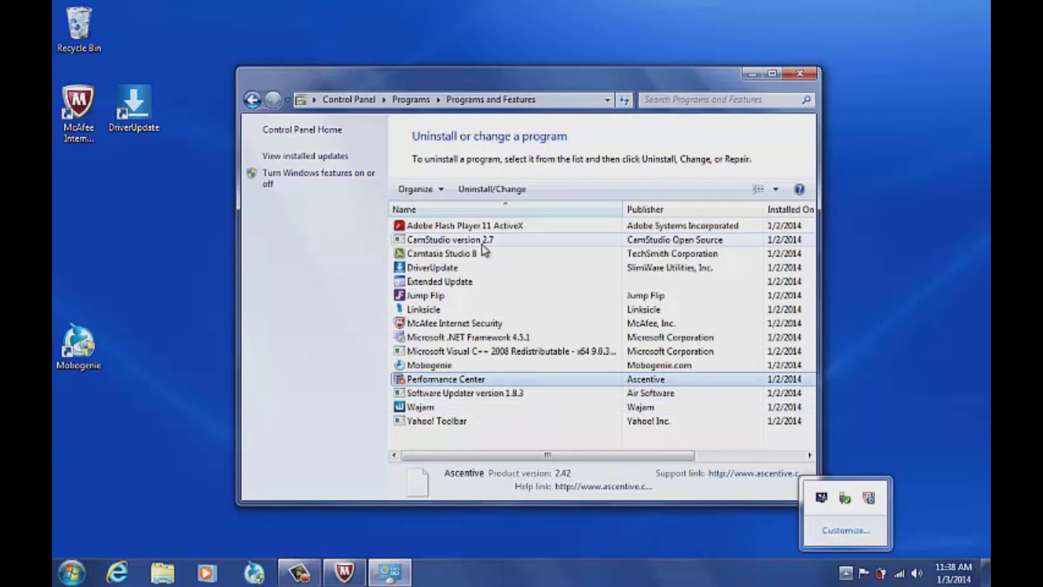
{"action": "left_click", "coordinate": [488, 189]}
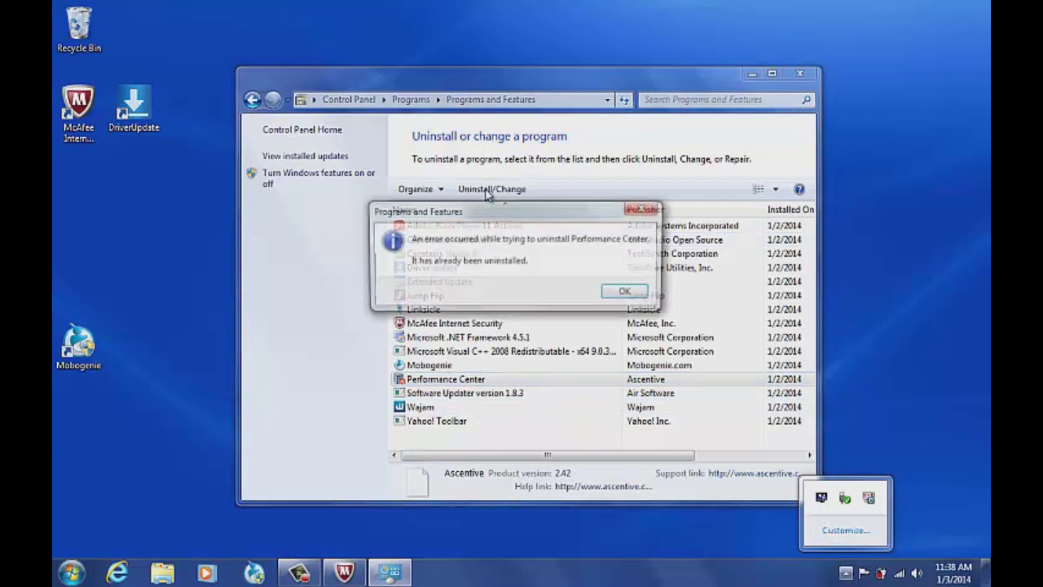
{"action": "left_click", "coordinate": [629, 296]}
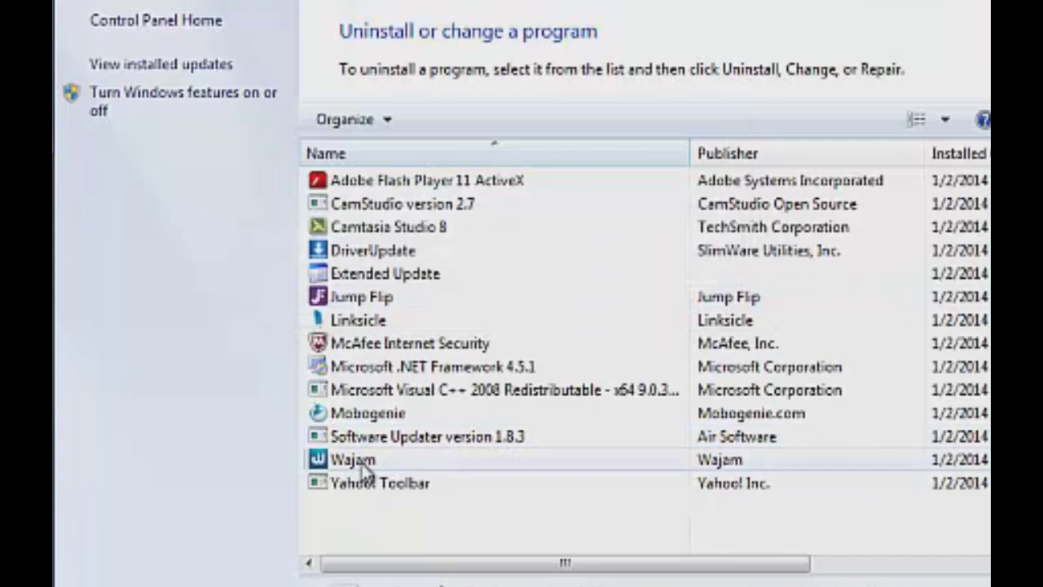
Uninstall Wajam, giving "I didn't intend to install Wajam" as the reason, and close the browser window that its removal opens.
{"action": "left_click", "coordinate": [366, 463]}
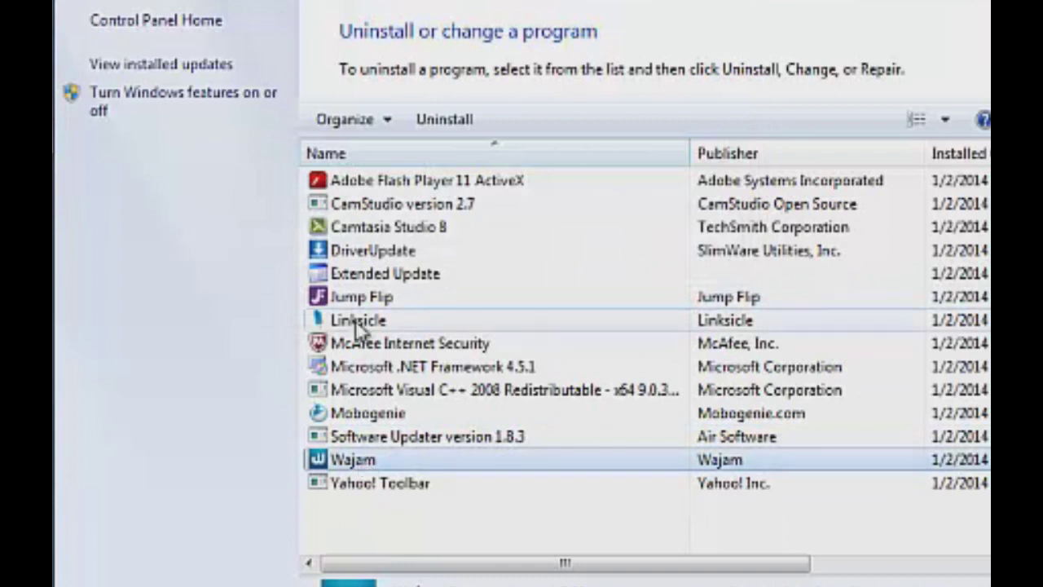
{"action": "left_click", "coordinate": [450, 122]}
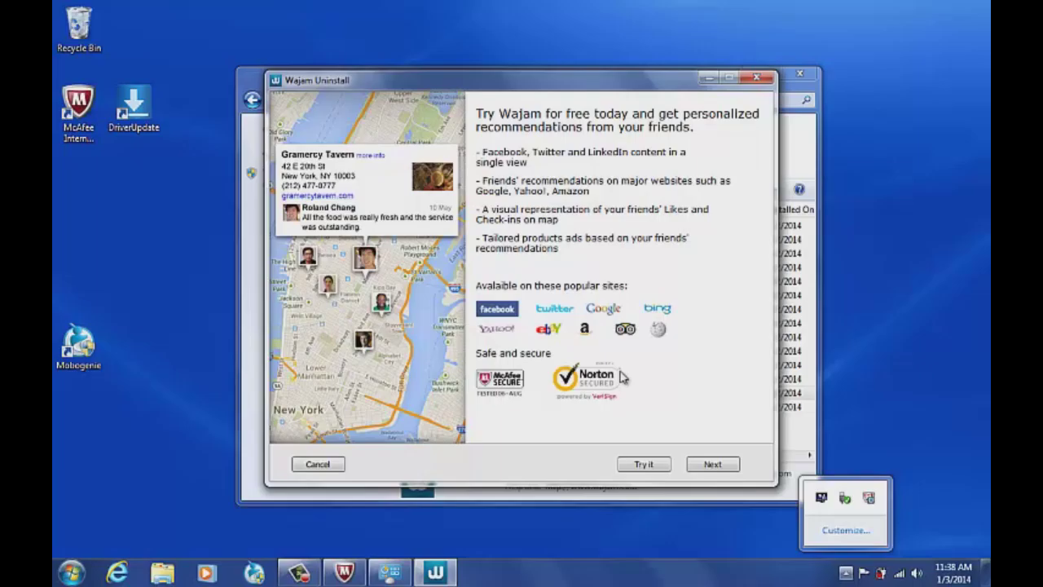
{"action": "left_click", "coordinate": [715, 467]}
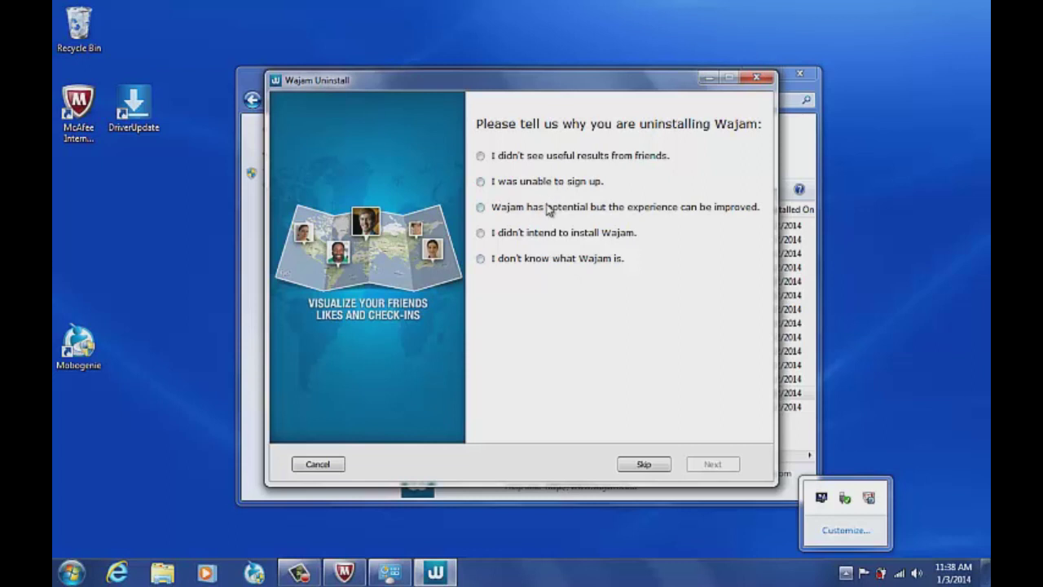
{"action": "left_click", "coordinate": [549, 235]}
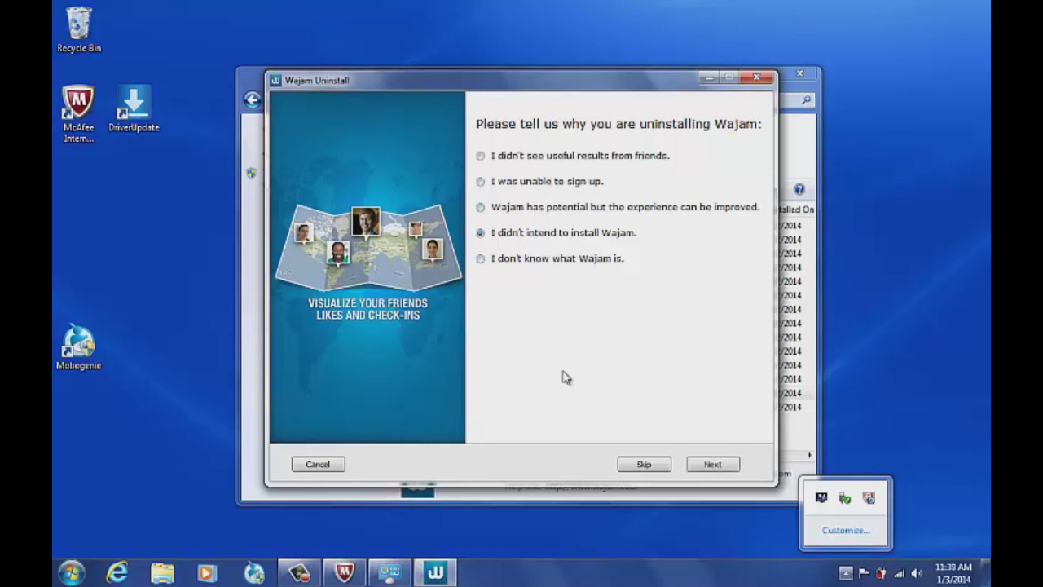
{"action": "left_click", "coordinate": [713, 464]}
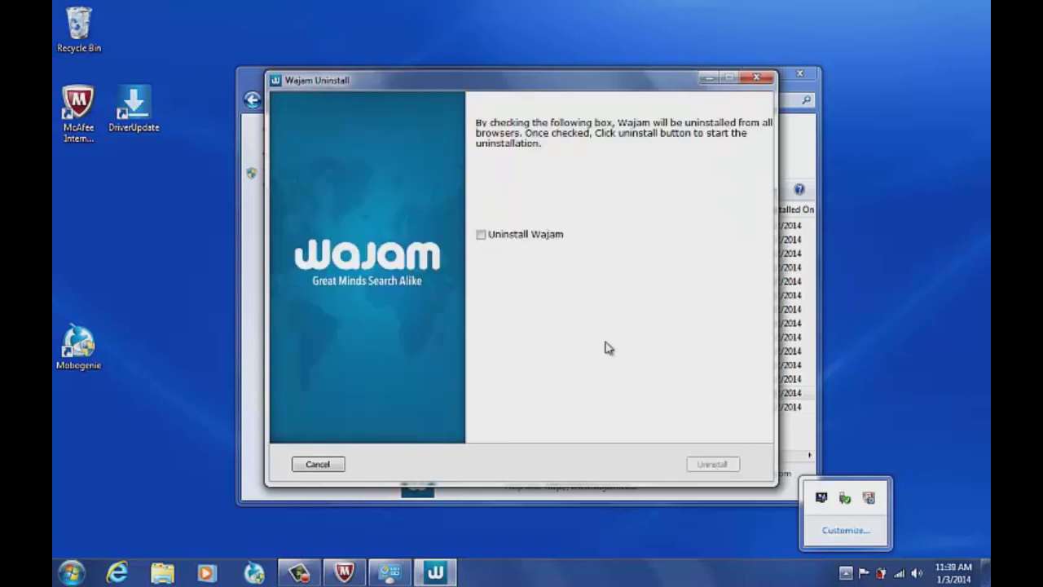
{"action": "left_click", "coordinate": [506, 236]}
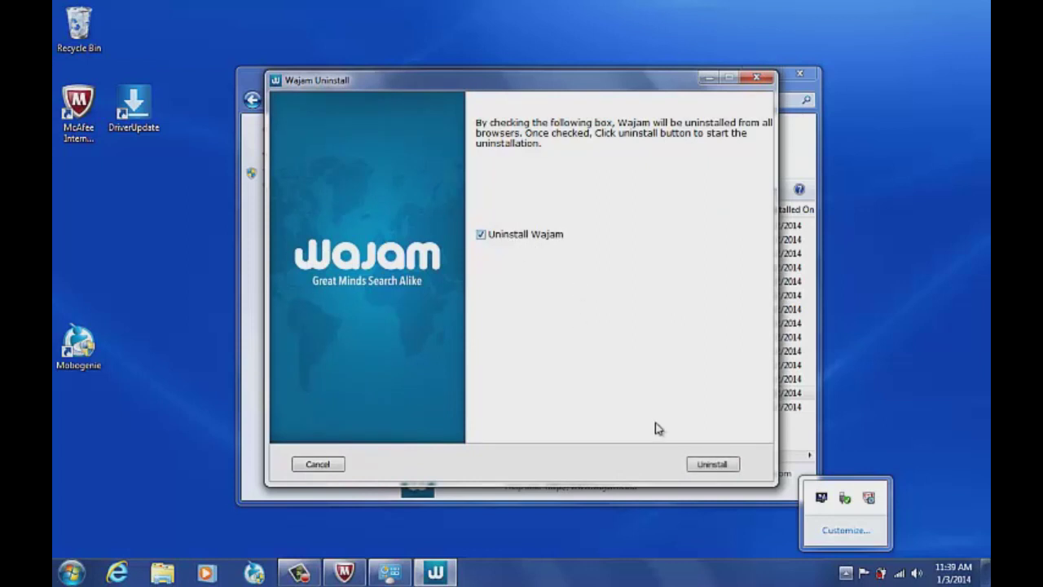
{"action": "left_click", "coordinate": [708, 465]}
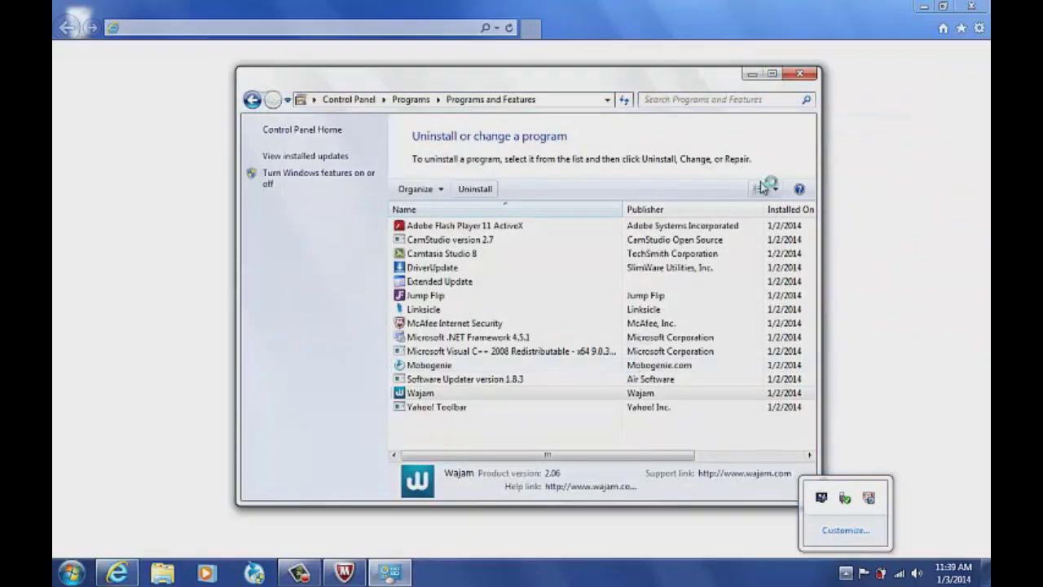
{"action": "left_click", "coordinate": [823, 8]}
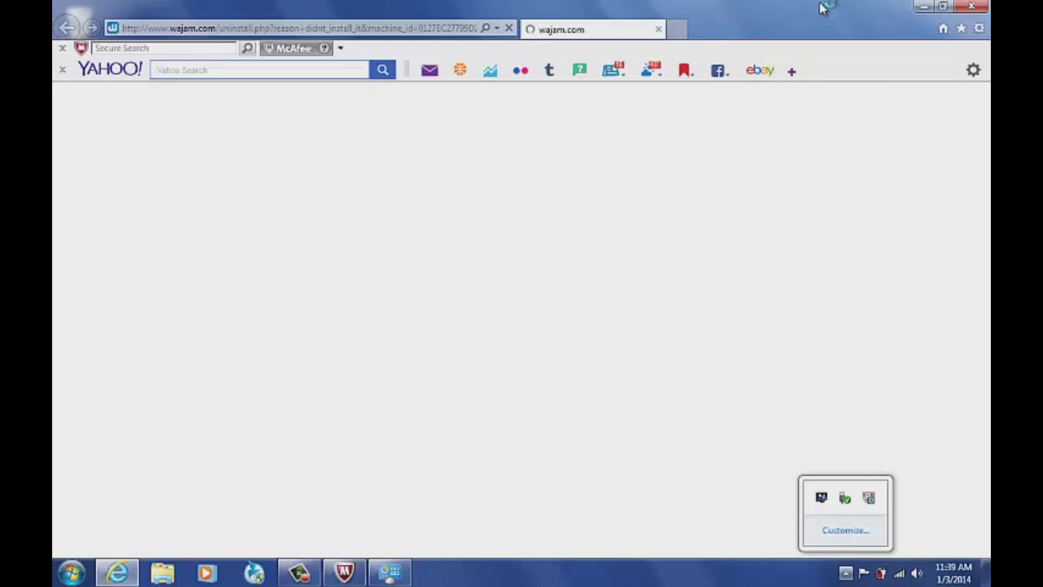
{"action": "left_click", "coordinate": [976, 8]}
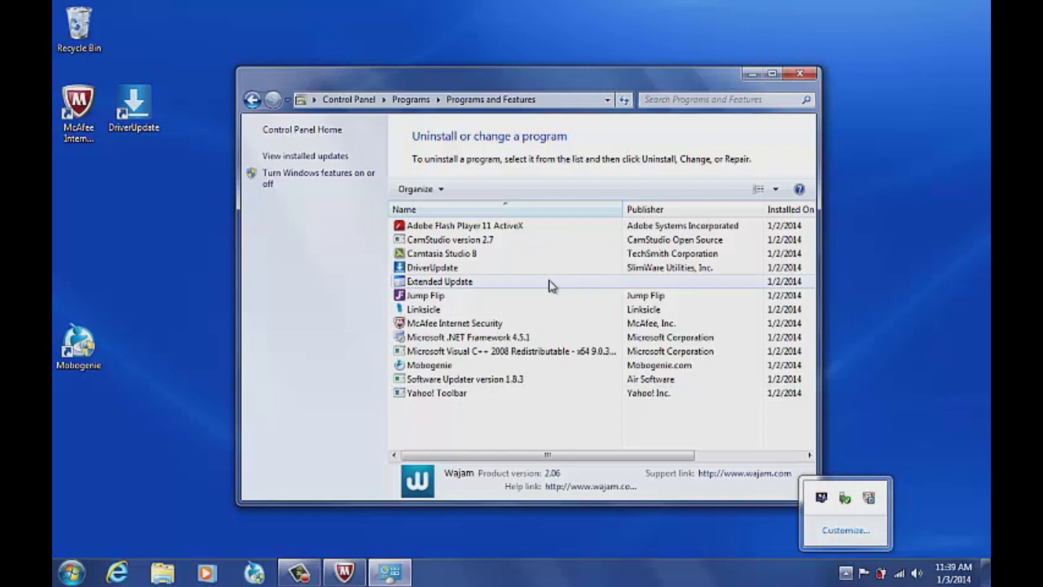
Uninstall Linksicle and close the browser window that its removal opens.
{"action": "left_click", "coordinate": [457, 312]}
{"action": "left_click", "coordinate": [478, 194]}
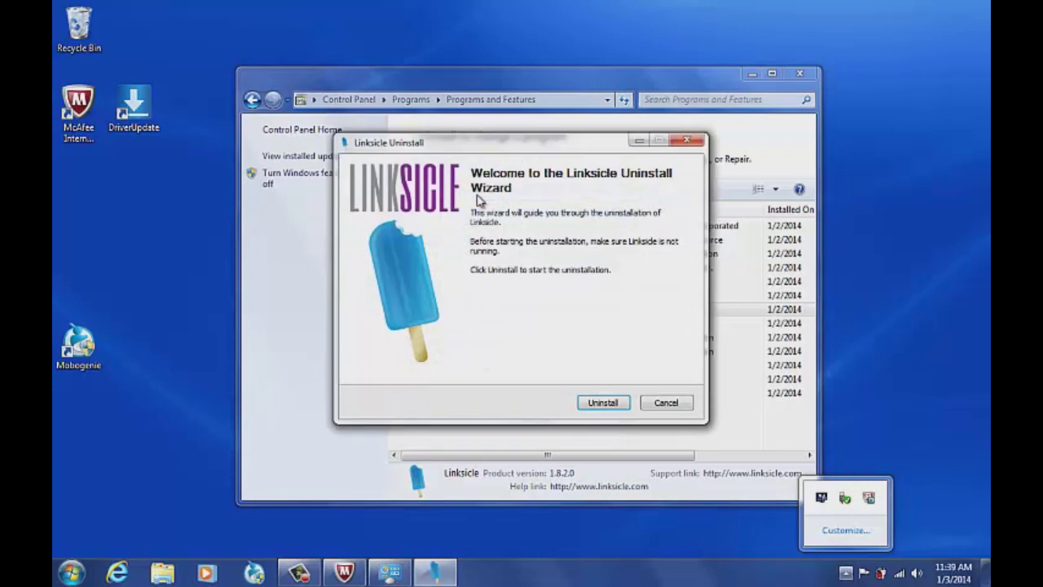
{"action": "left_click", "coordinate": [606, 403]}
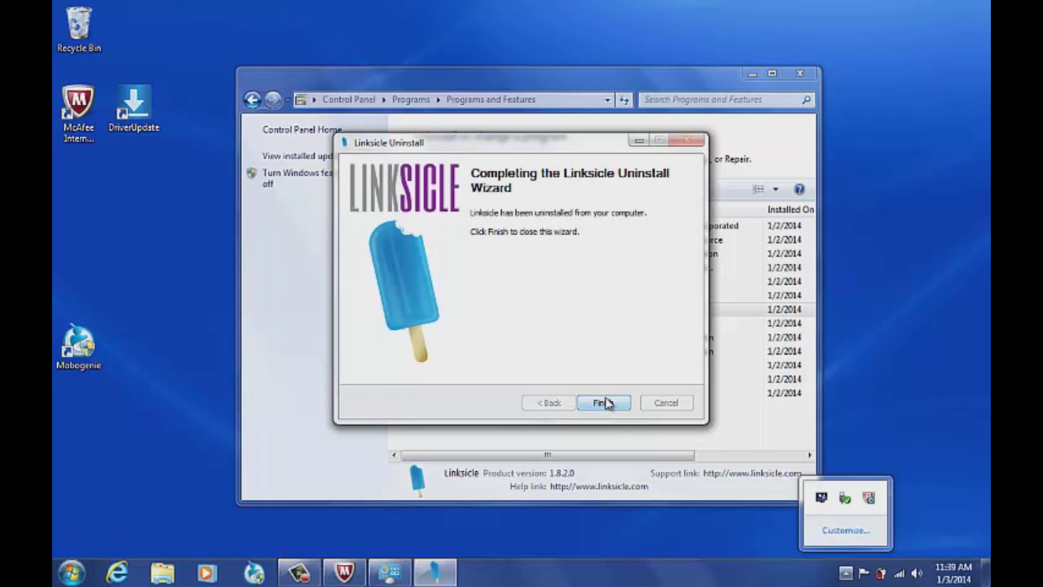
{"action": "left_click", "coordinate": [606, 403]}
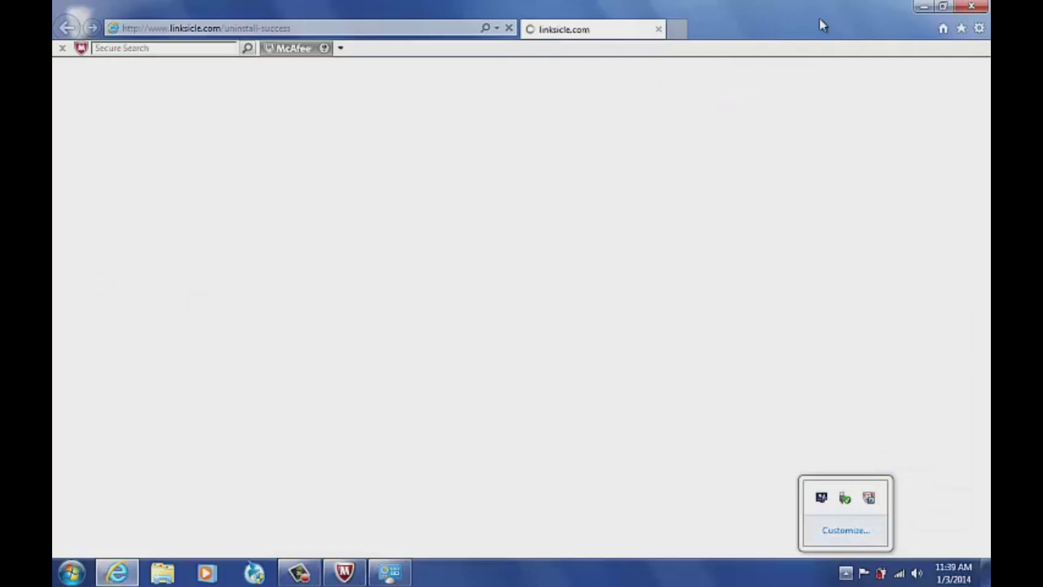
{"action": "left_click", "coordinate": [975, 10]}
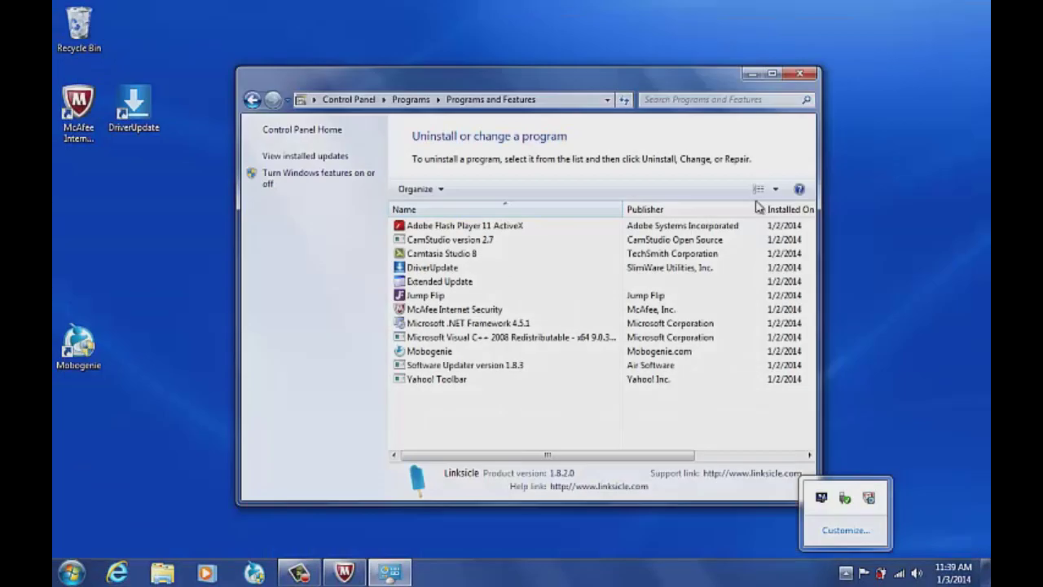
Uninstall DriverUpdate and minimize the McAfee Internet Security window.
{"action": "left_click", "coordinate": [482, 269]}
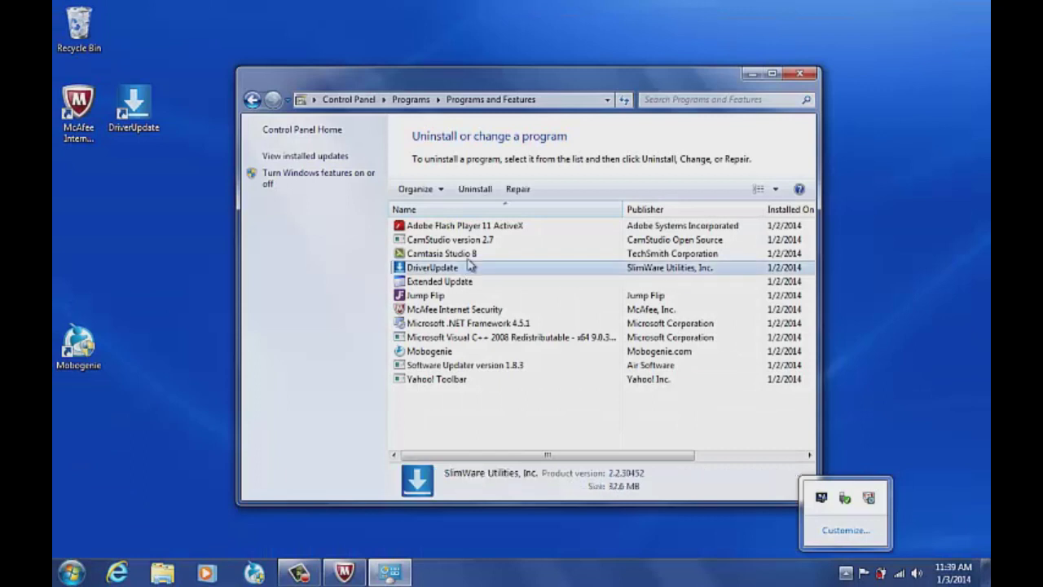
{"action": "left_click", "coordinate": [476, 189]}
{"action": "left_click", "coordinate": [592, 283]}
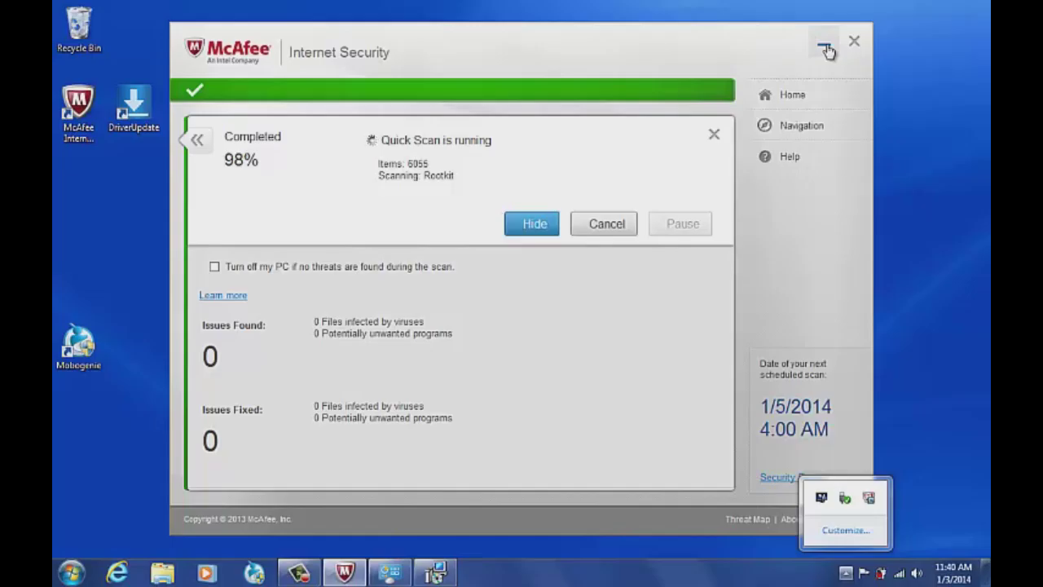
{"action": "left_click", "coordinate": [826, 49]}
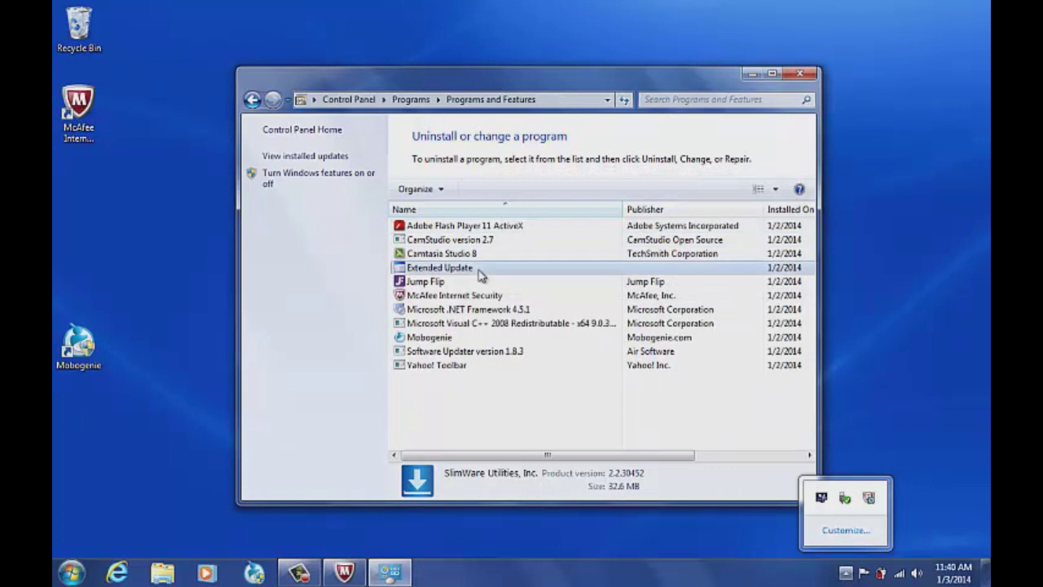
Try to uninstall Extended Update with its UpdaterEX update process, declining to continue with the required reboot.
{"action": "left_click", "coordinate": [480, 270]}
{"action": "left_click", "coordinate": [493, 191]}
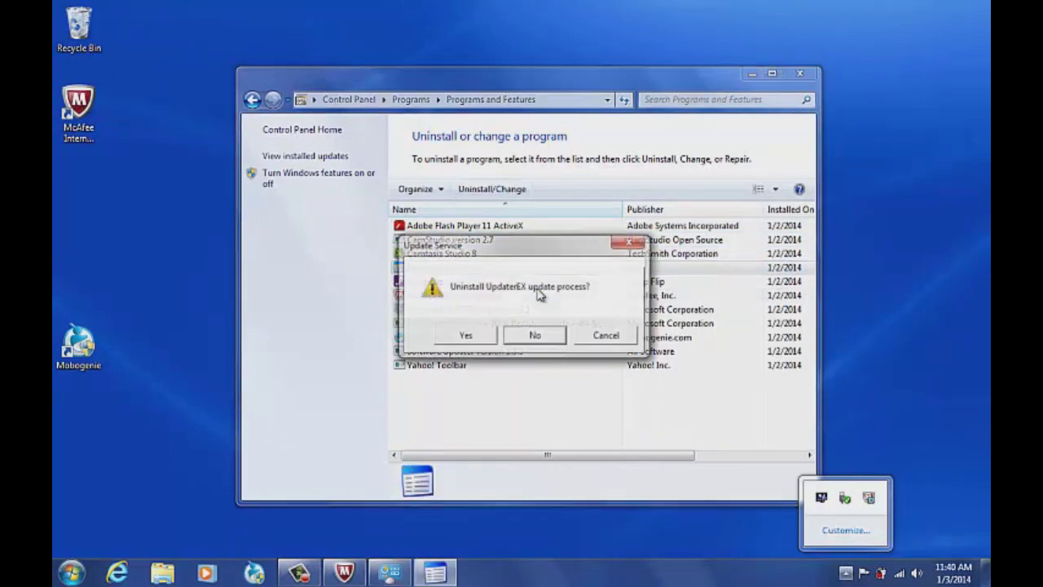
{"action": "left_click", "coordinate": [481, 340]}
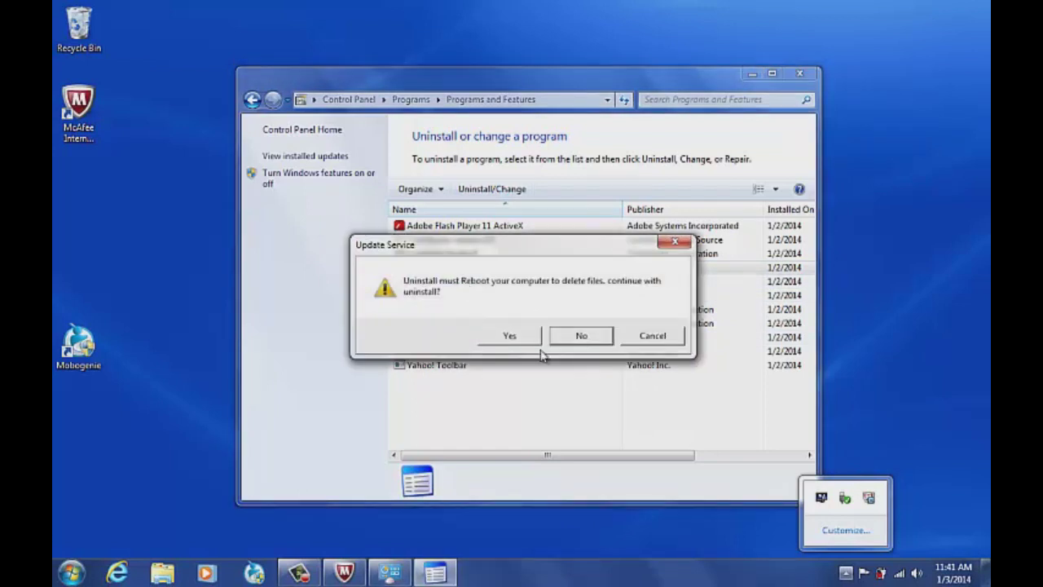
{"action": "left_click", "coordinate": [581, 335]}
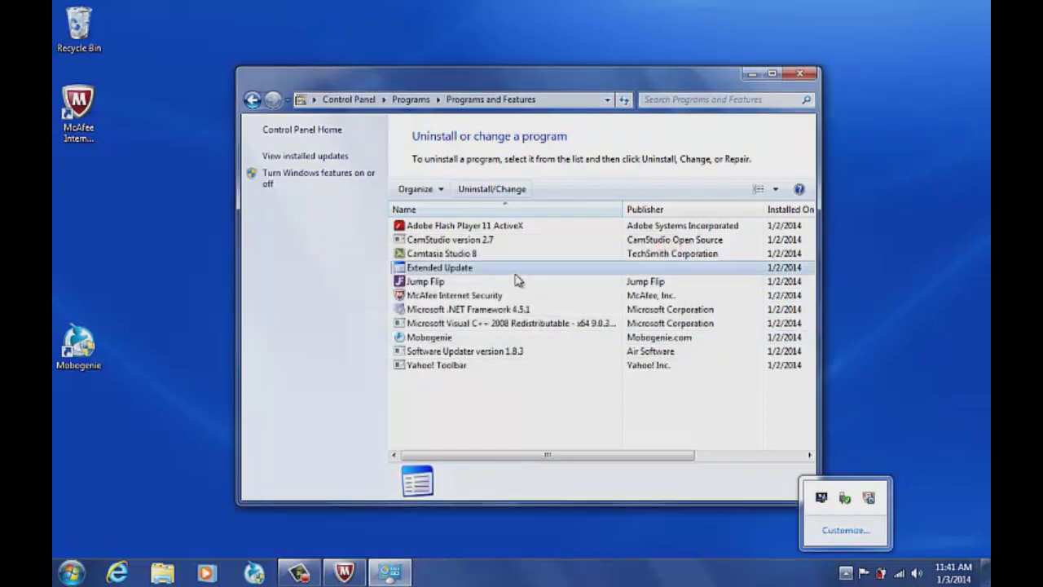
Uninstall Jump Flip, completing its uninstall wizard.
{"action": "left_click", "coordinate": [440, 281]}
{"action": "left_click", "coordinate": [481, 192]}
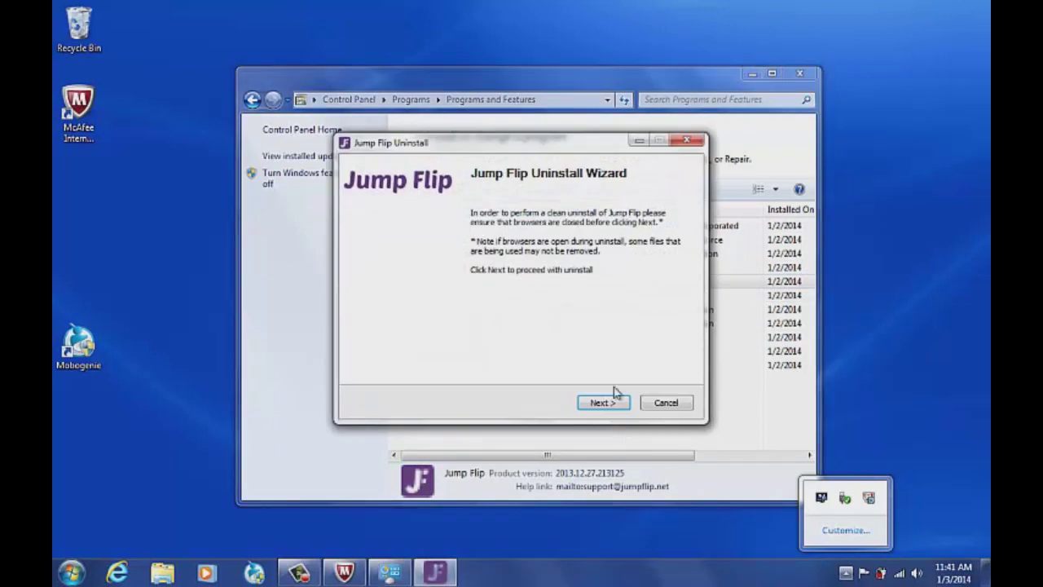
{"action": "left_click", "coordinate": [618, 405]}
{"action": "left_click", "coordinate": [603, 403]}
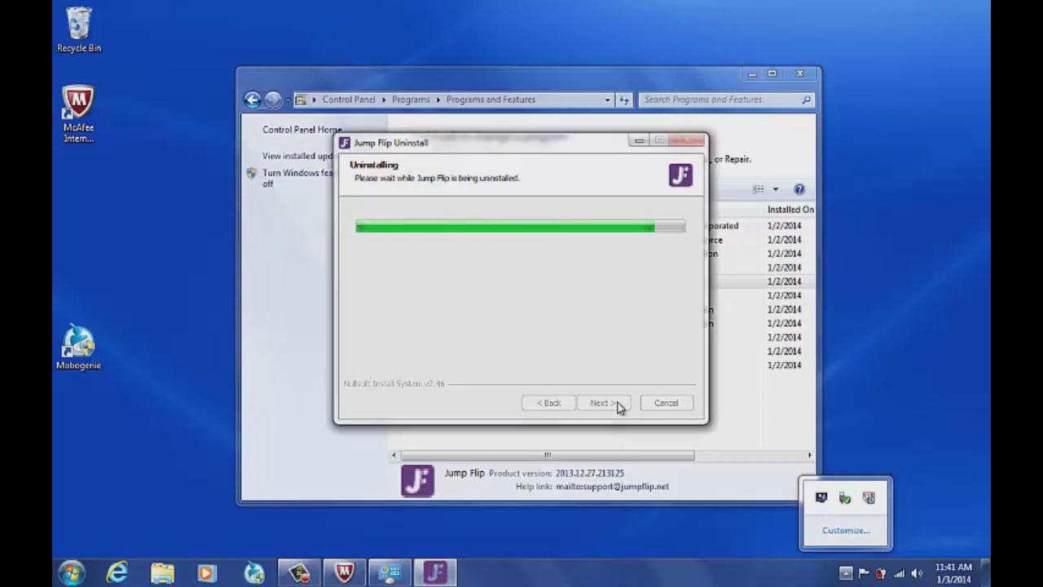
{"action": "left_click", "coordinate": [604, 402]}
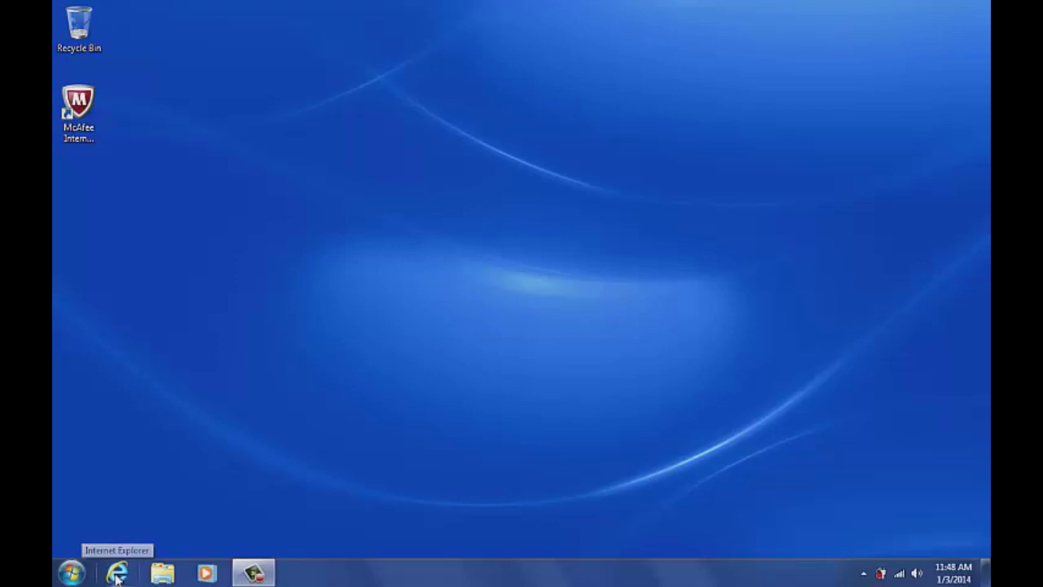
Start Internet Explorer, check its start page address, and search Yahoo from that page for "computer care clinic".
{"action": "left_click", "coordinate": [118, 574]}
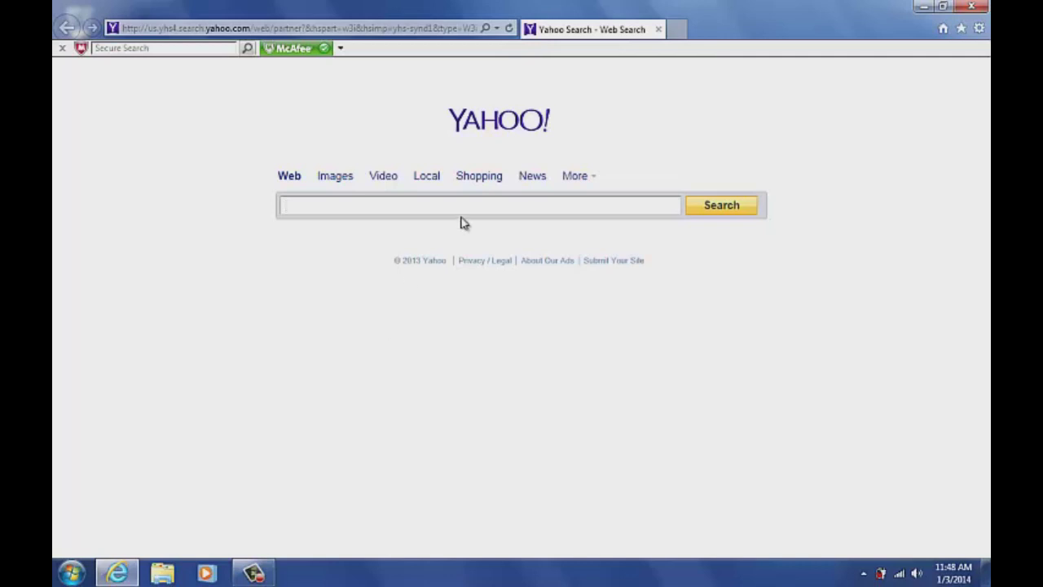
{"action": "left_click", "coordinate": [427, 31]}
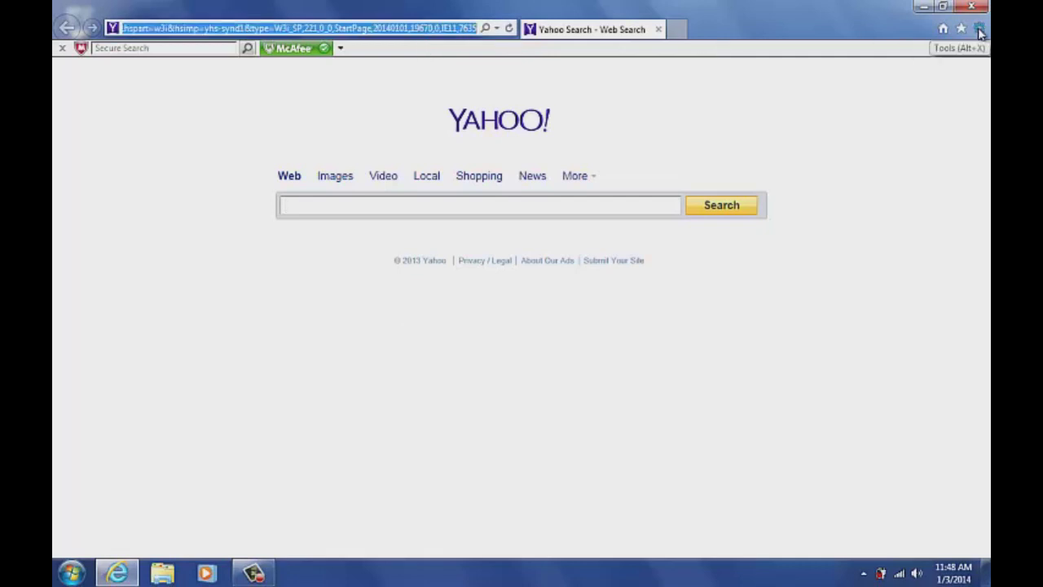
{"action": "left_click", "coordinate": [637, 207]}
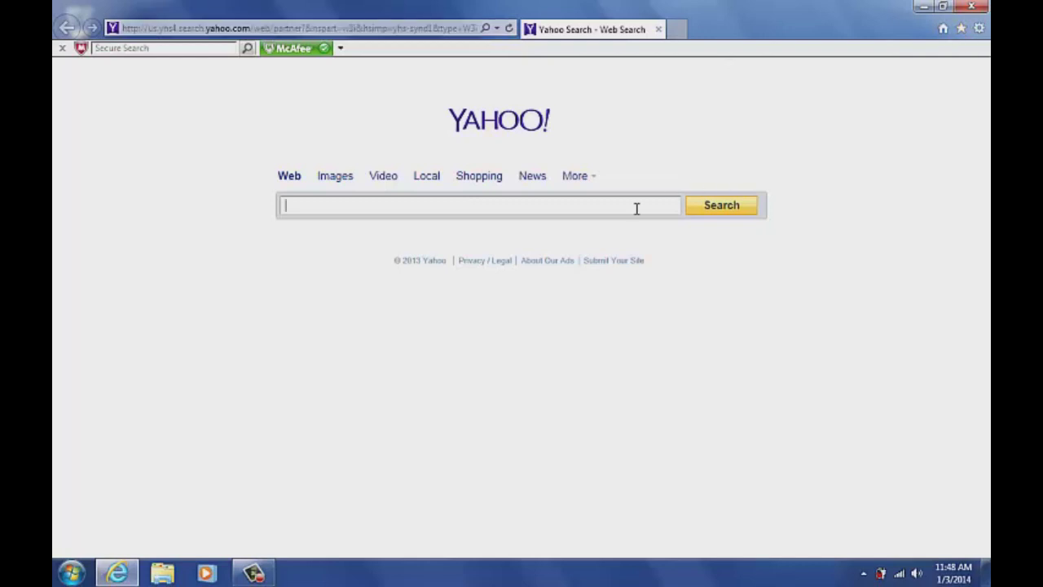
{"action": "type", "text": "comp"}
{"action": "type", "text": "uter"}
{"action": "type", "text": " care cl"}
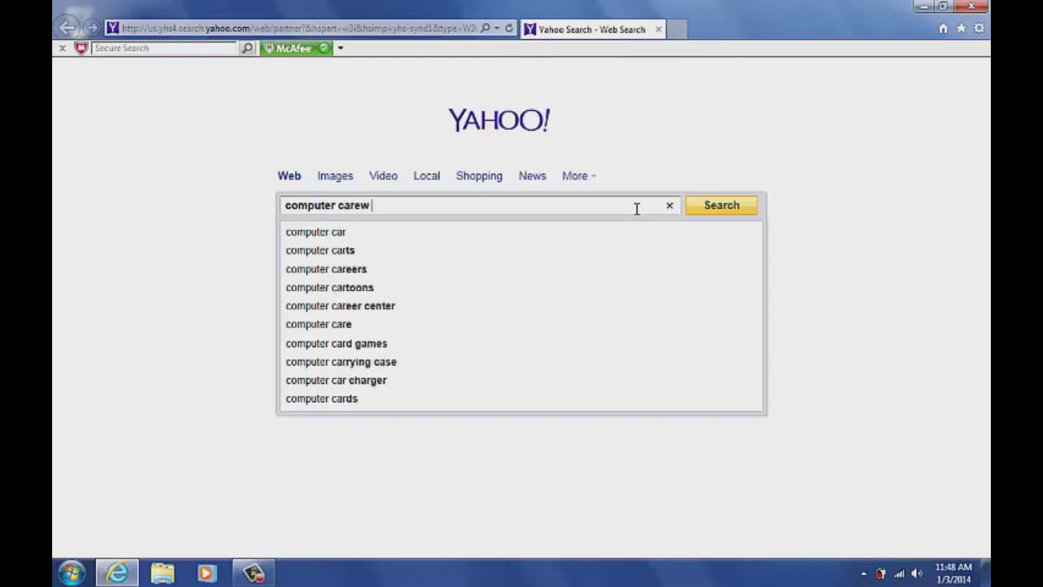
{"action": "type", "text": "inic"}
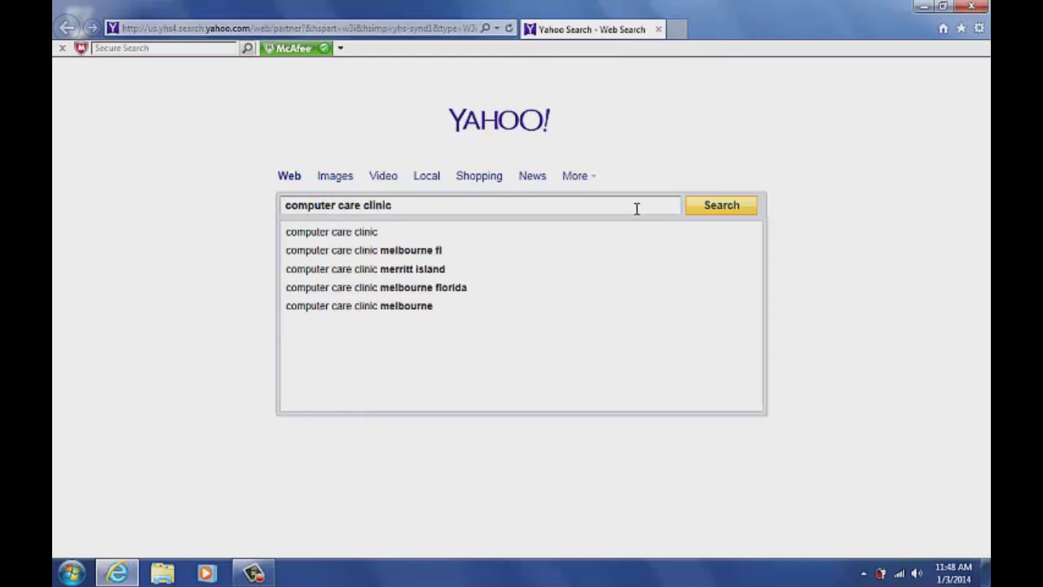
{"action": "key", "text": "Return"}
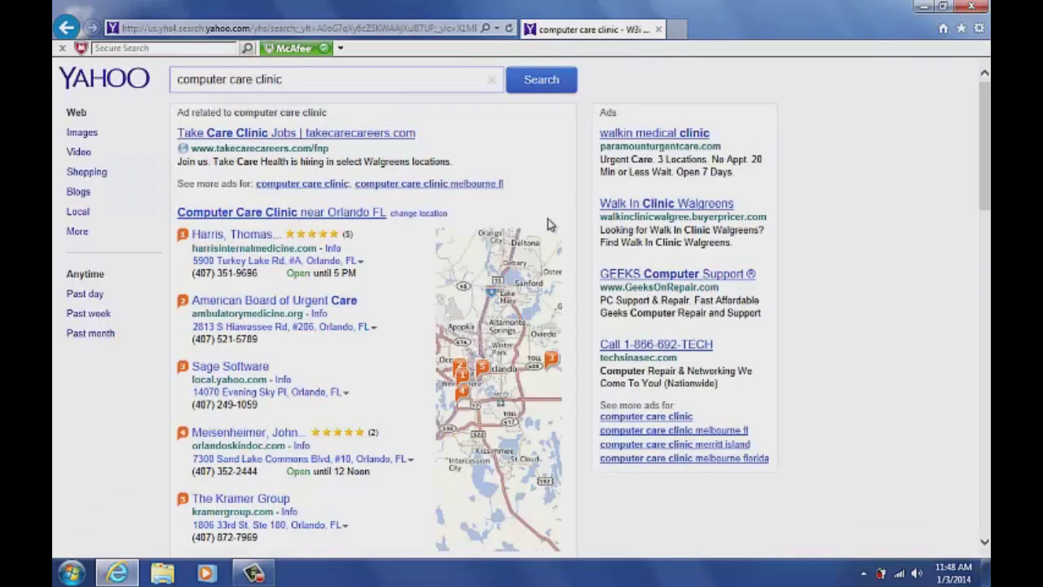
View the Computer Care Clinic website from the Melbourne FL search result and close its tab.
{"action": "left_click_drag", "start_coordinate": [987, 147], "coordinate": [987, 195]}
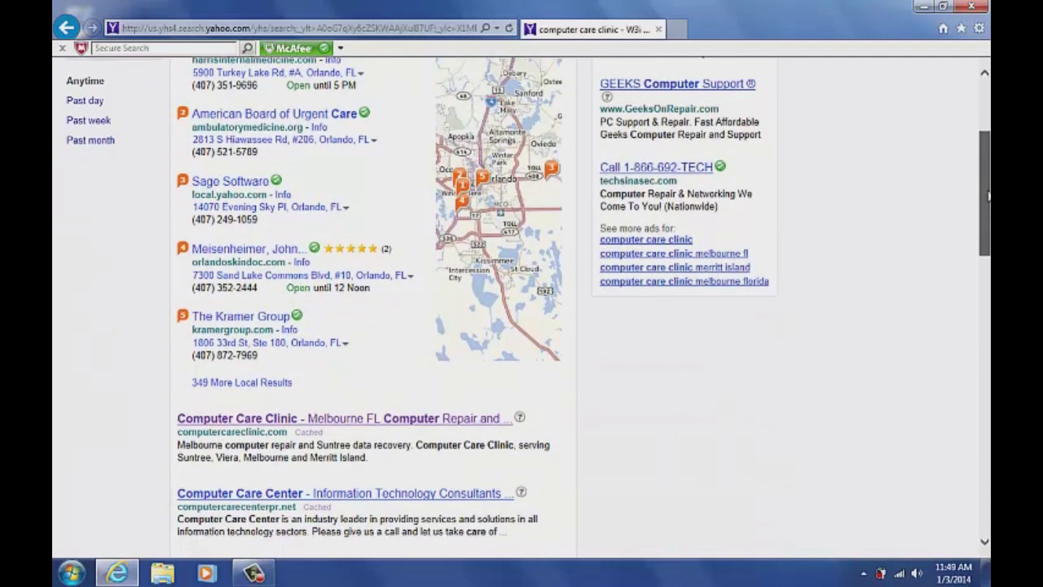
{"action": "left_click", "coordinate": [474, 426]}
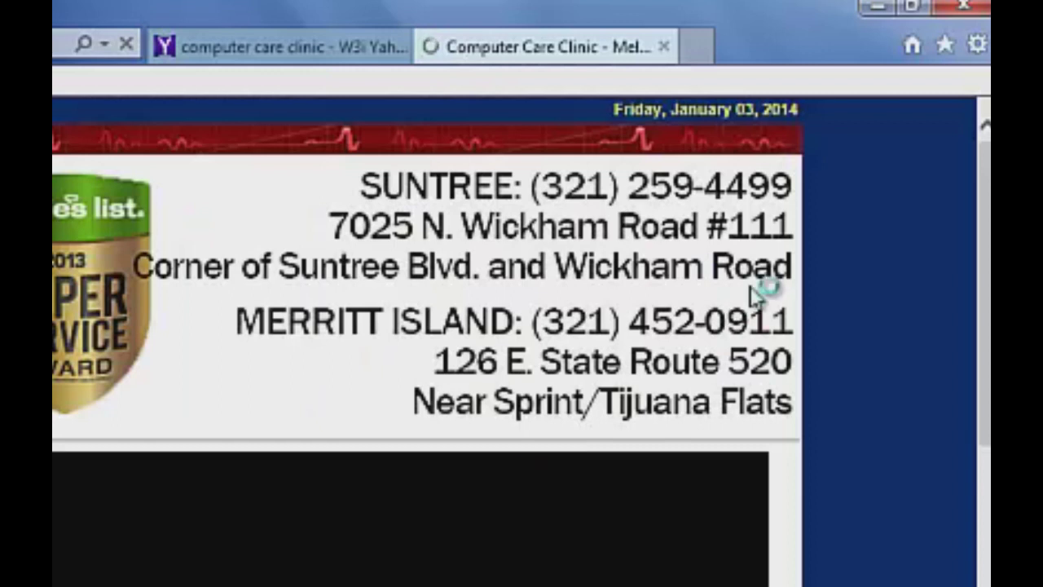
{"action": "left_click", "coordinate": [663, 47]}
View the home page settings in Internet Explorer's Internet options, then close the dialog and the browser.
{"action": "left_click", "coordinate": [977, 44]}
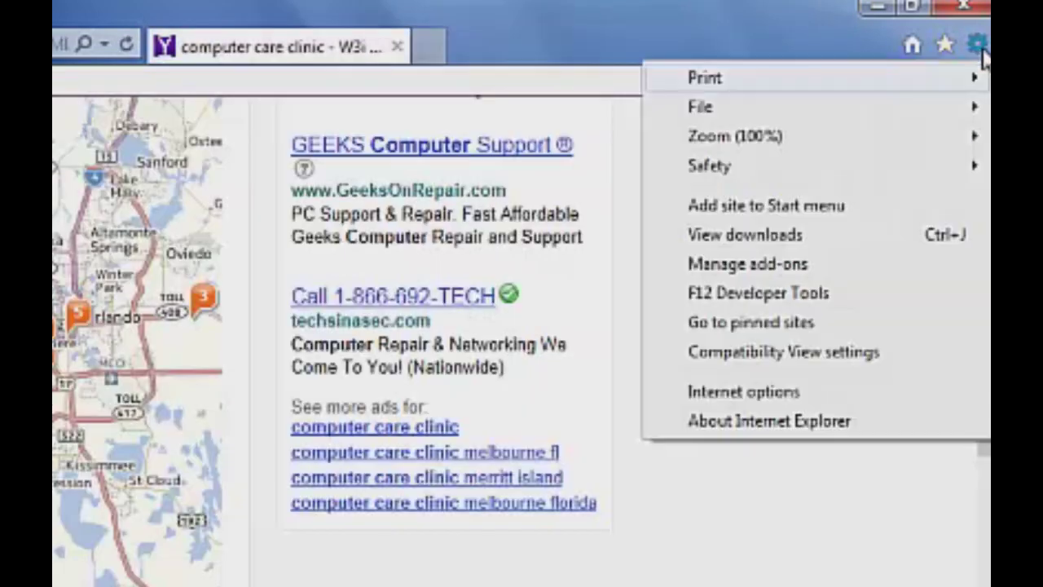
{"action": "left_click", "coordinate": [796, 393]}
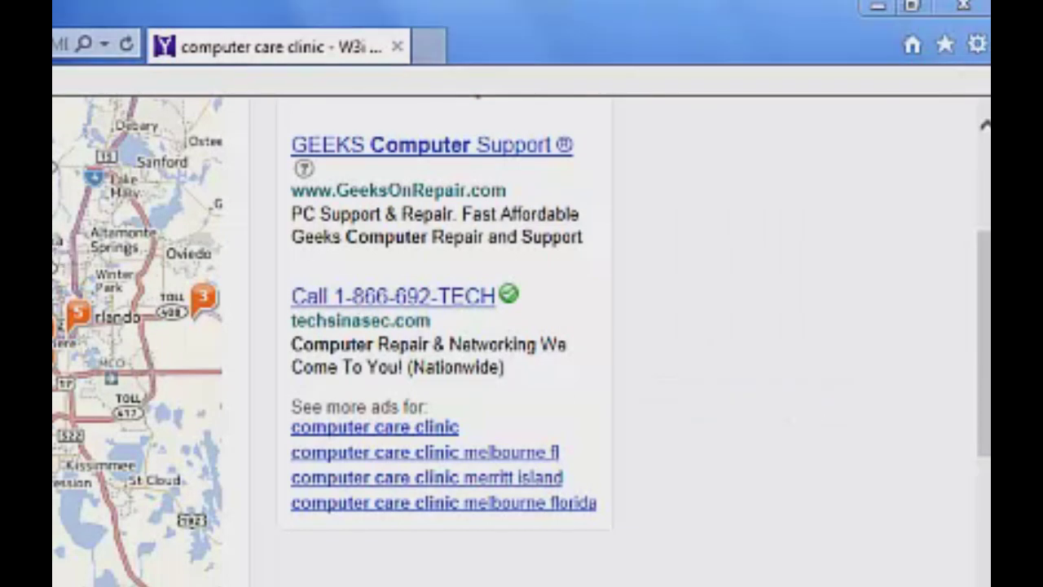
{"action": "left_click", "coordinate": [970, 8]}
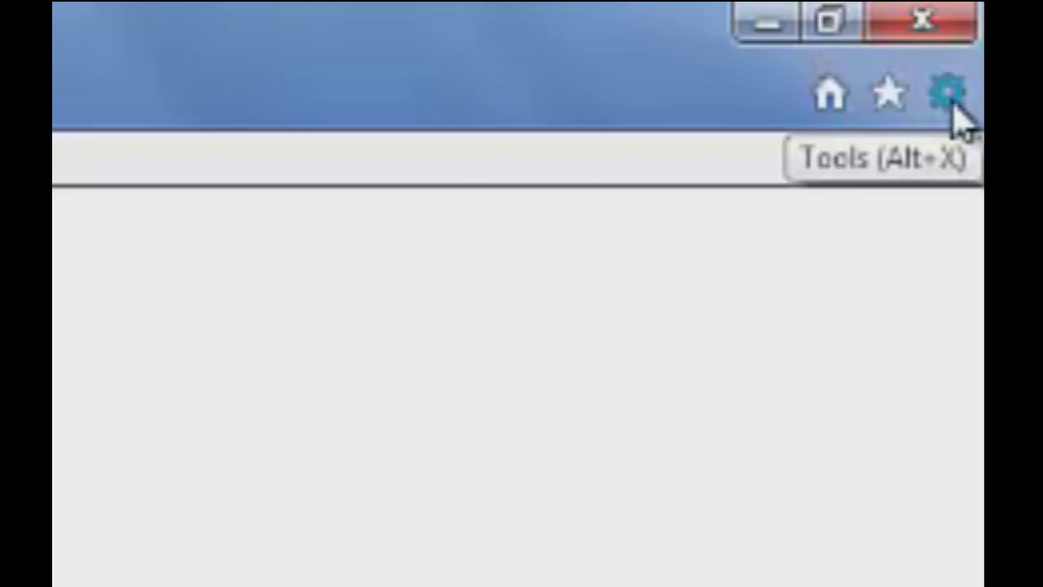
{"action": "left_click", "coordinate": [952, 102]}
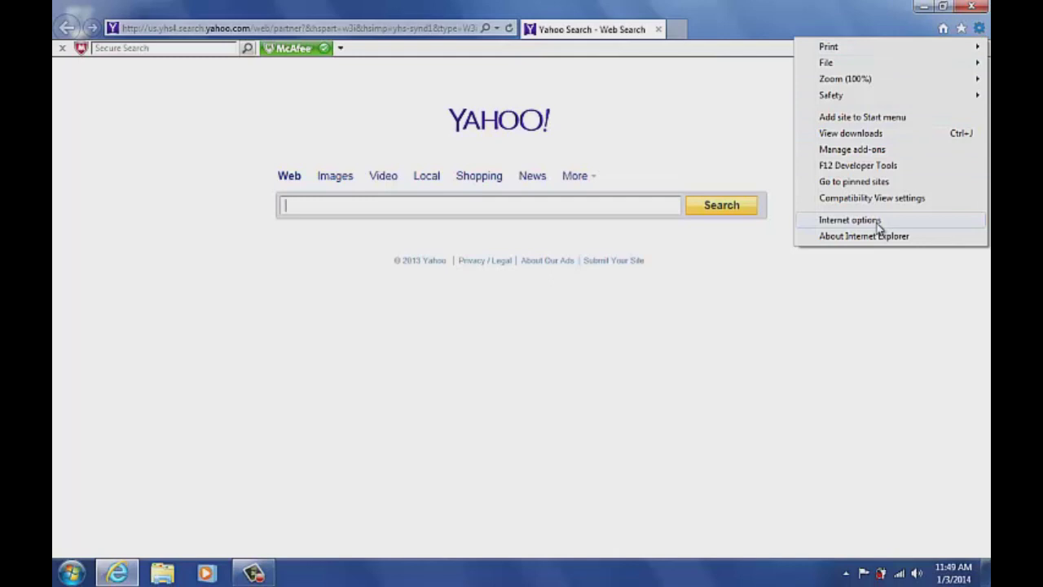
{"action": "left_click", "coordinate": [849, 220]}
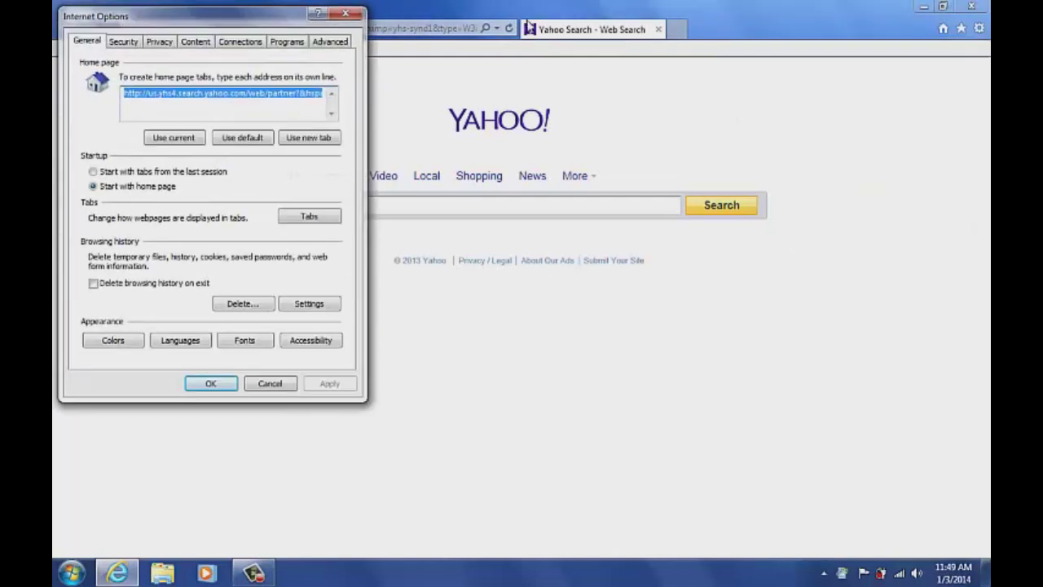
{"action": "left_click", "coordinate": [346, 13]}
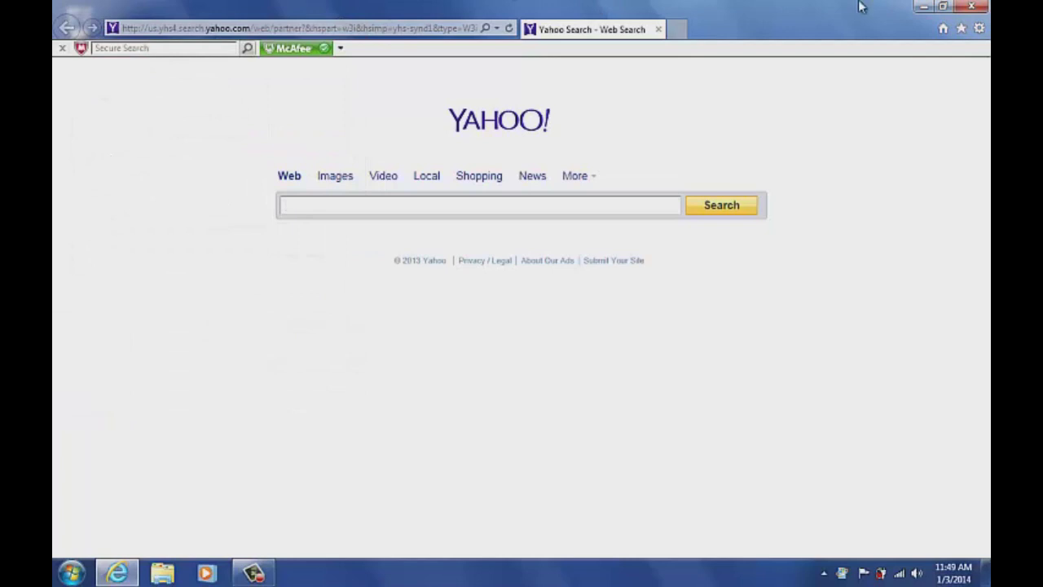
{"action": "left_click", "coordinate": [972, 7]}
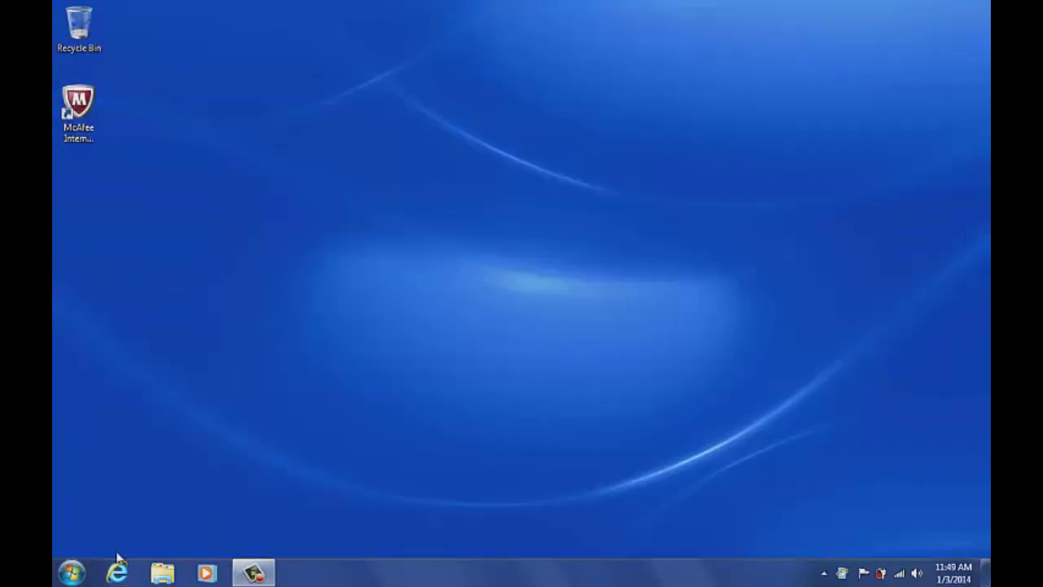
Open Internet Options from the Network and Internet category of the Control Panel.
{"action": "left_click", "coordinate": [72, 573]}
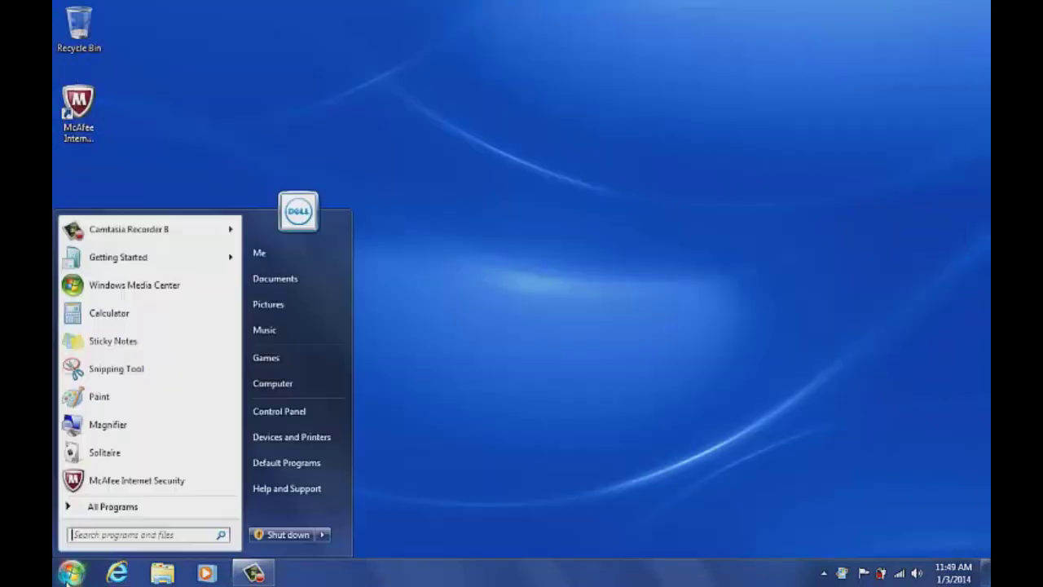
{"action": "left_click", "coordinate": [275, 412]}
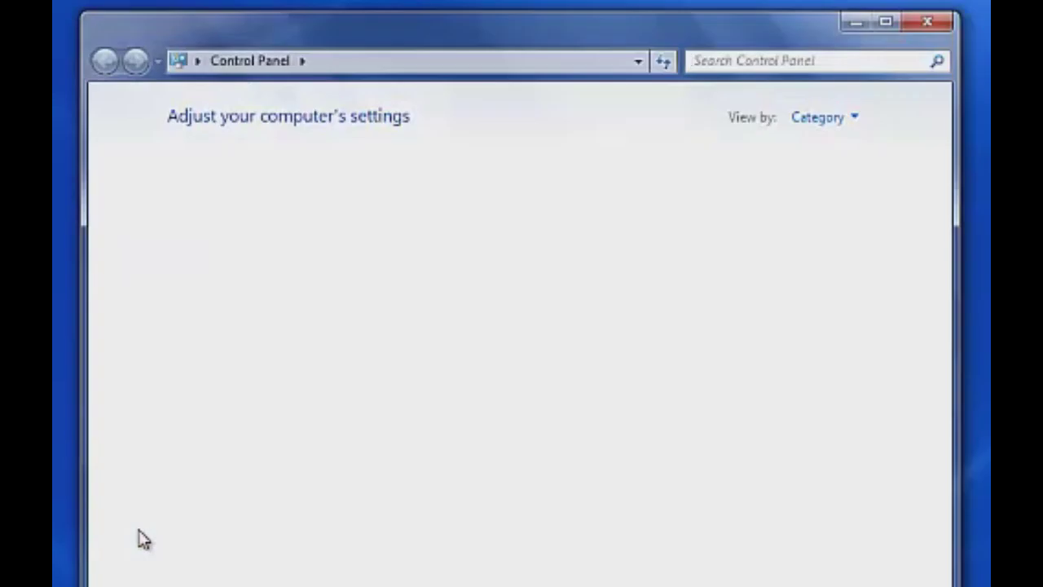
{"action": "key", "text": "super"}
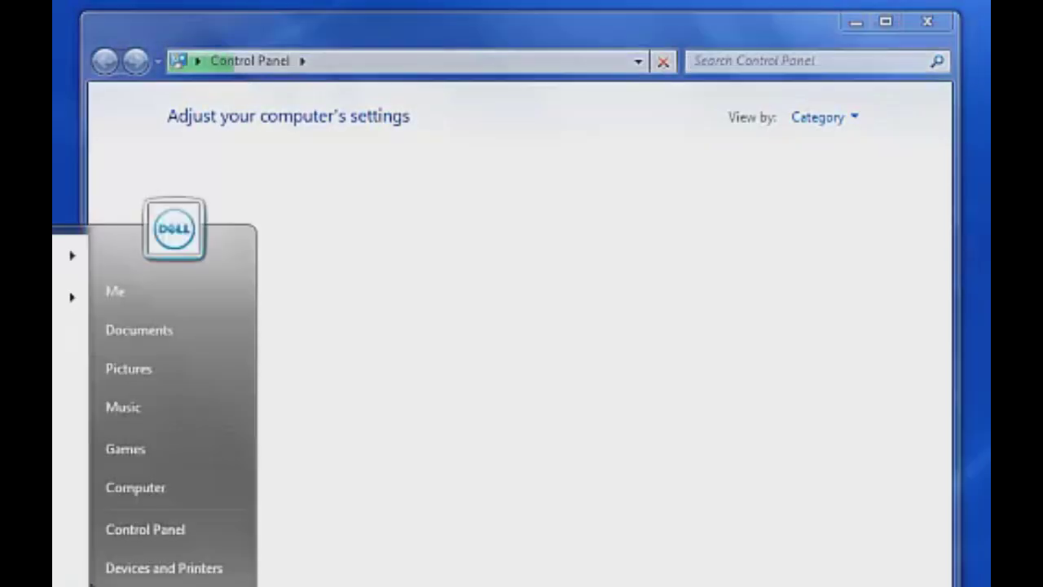
{"action": "left_click", "coordinate": [588, 28]}
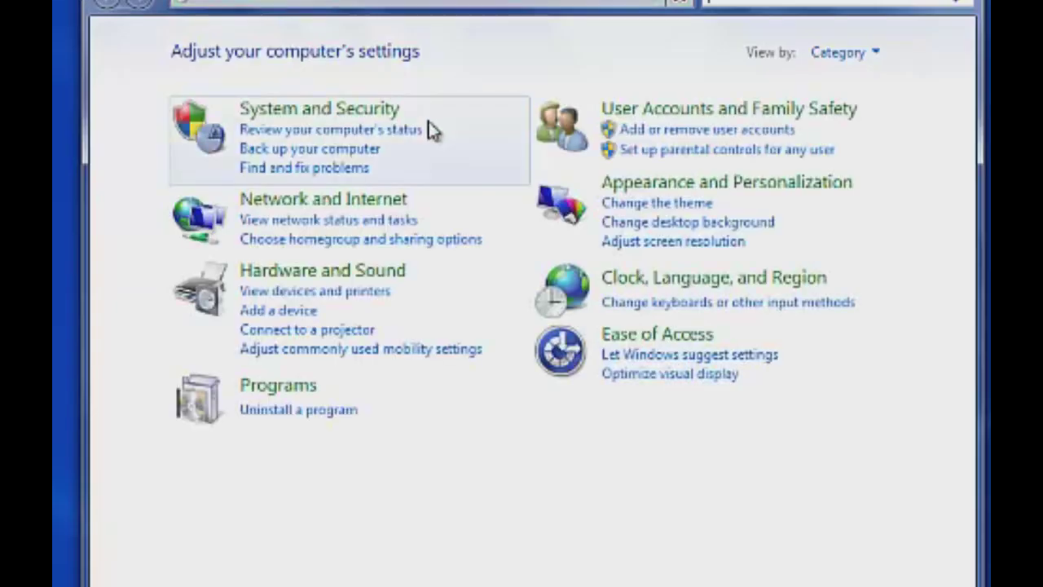
{"action": "left_click", "coordinate": [369, 208]}
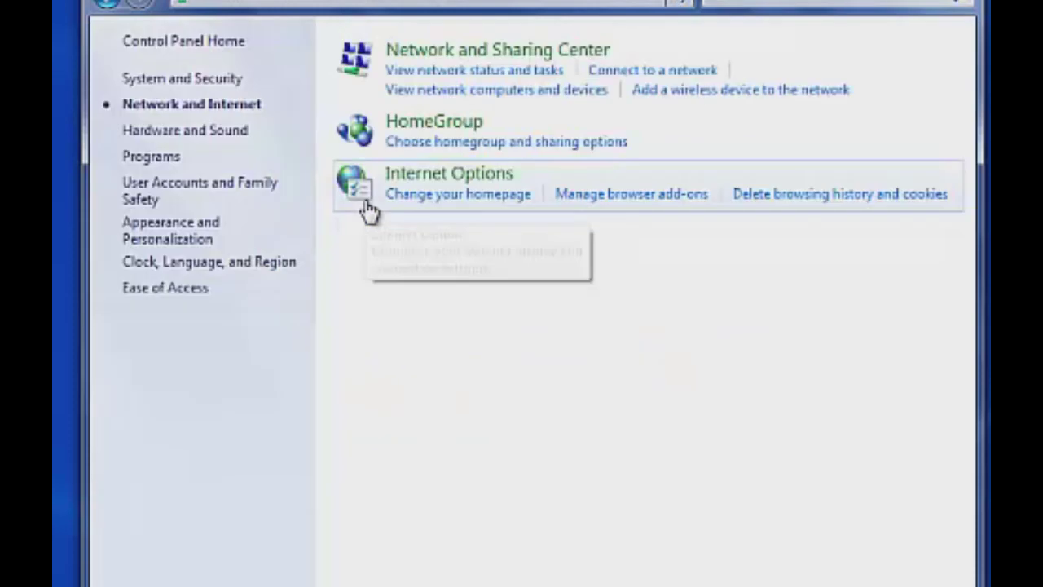
{"action": "left_click", "coordinate": [441, 181]}
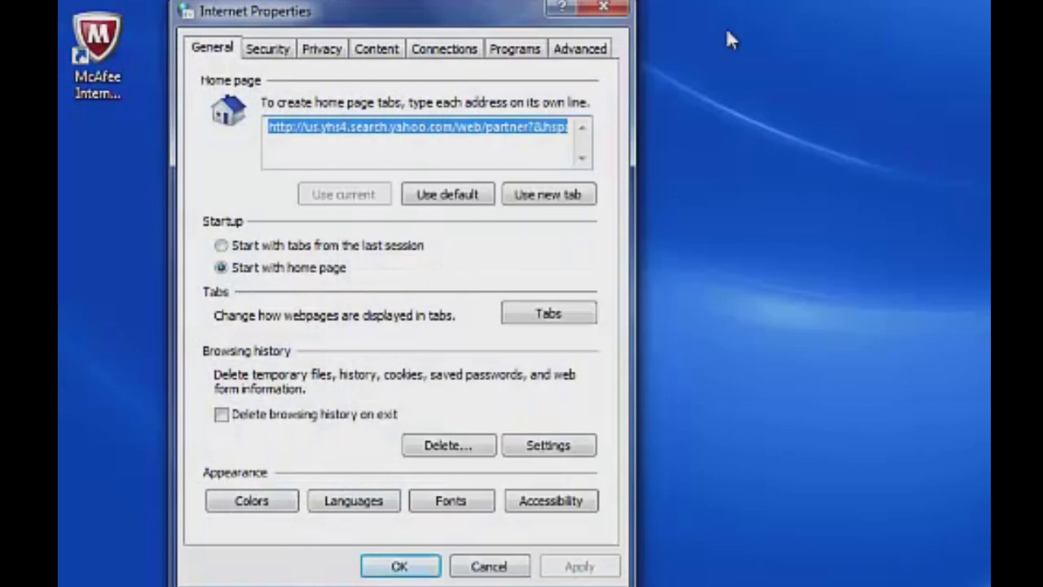
Reset all Internet Explorer settings, including deleting personal settings, and close the reset and properties dialogs.
{"action": "left_click", "coordinate": [594, 54]}
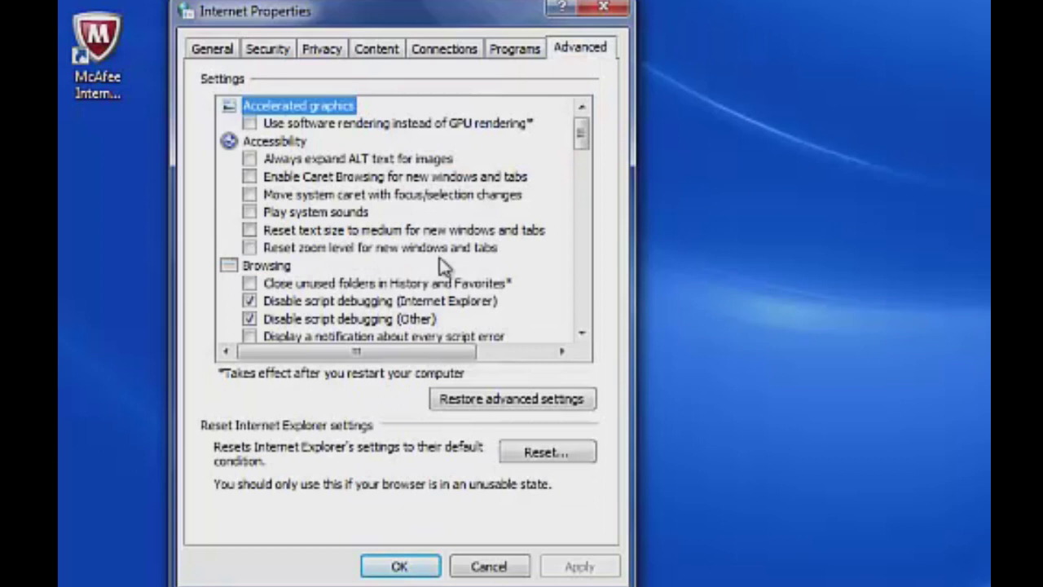
{"action": "left_click", "coordinate": [562, 453]}
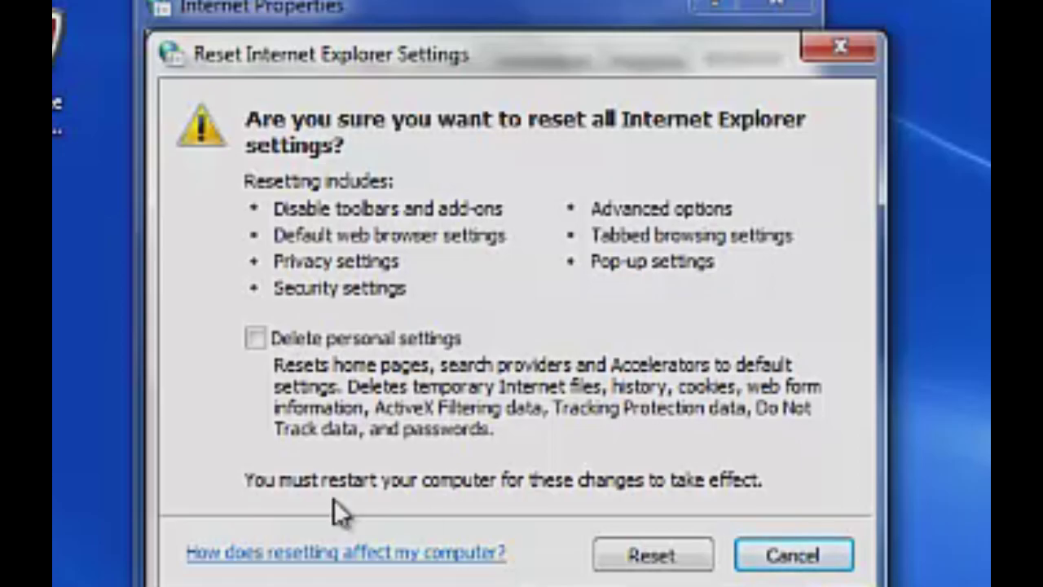
{"action": "left_click", "coordinate": [307, 344]}
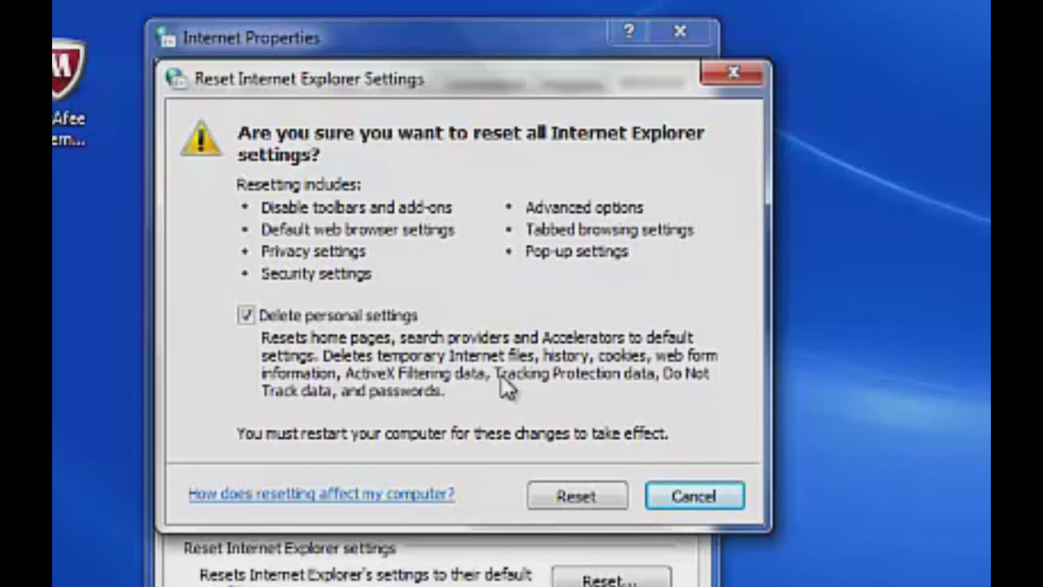
{"action": "left_click", "coordinate": [577, 503]}
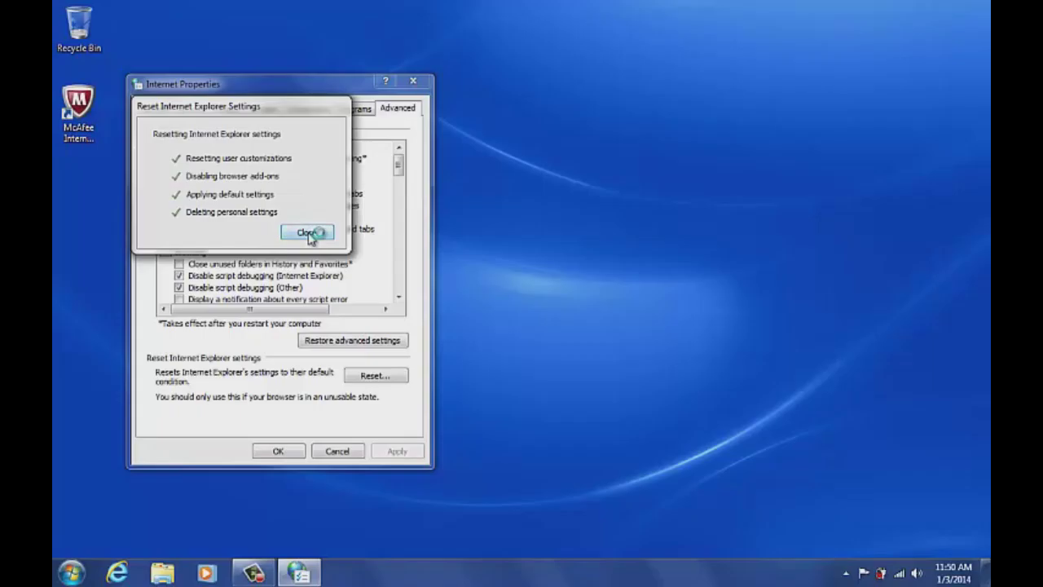
{"action": "left_click", "coordinate": [308, 233]}
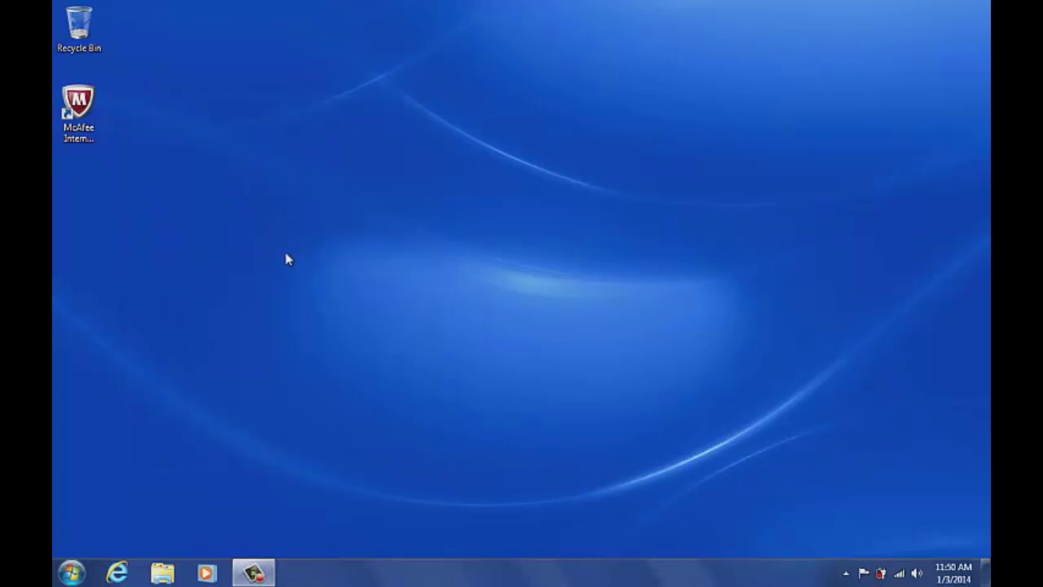
Start Internet Explorer maximized, accept the recommended security, privacy and compatibility settings, and close the welcome page tab.
{"action": "left_click", "coordinate": [119, 575]}
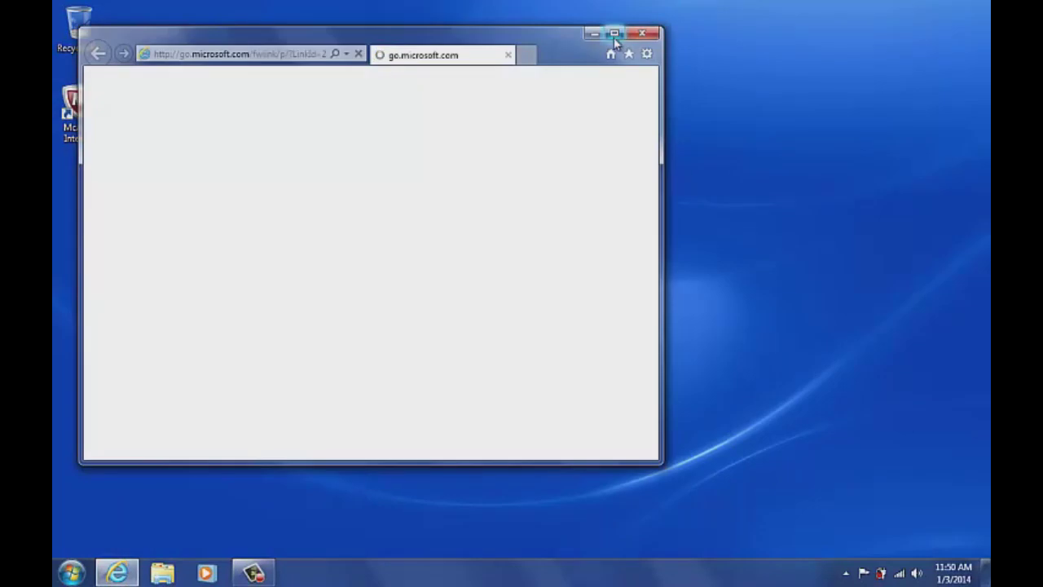
{"action": "left_click", "coordinate": [614, 36]}
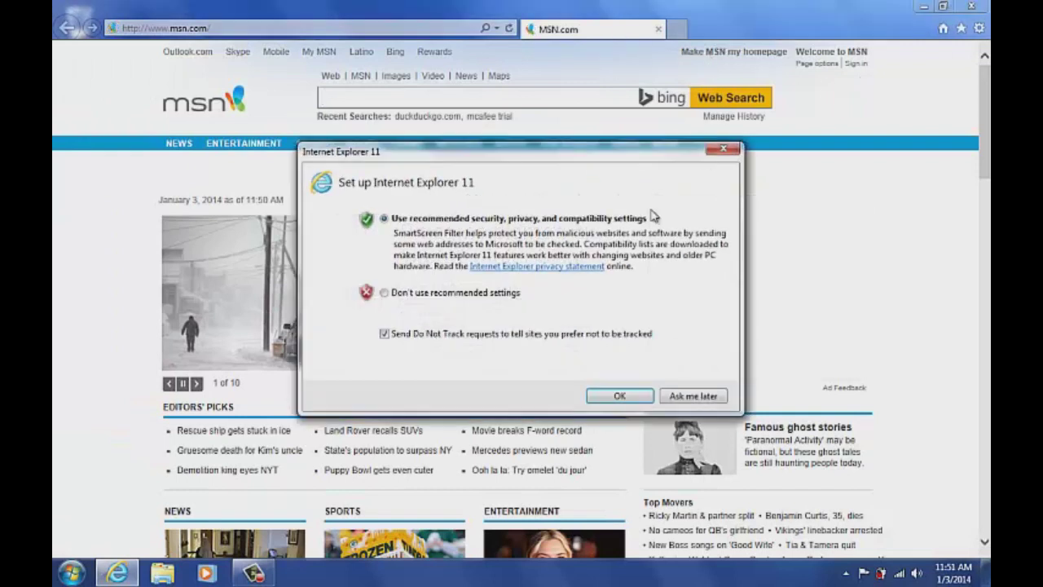
{"action": "left_click", "coordinate": [628, 397]}
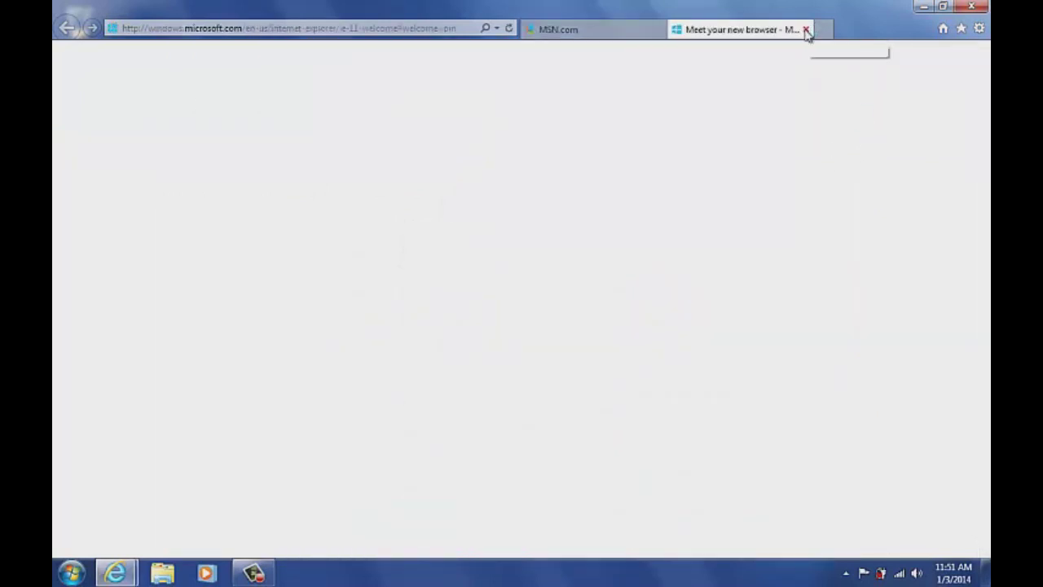
{"action": "left_click", "coordinate": [806, 31]}
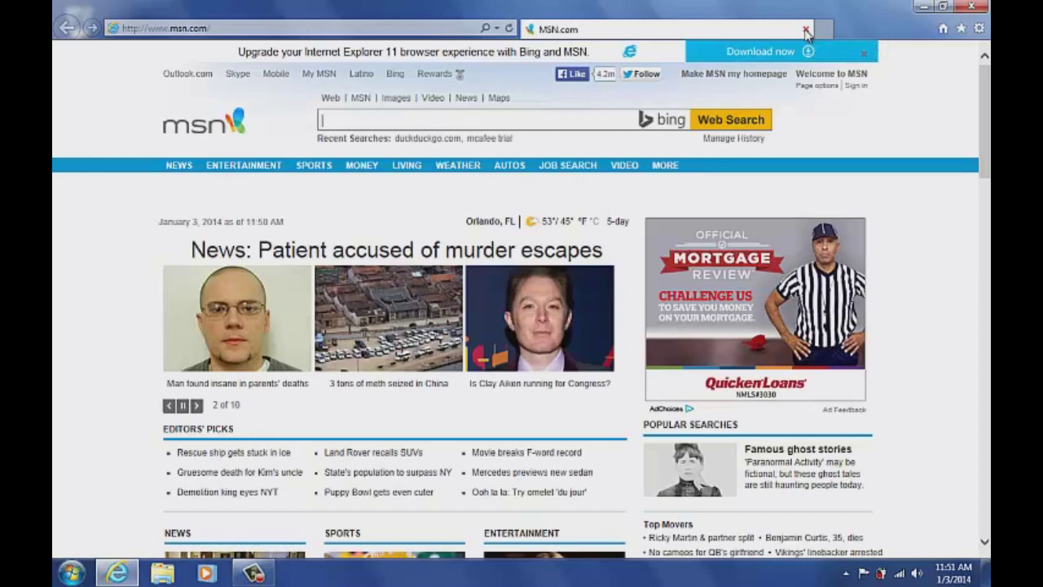
{"action": "left_click", "coordinate": [982, 28]}
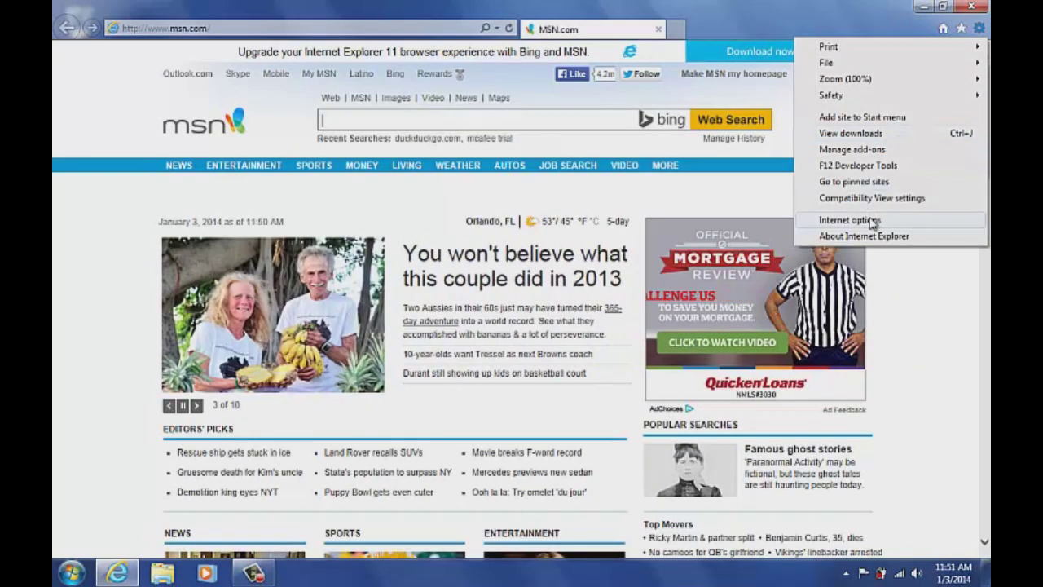
{"action": "left_click", "coordinate": [870, 220]}
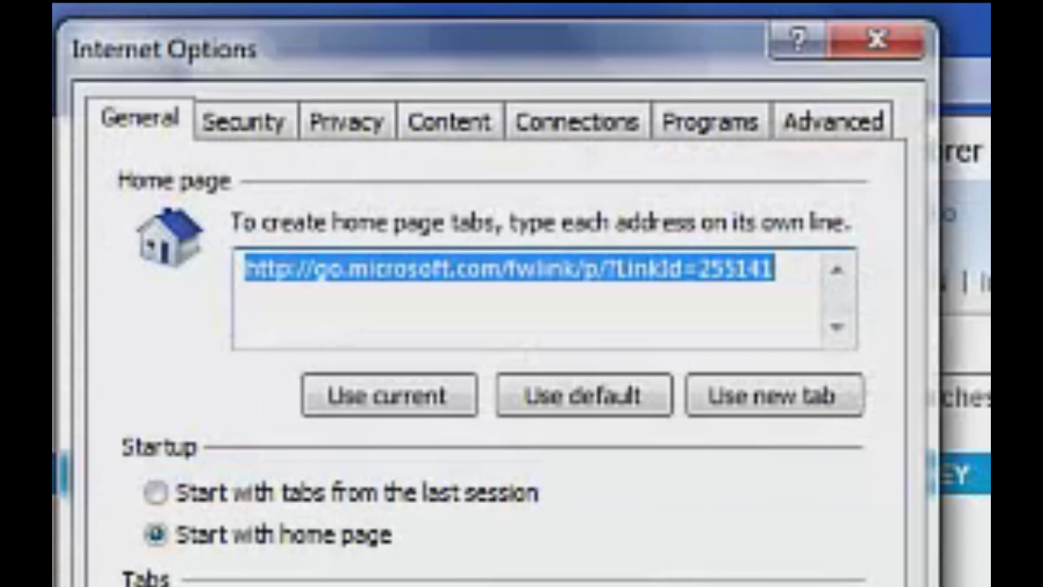
{"action": "type", "text": "www.aol.com"}
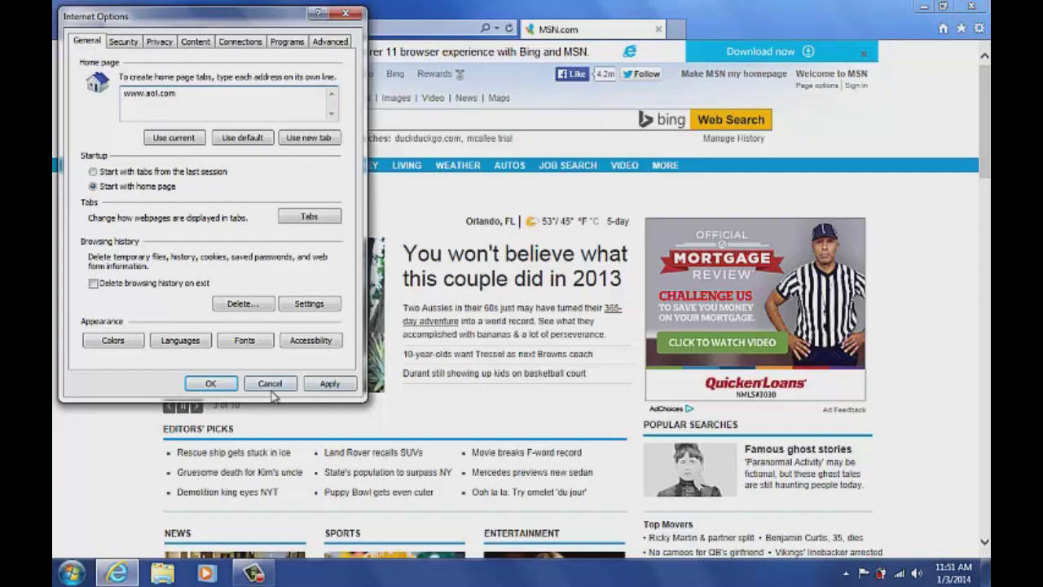
{"action": "left_click", "coordinate": [216, 384]}
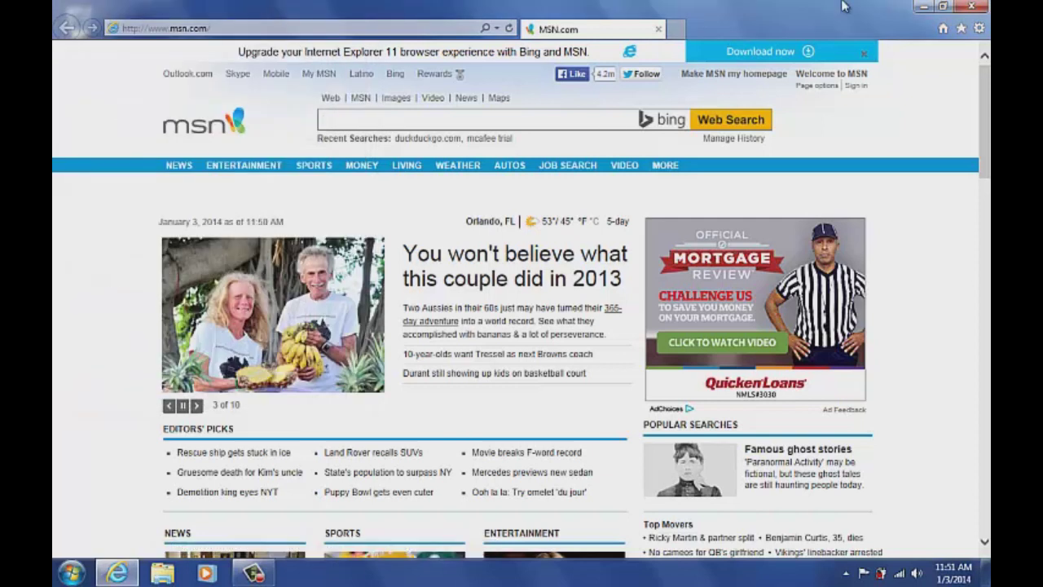
{"action": "left_click", "coordinate": [971, 5]}
{"action": "left_click", "coordinate": [117, 573]}
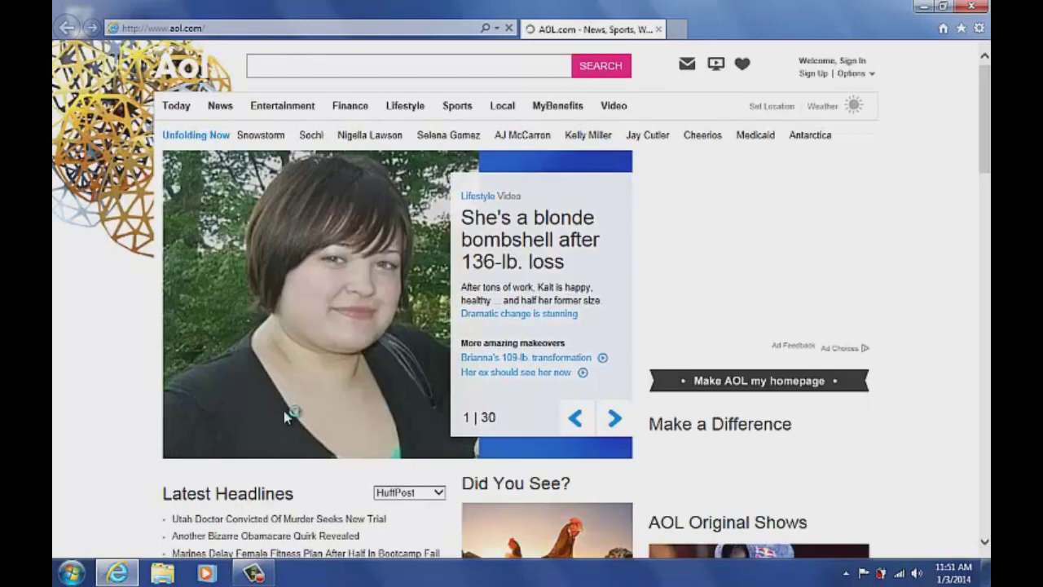
Go to the google.com website in the current tab.
{"action": "left_click", "coordinate": [328, 27]}
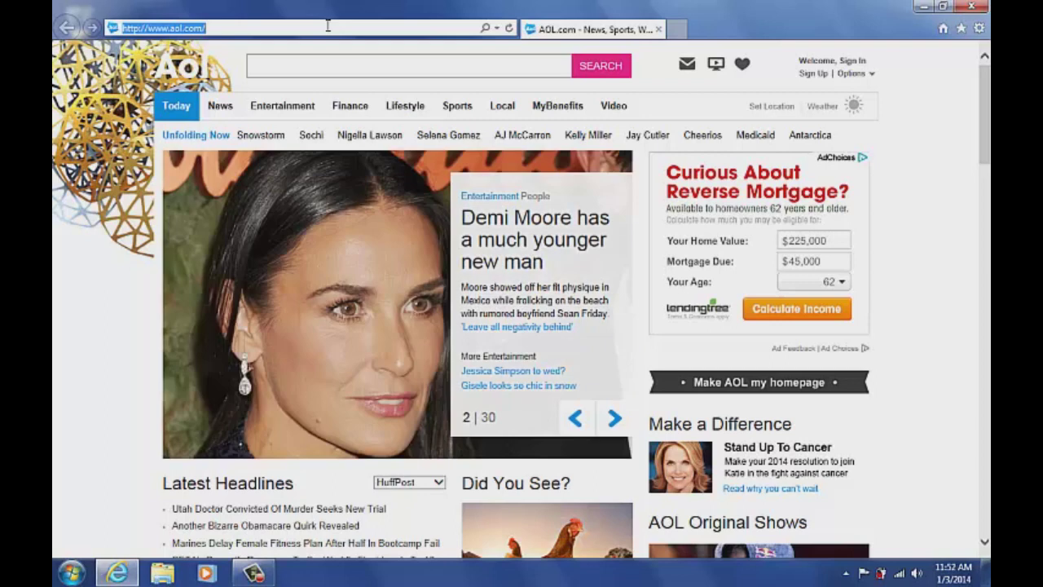
{"action": "type", "text": "google"}
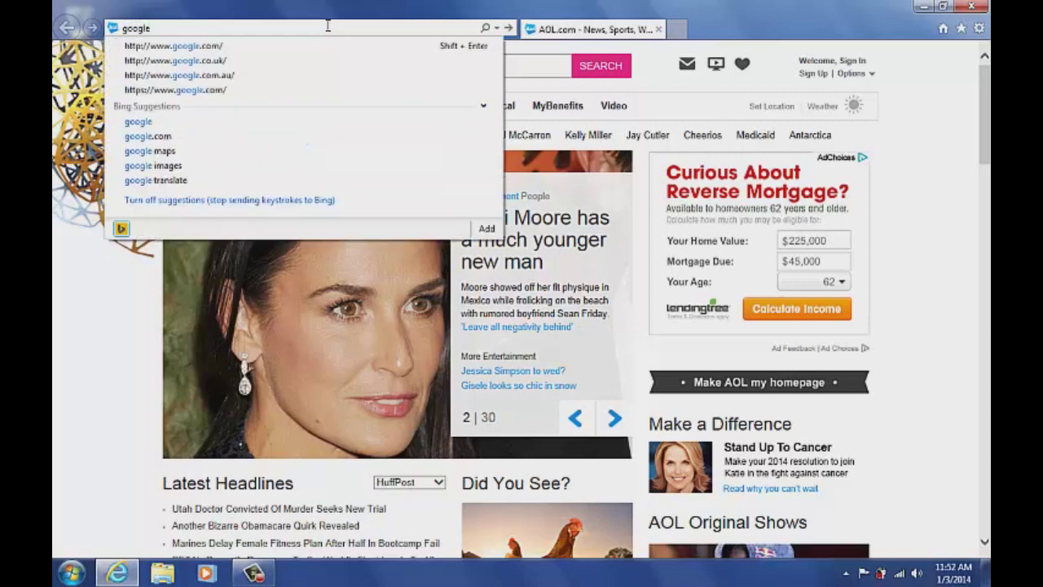
{"action": "key", "text": "shift+Return"}
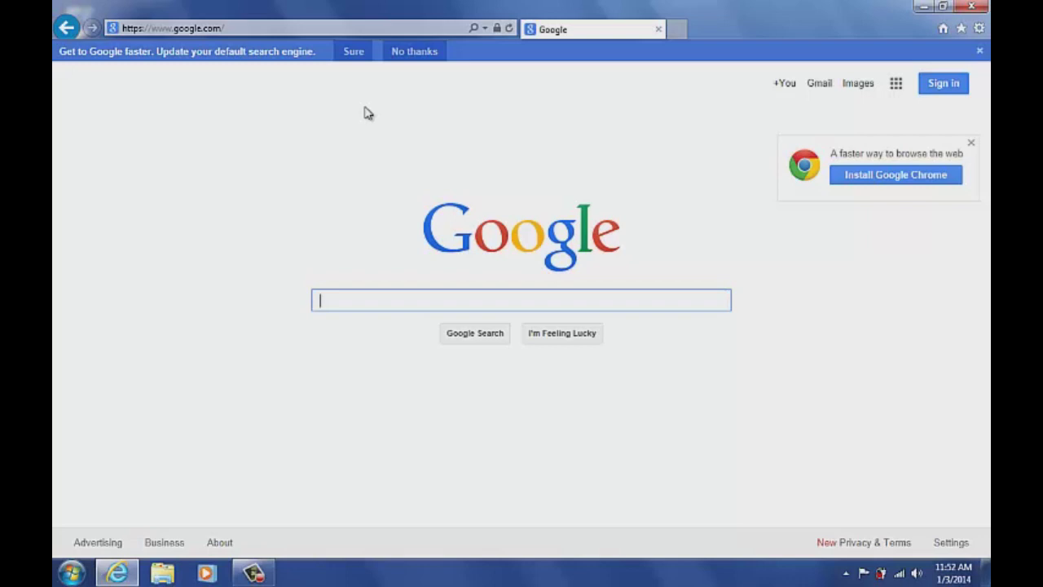
Accept Google's search engine offer and add Google as the default search provider.
{"action": "left_click", "coordinate": [351, 51]}
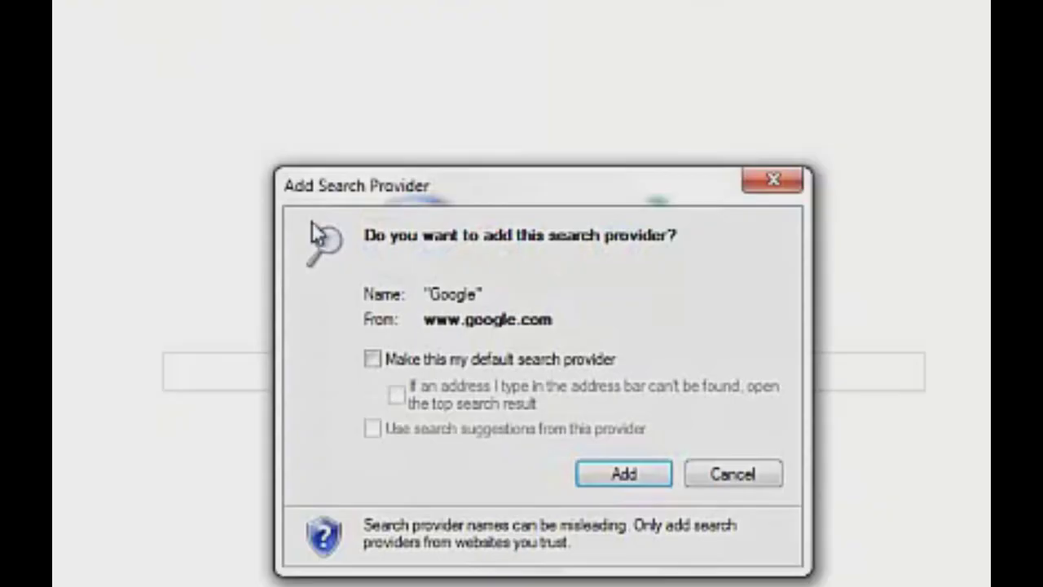
{"action": "left_click", "coordinate": [459, 366]}
{"action": "left_click", "coordinate": [624, 473]}
{"action": "left_click", "coordinate": [549, 378]}
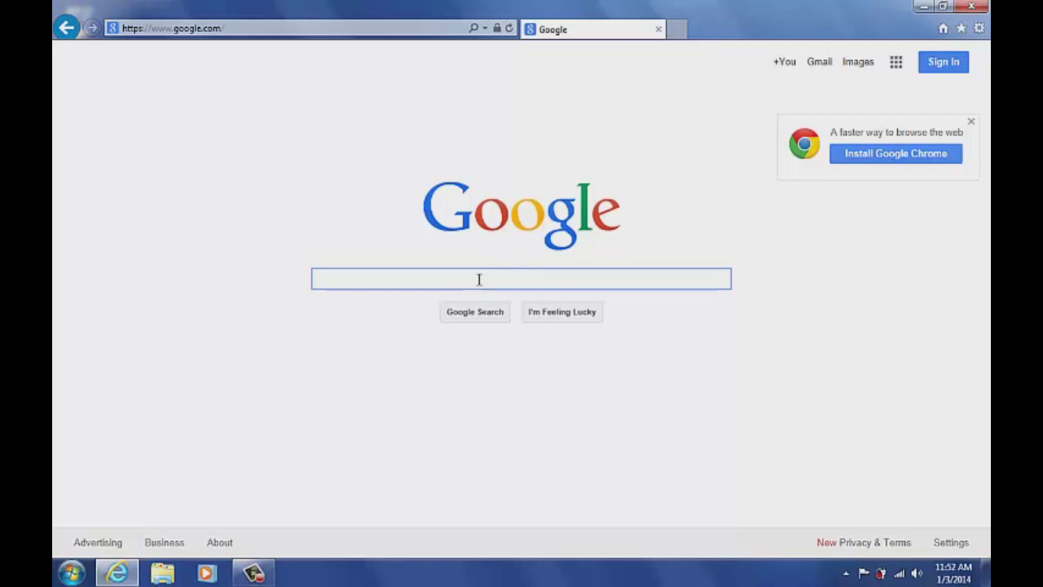
Go to the hitmanpro.nl website in the current tab.
{"action": "left_click", "coordinate": [312, 27]}
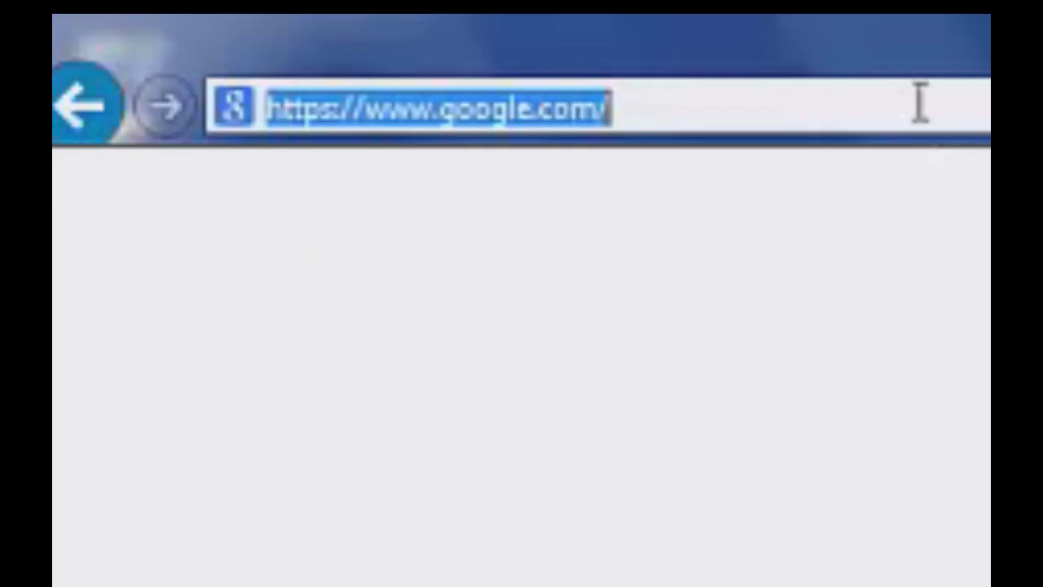
{"action": "type", "text": "hitmanp"}
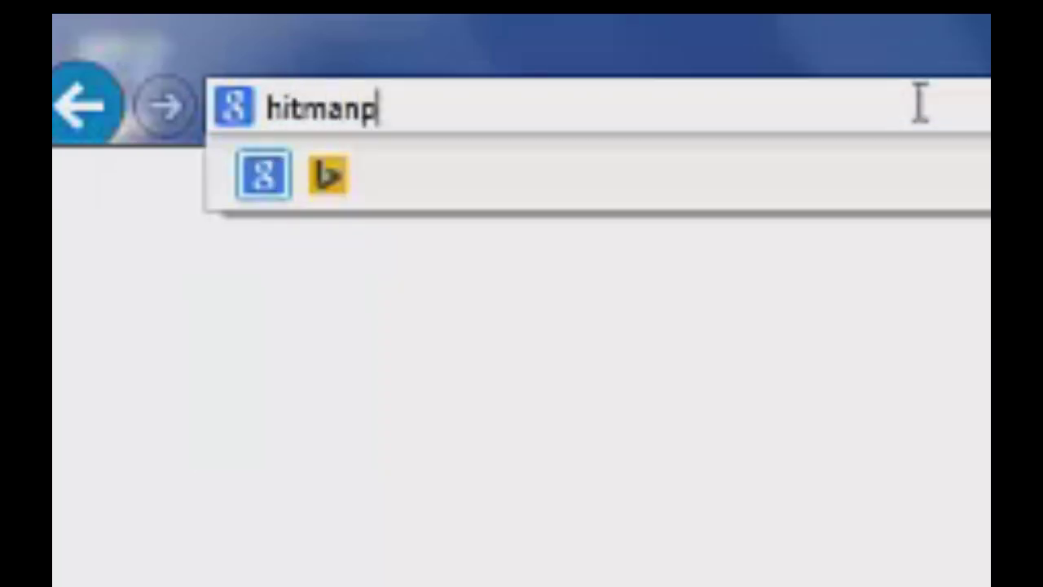
{"action": "type", "text": "ro.nl"}
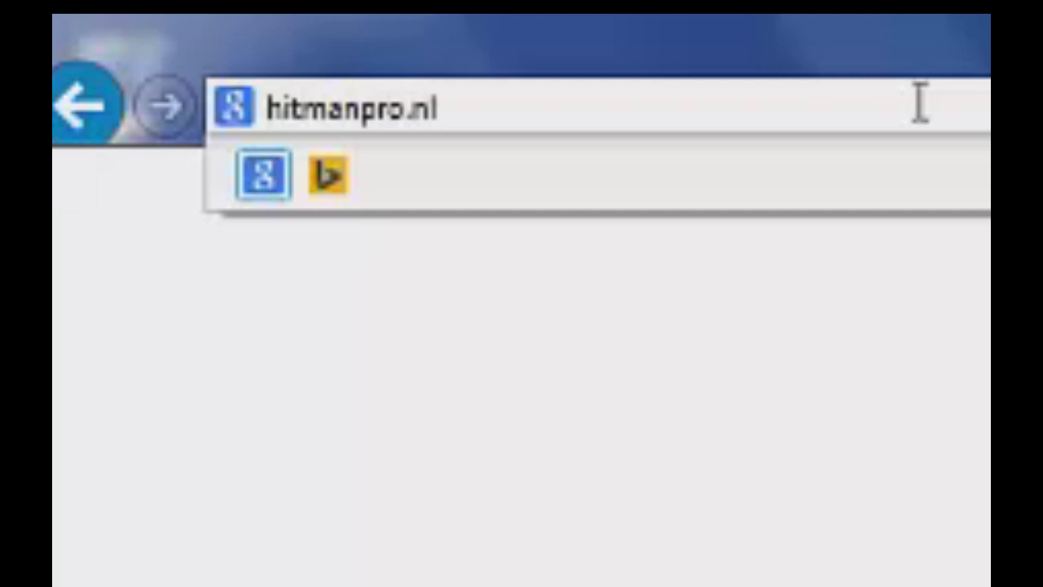
{"action": "key", "text": "Return"}
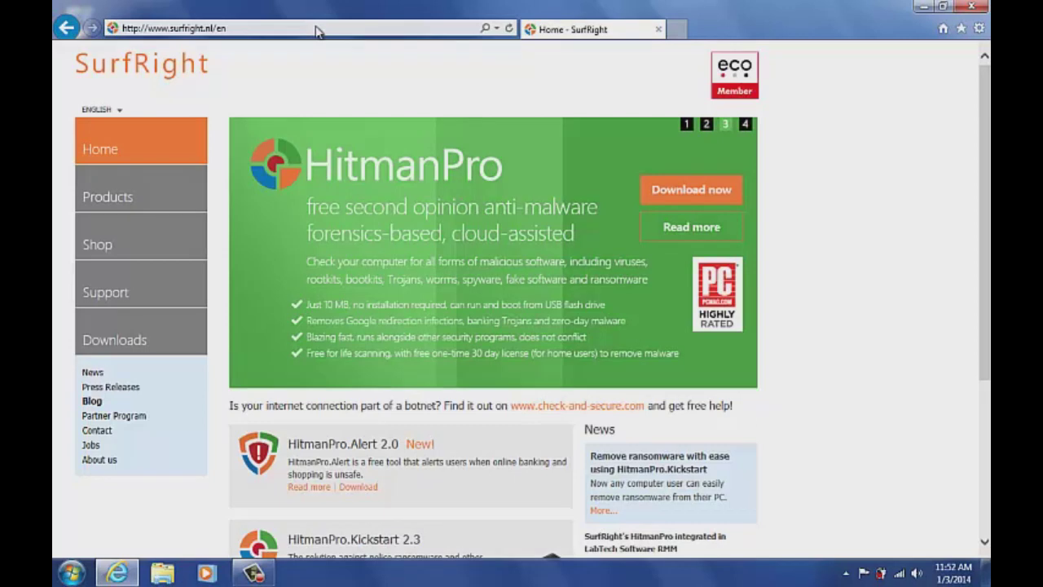
Download HitmanPro from the SurfRight home page, run hitmanpro_x64.exe directly and allow it to start.
{"action": "left_click", "coordinate": [683, 192]}
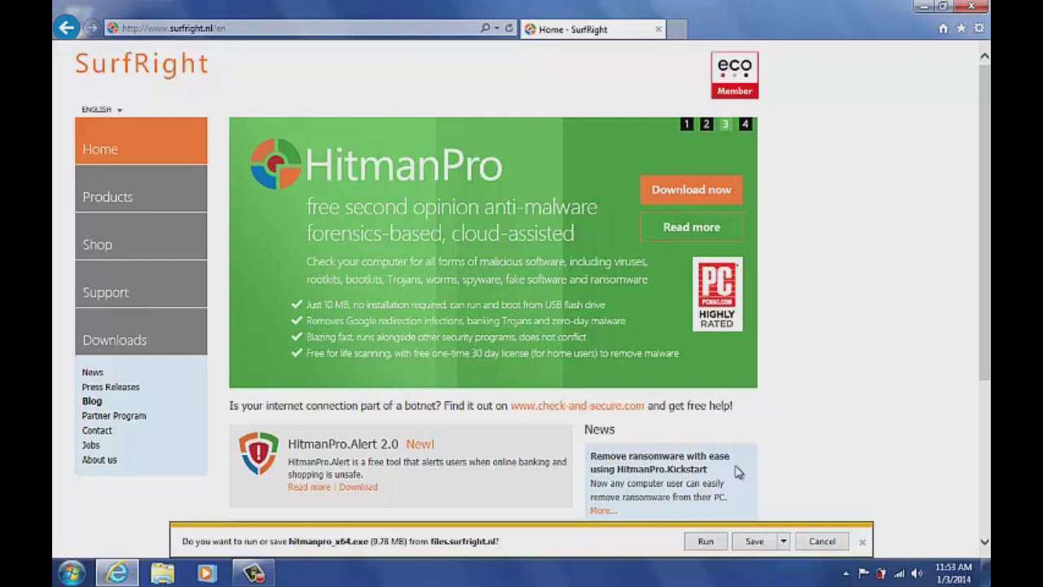
{"action": "left_click", "coordinate": [706, 543]}
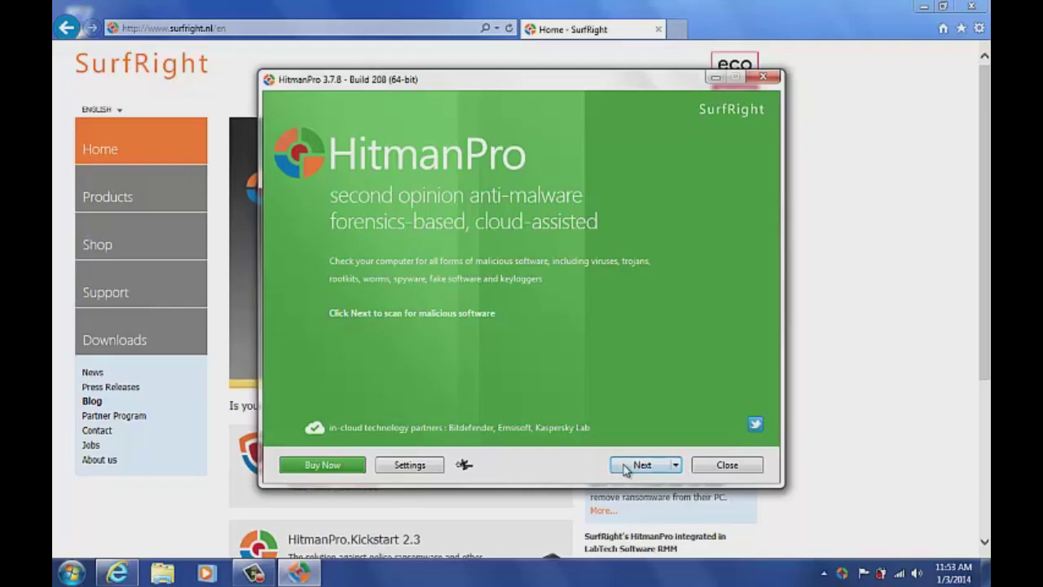
{"action": "left_click", "coordinate": [687, 534]}
{"action": "left_click", "coordinate": [439, 419]}
Start the HitmanPro scan with the recommended stored copy, daily startup scan and shortcuts, and minimize its window.
{"action": "left_click", "coordinate": [646, 467]}
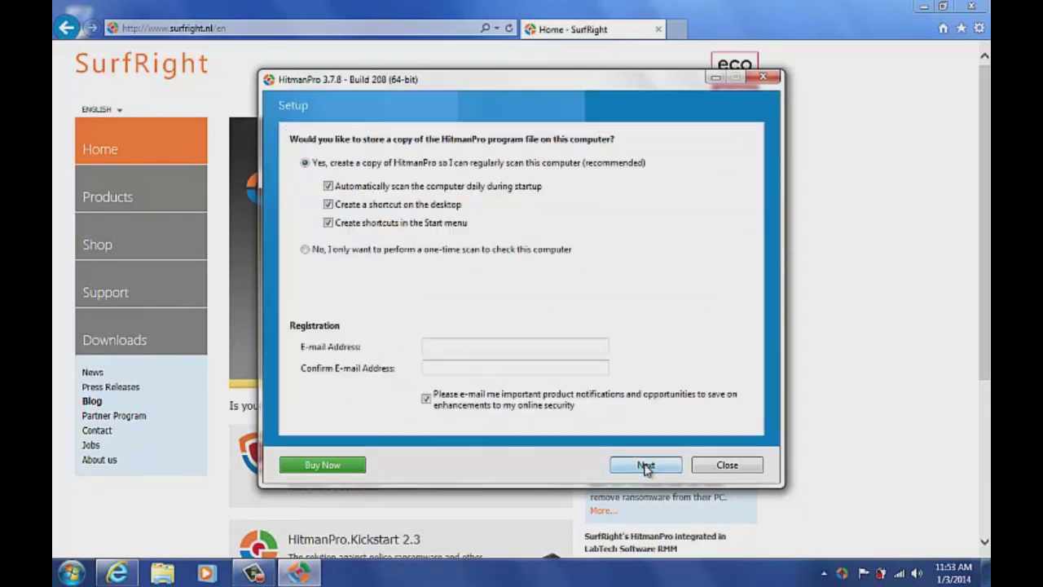
{"action": "left_click", "coordinate": [646, 467]}
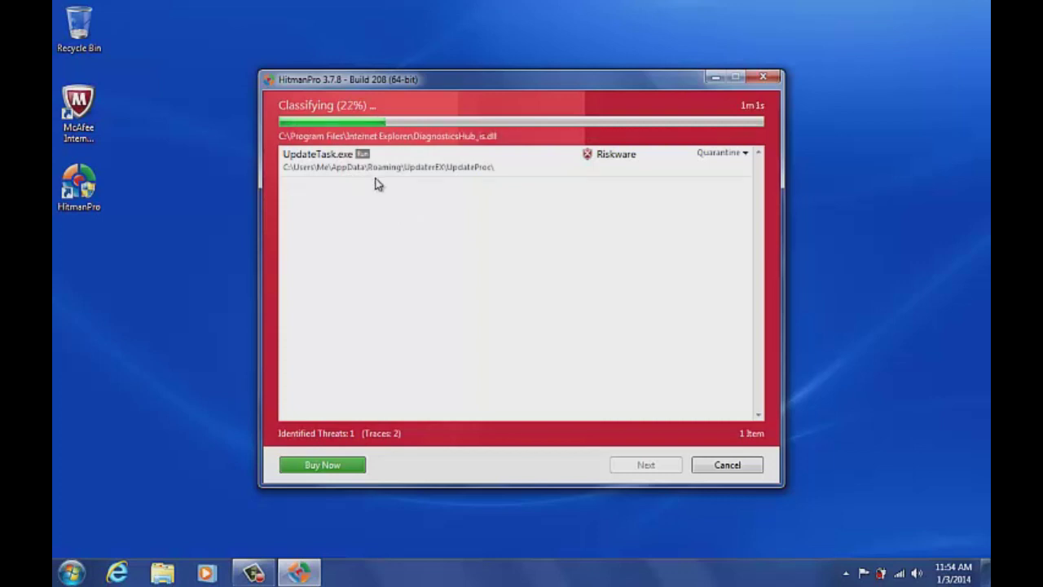
{"action": "left_click", "coordinate": [715, 79]}
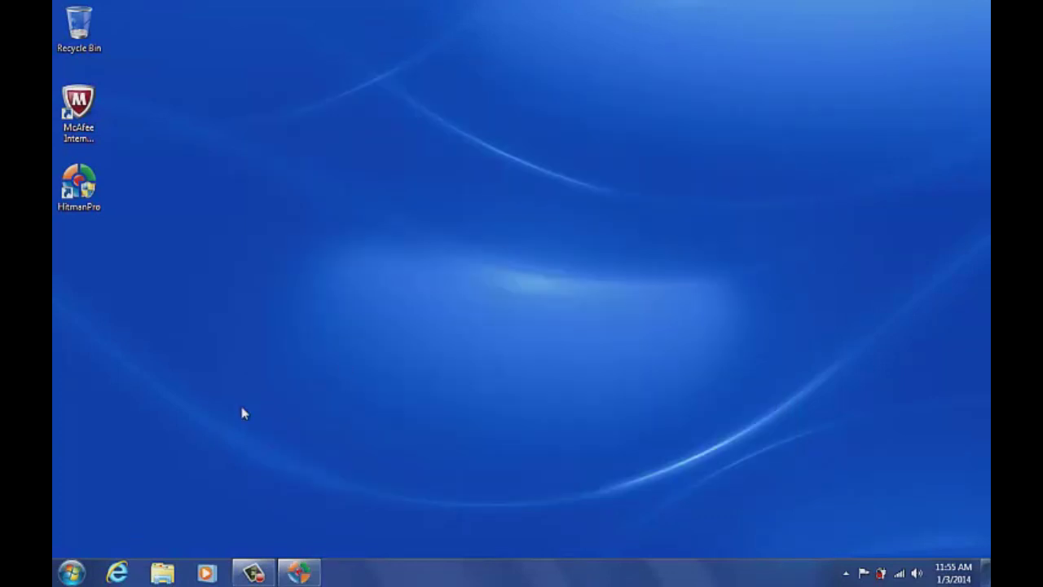
Switch to Internet Explorer, search AOL for "rogue killer" and open Tigzy's official RogueKiller download page.
{"action": "left_click", "coordinate": [118, 573]}
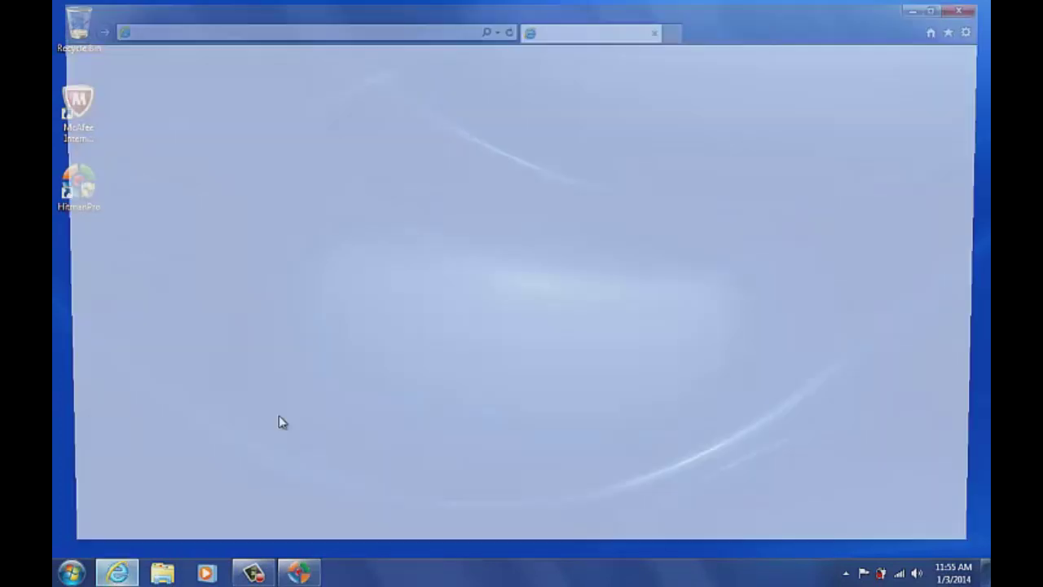
{"action": "left_click", "coordinate": [382, 29]}
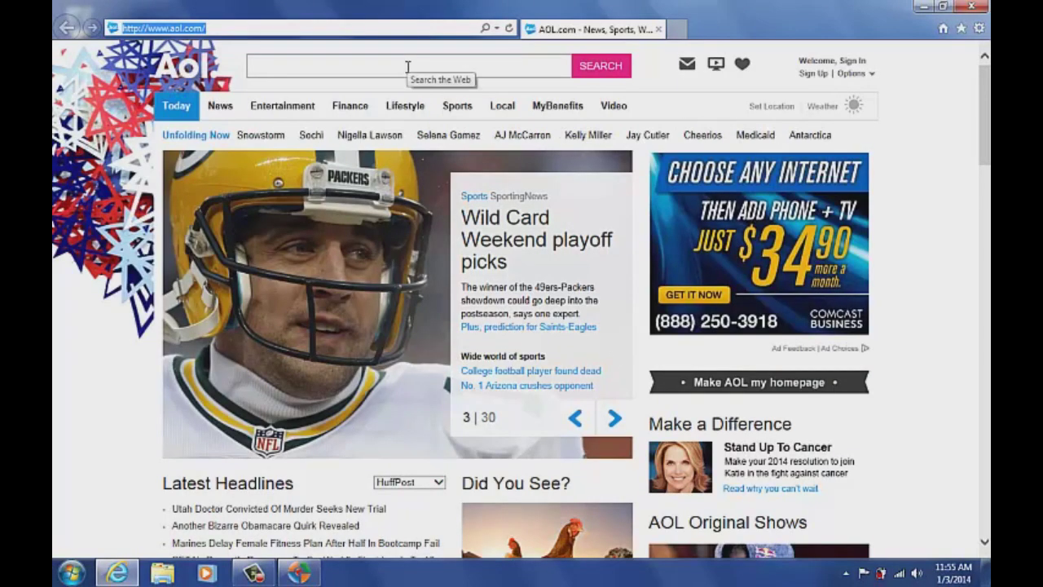
{"action": "left_click", "coordinate": [408, 66]}
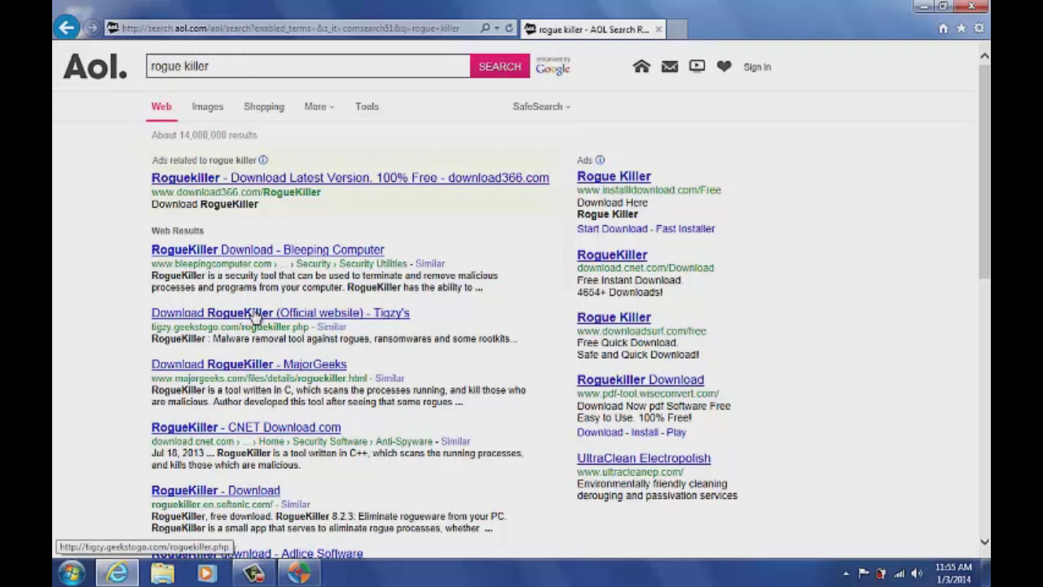
{"action": "left_click", "coordinate": [255, 314]}
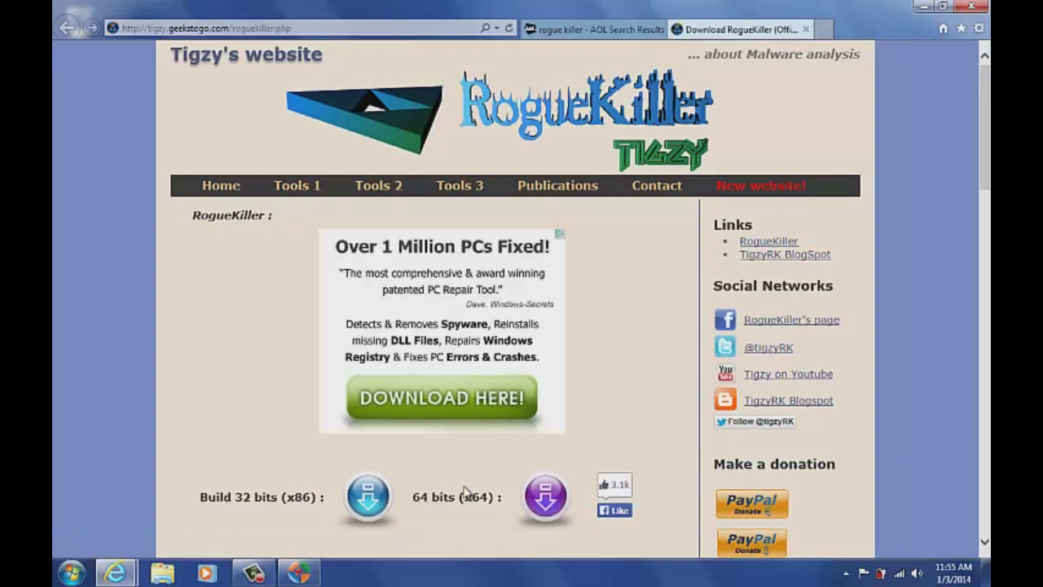
Download the 64-bit build of RogueKiller and save it as RogueKillerX64 on the Desktop.
{"action": "left_click", "coordinate": [554, 503]}
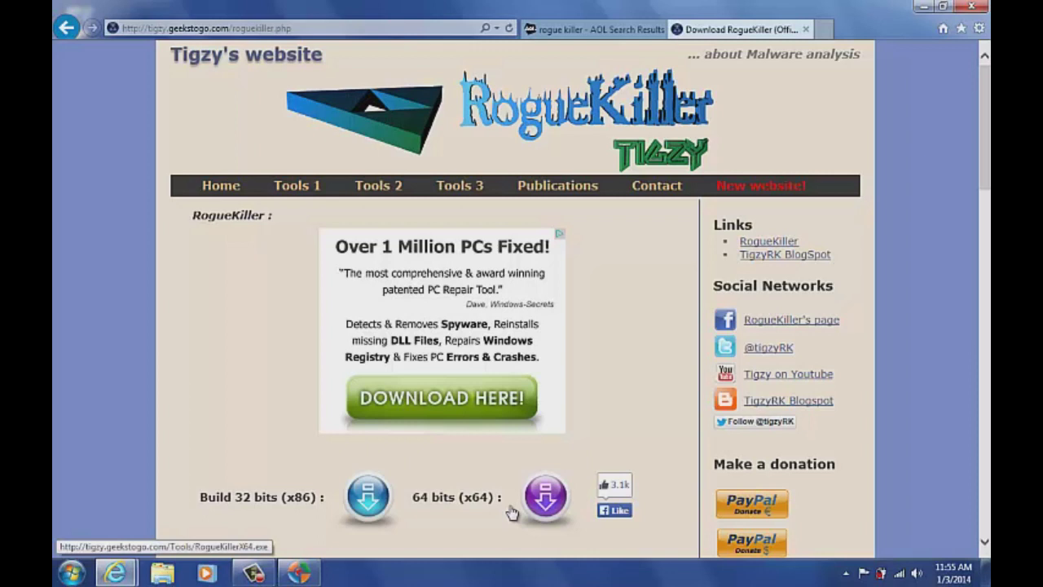
{"action": "left_click", "coordinate": [546, 497]}
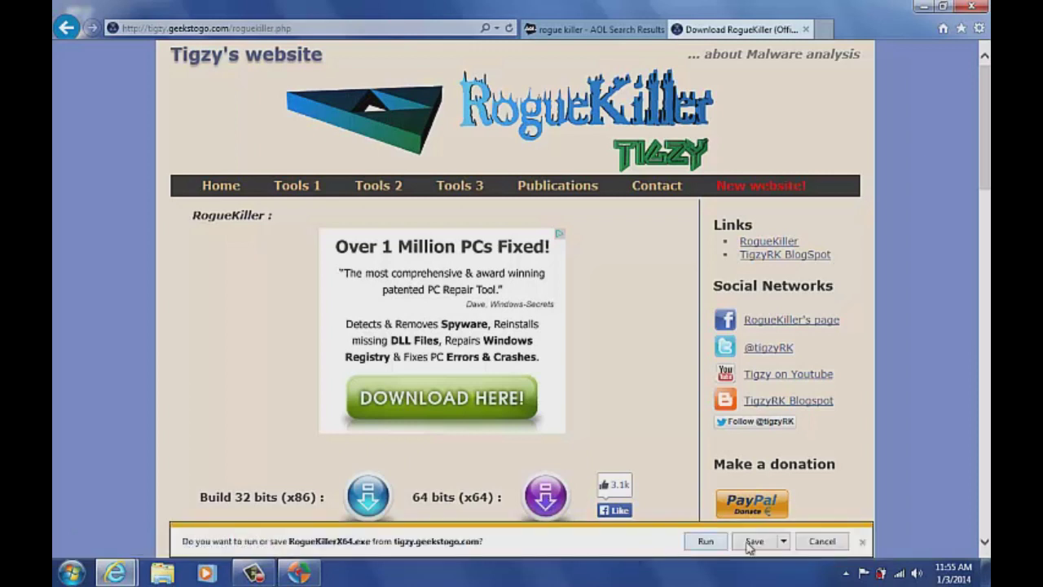
{"action": "left_click", "coordinate": [784, 542]}
{"action": "left_click", "coordinate": [815, 524]}
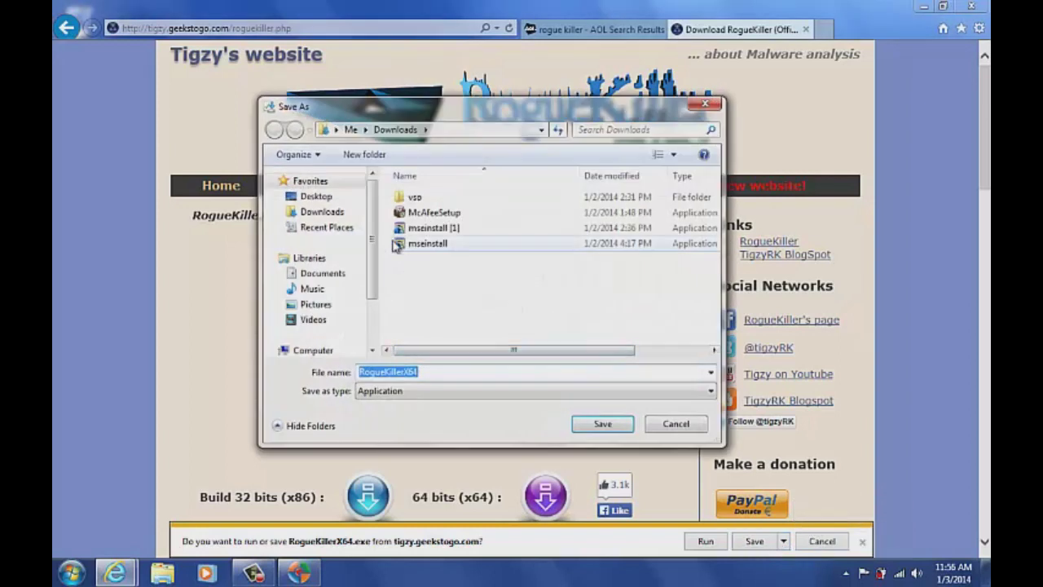
{"action": "left_click", "coordinate": [320, 197]}
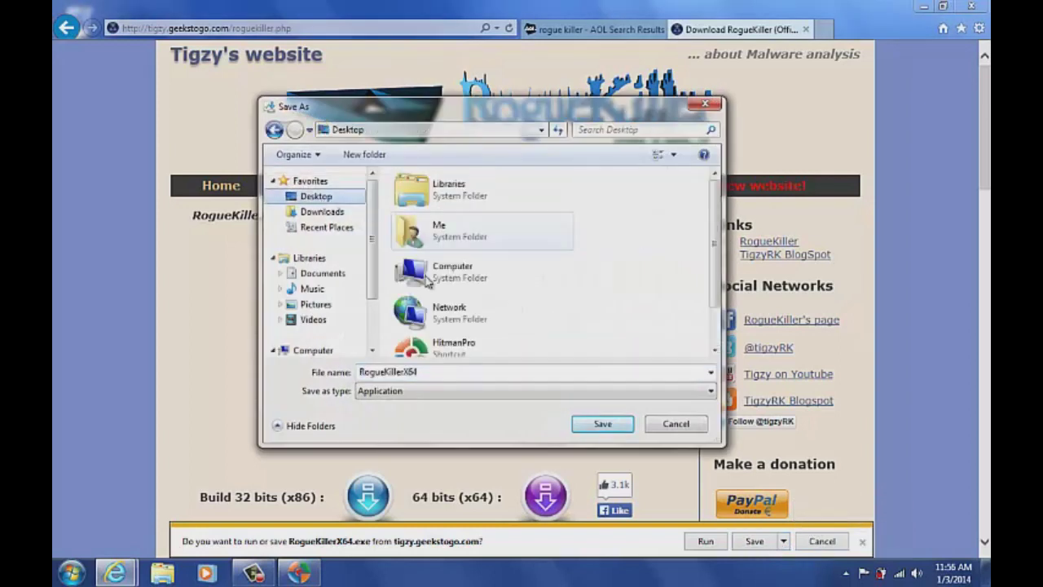
{"action": "left_click", "coordinate": [599, 430]}
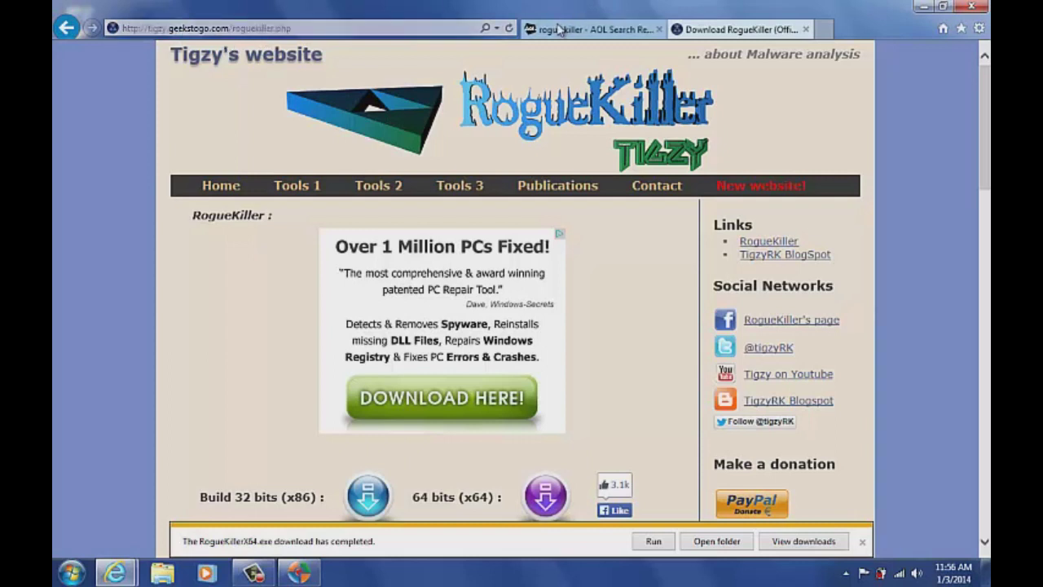
Go to aol.com, search for "adwcleaner" and open the BleepingComputer AdwCleaner download page.
{"action": "left_click", "coordinate": [408, 31]}
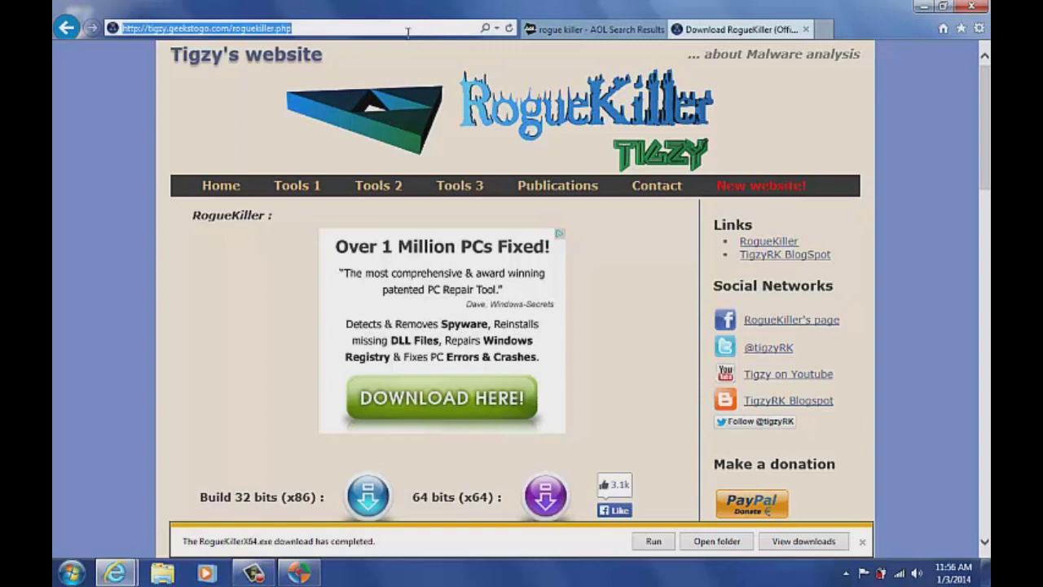
{"action": "type", "text": "aol.com/"}
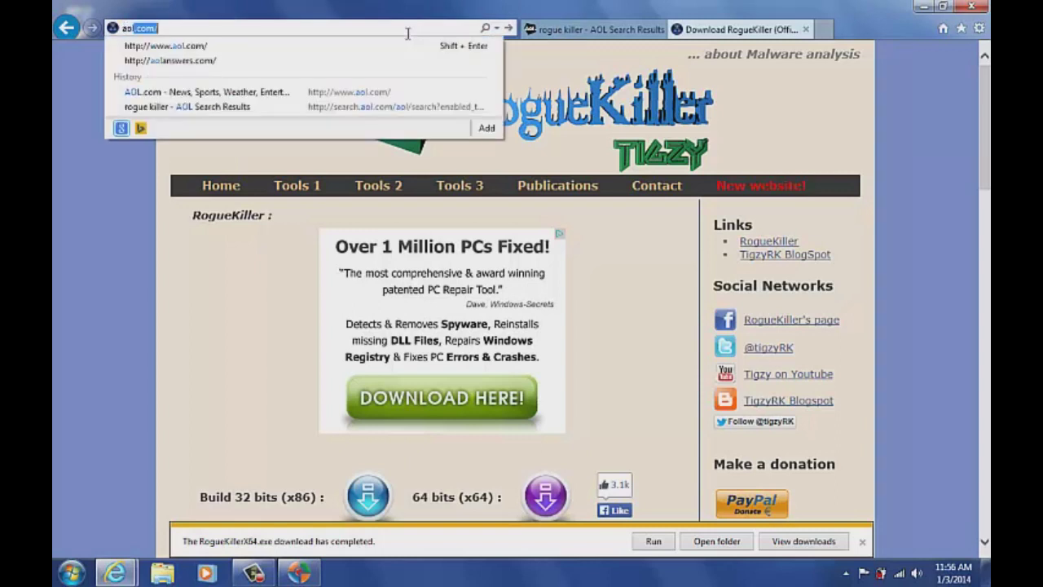
{"action": "key", "text": "Return"}
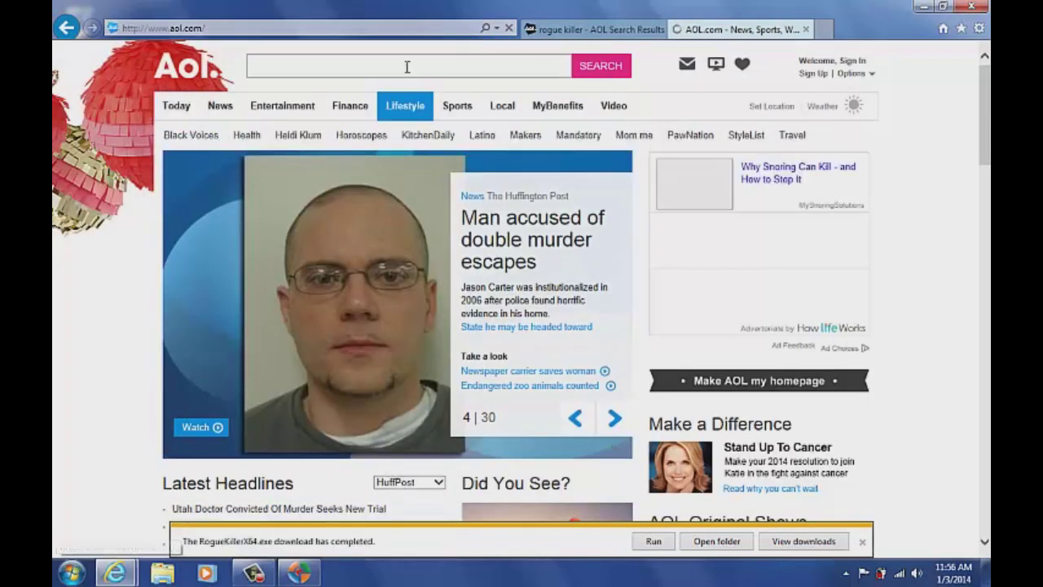
{"action": "left_click", "coordinate": [406, 68]}
{"action": "type", "text": "adwc"}
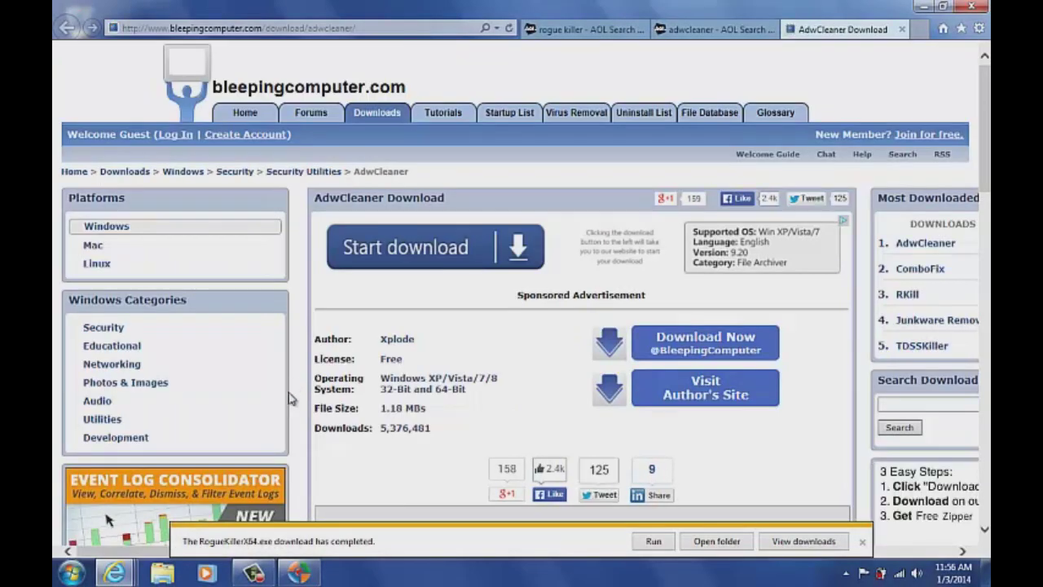
Visit the AdwCleaner author's site and open the download mirror given in the download details.
{"action": "left_click", "coordinate": [681, 405]}
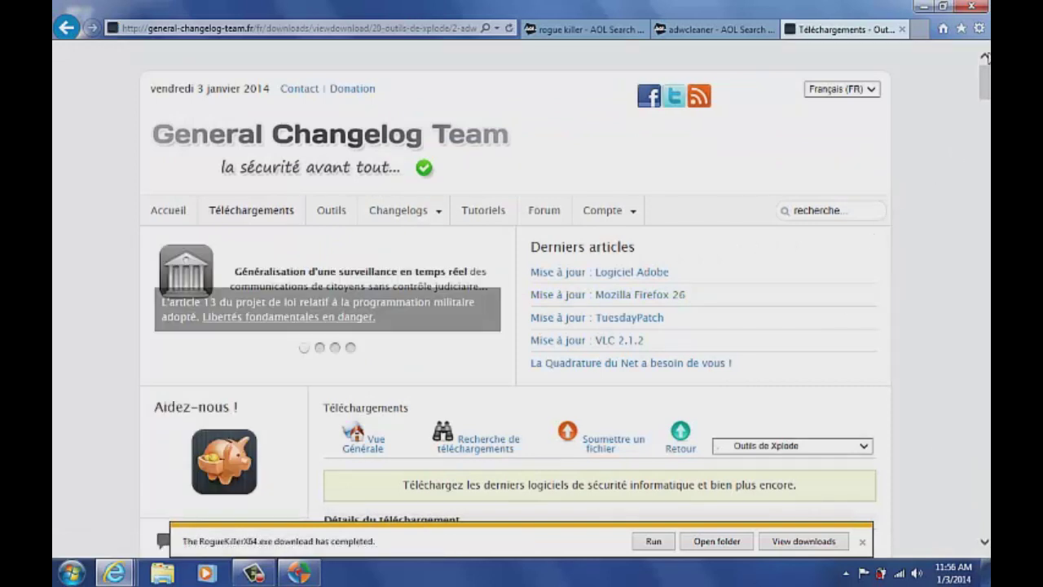
{"action": "left_click_drag", "start_coordinate": [984, 81], "coordinate": [985, 120]}
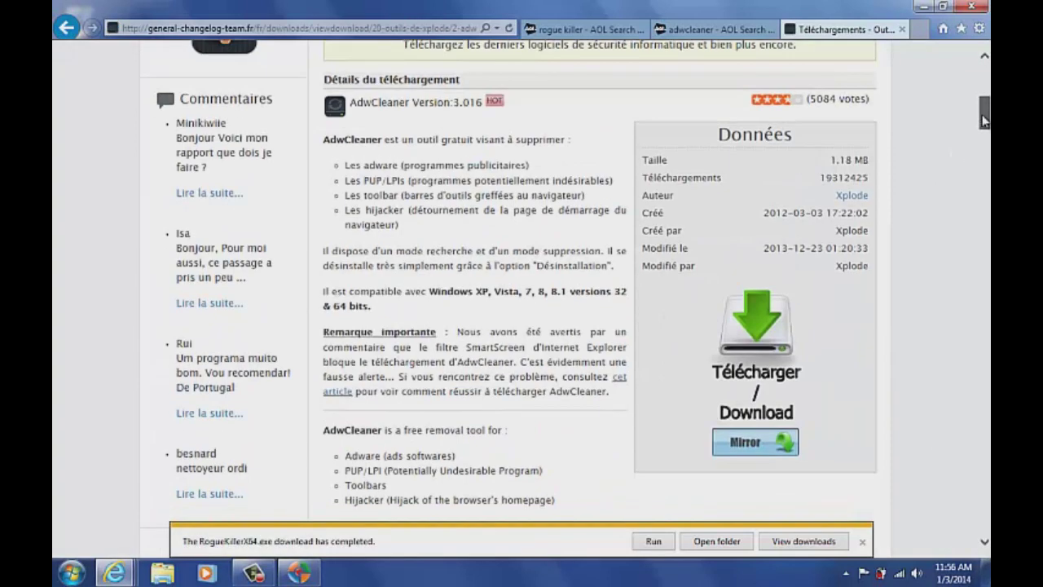
{"action": "left_click", "coordinate": [758, 442]}
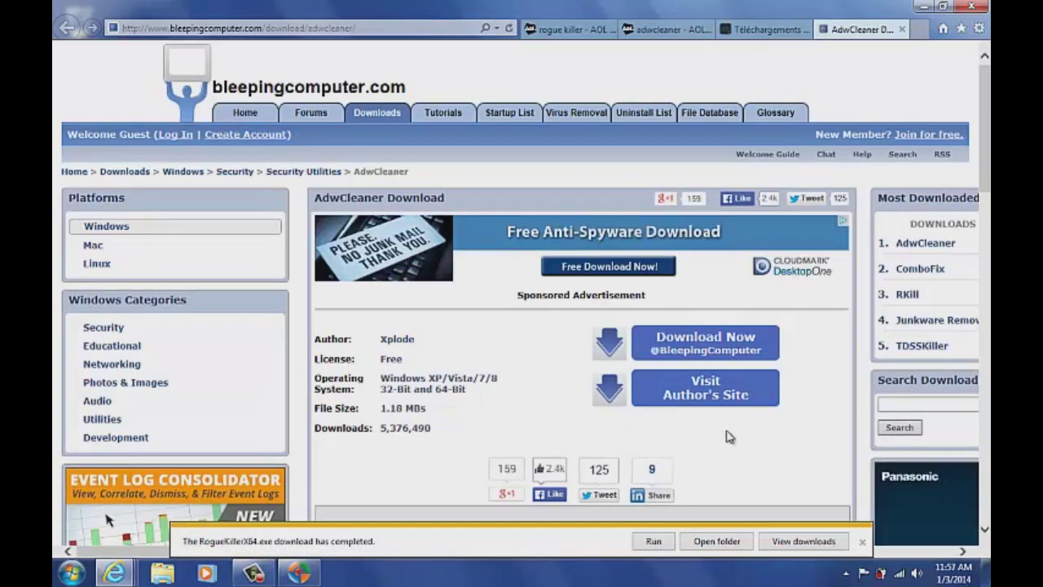
Download AdwCleaner from BleepingComputer, ignoring the sponsored products, and save AdwCleaner.exe to the Desktop.
{"action": "left_click", "coordinate": [717, 346]}
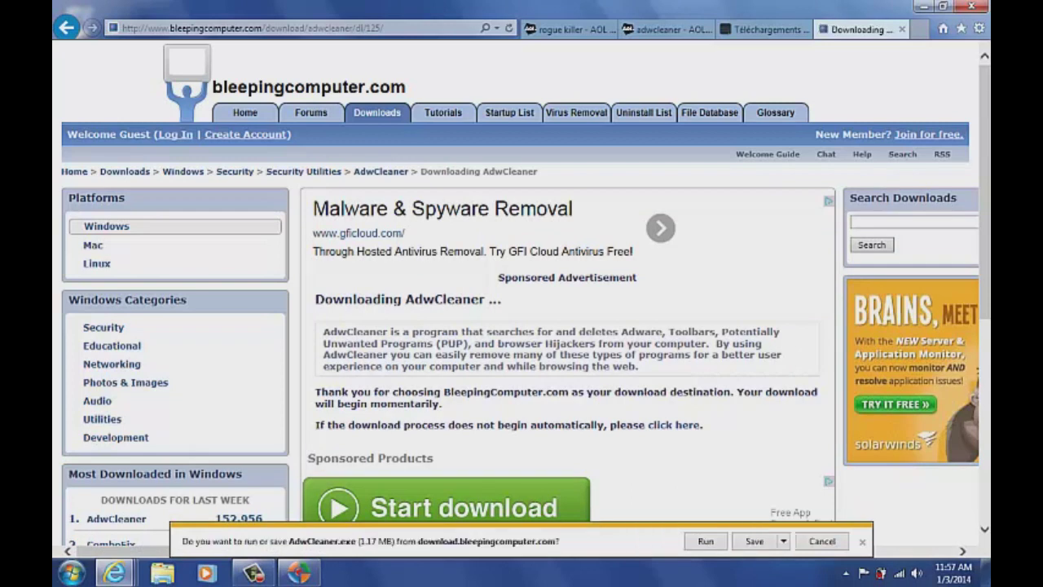
{"action": "scroll", "coordinate": [984, 245], "scroll_direction": "down", "scroll_amount": 2}
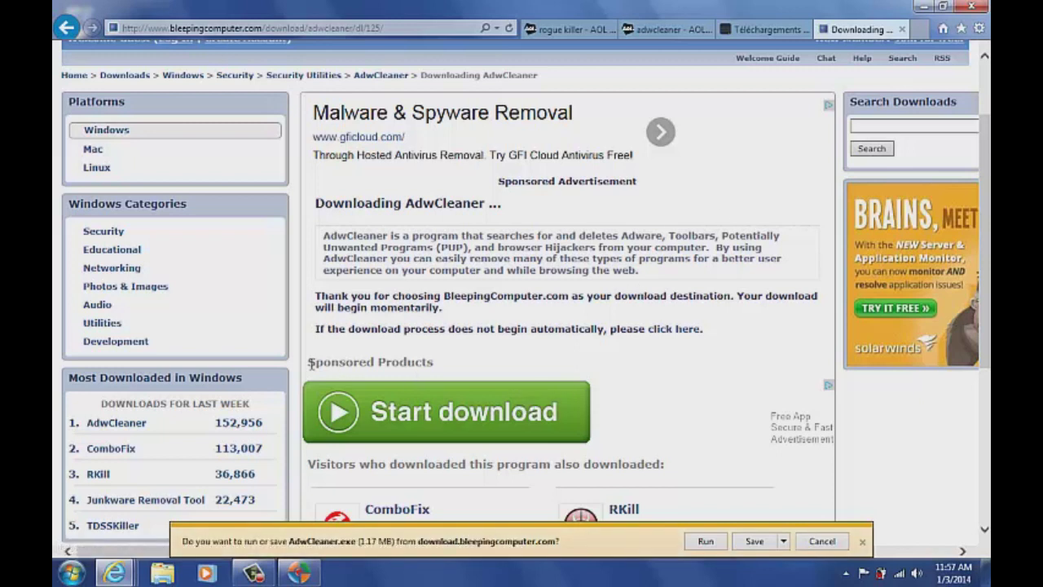
{"action": "left_click_drag", "start_coordinate": [307, 363], "coordinate": [441, 362]}
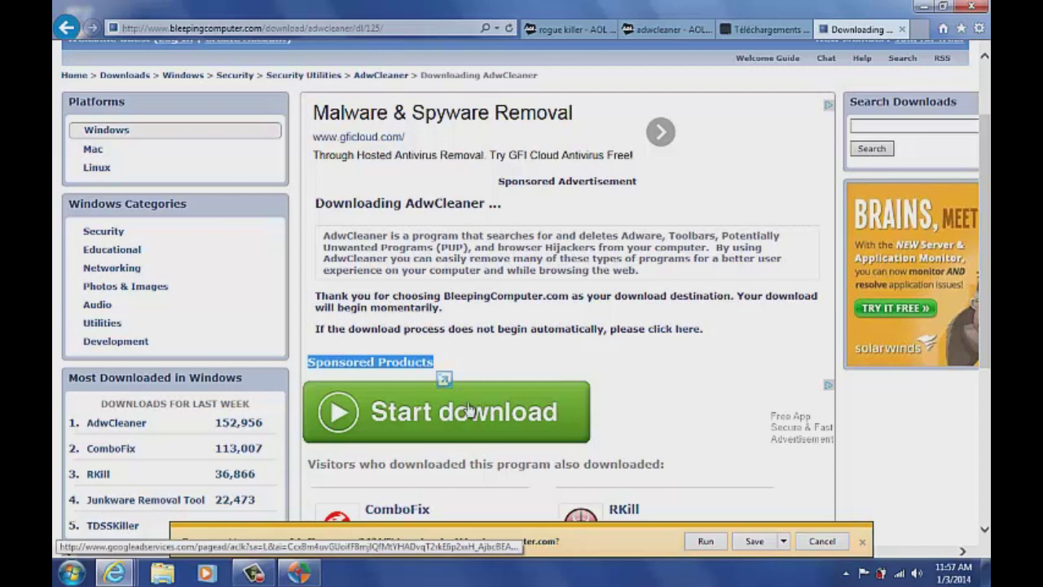
{"action": "left_click", "coordinate": [785, 542]}
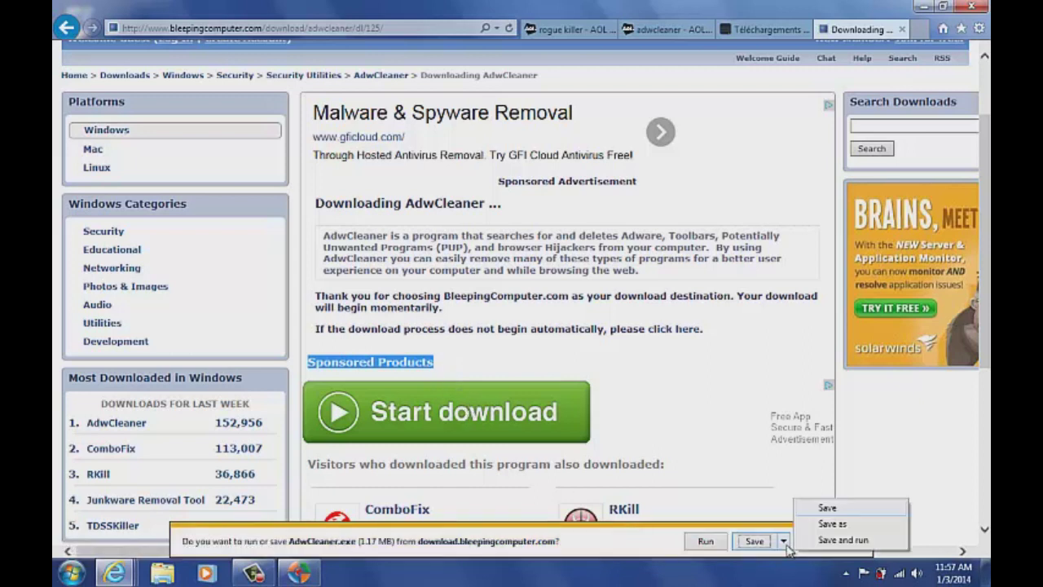
{"action": "left_click", "coordinate": [817, 523]}
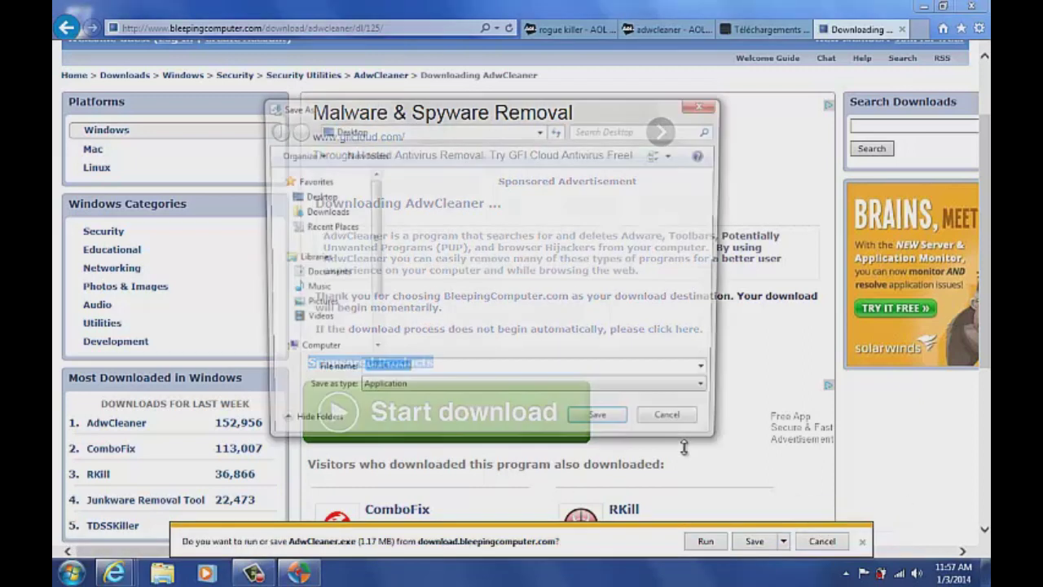
{"action": "left_click", "coordinate": [616, 425]}
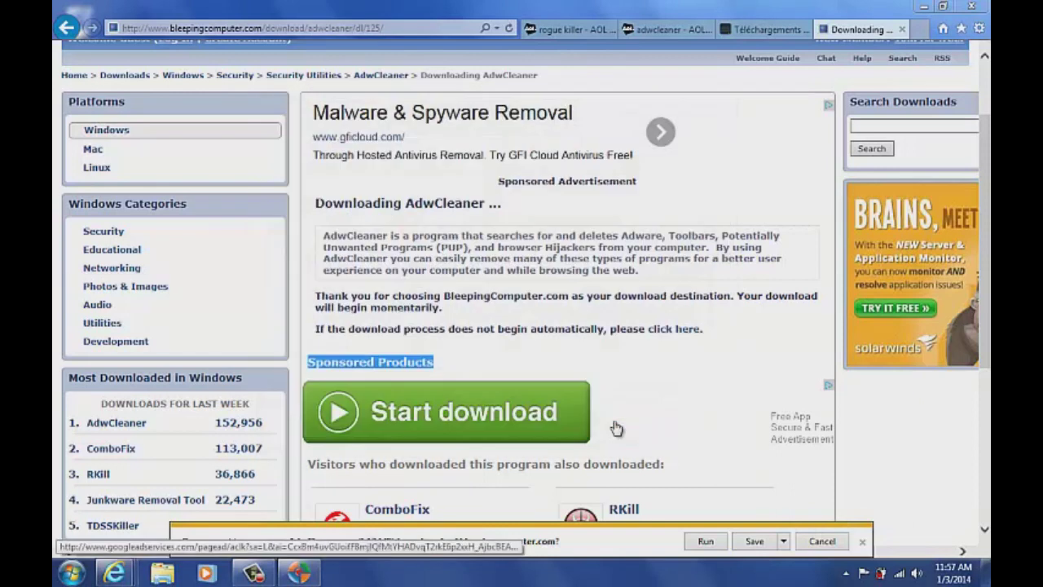
Open the sponsored "Start download" advertisement and return to the AdwCleaner download page.
{"action": "left_click", "coordinate": [569, 415]}
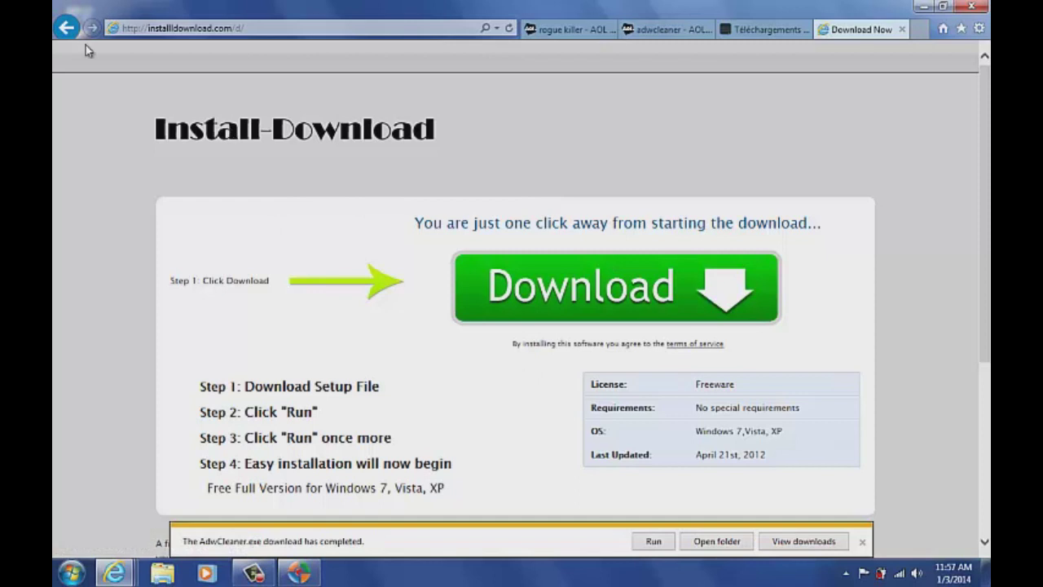
{"action": "left_click", "coordinate": [66, 27]}
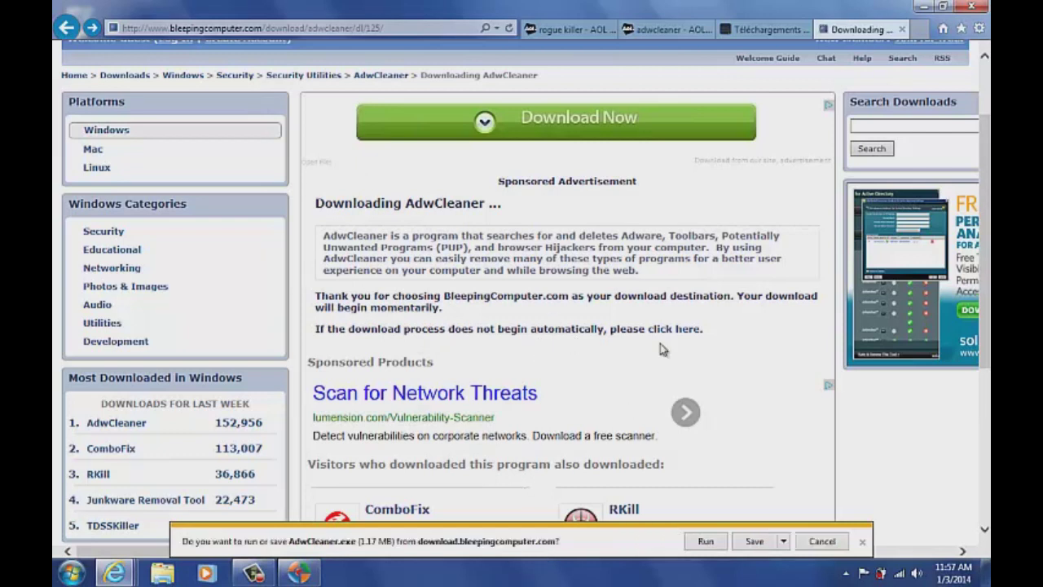
Save AdwCleaner.exe to the Desktop, replacing the existing copy.
{"action": "left_click", "coordinate": [783, 542]}
{"action": "left_click", "coordinate": [823, 524]}
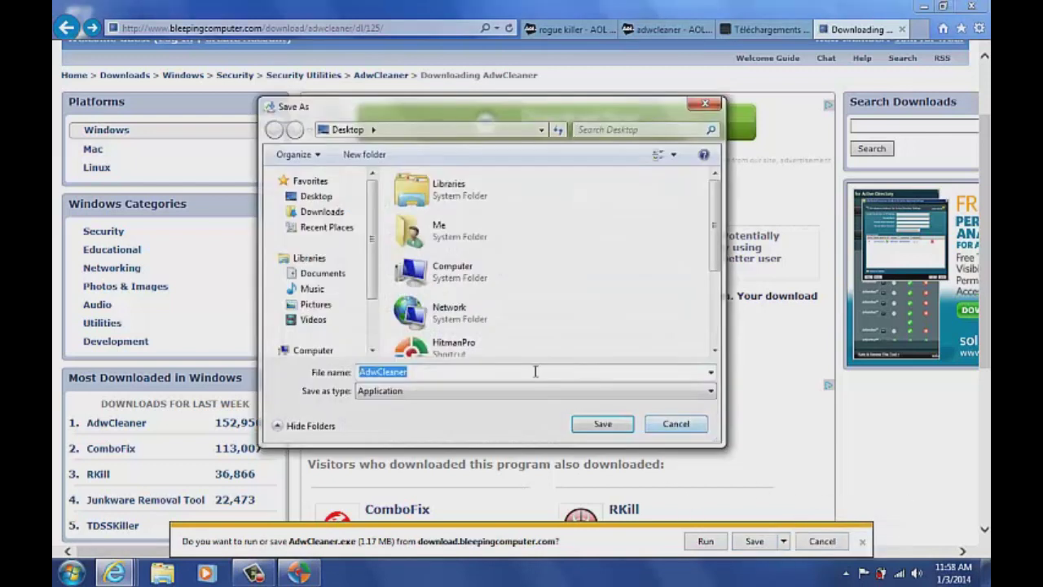
{"action": "left_click", "coordinate": [608, 426]}
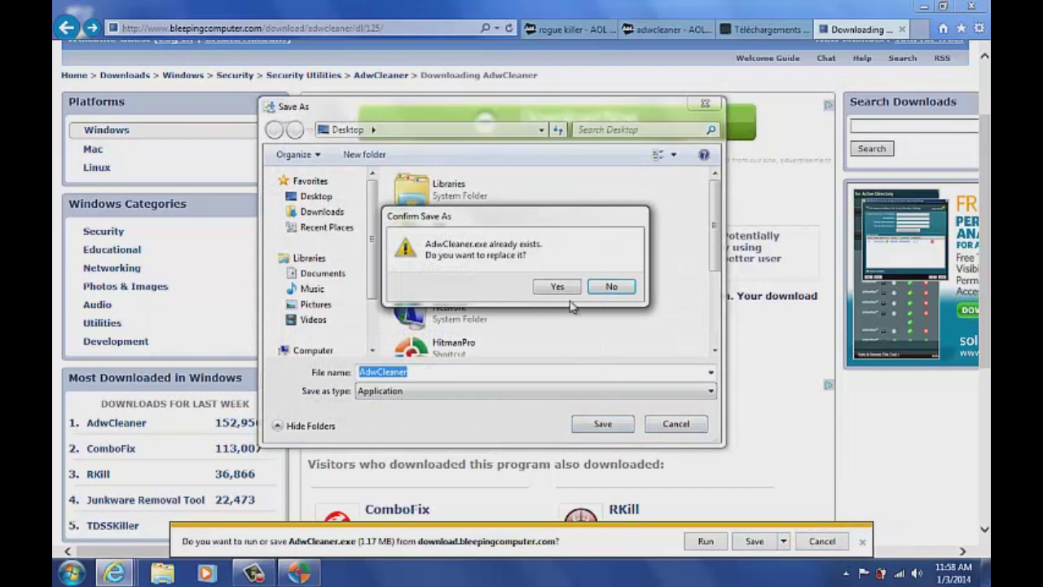
{"action": "left_click", "coordinate": [560, 287]}
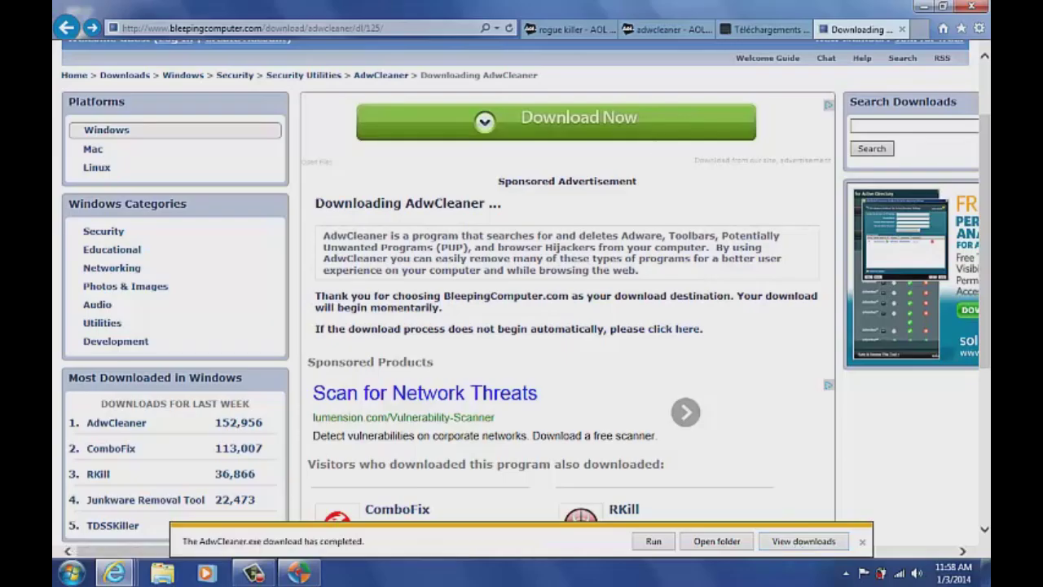
Return to the AOL home page, search for "combofix" and open the BleepingComputer ComboFix download page.
{"action": "scroll", "coordinate": [988, 76], "scroll_direction": "up", "scroll_amount": 2}
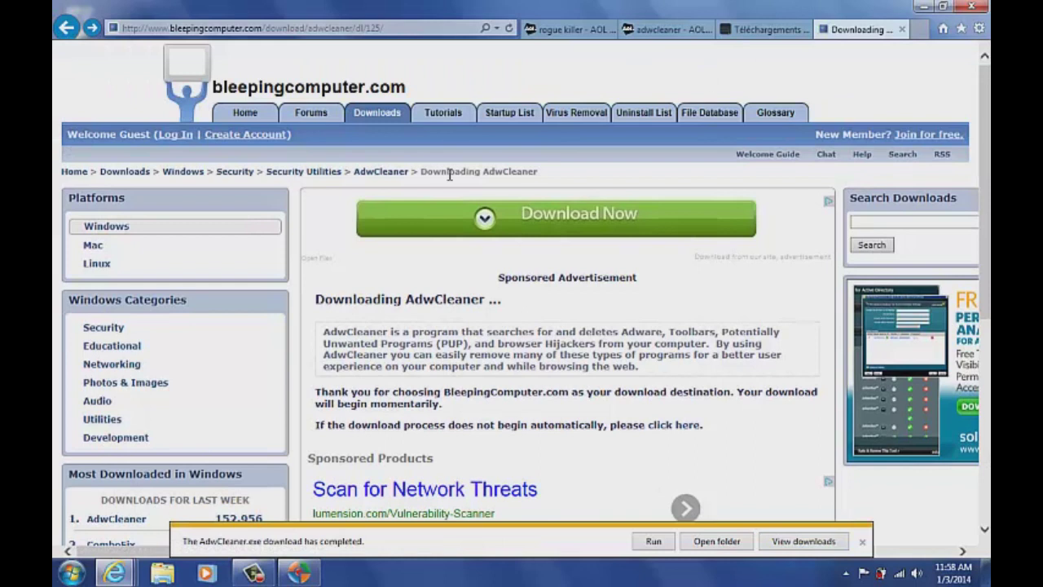
{"action": "left_click", "coordinate": [413, 29]}
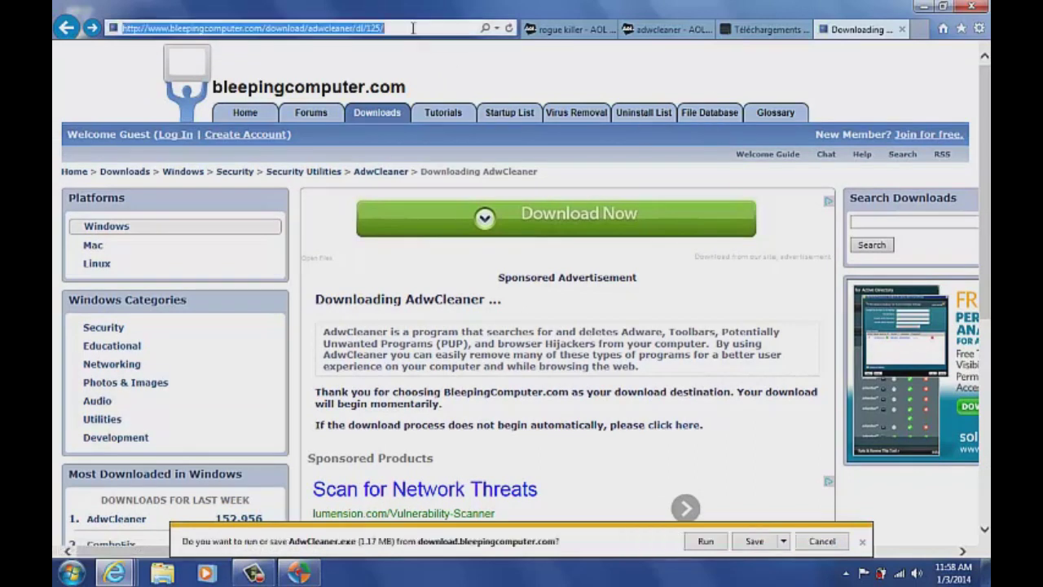
{"action": "left_click", "coordinate": [944, 29]}
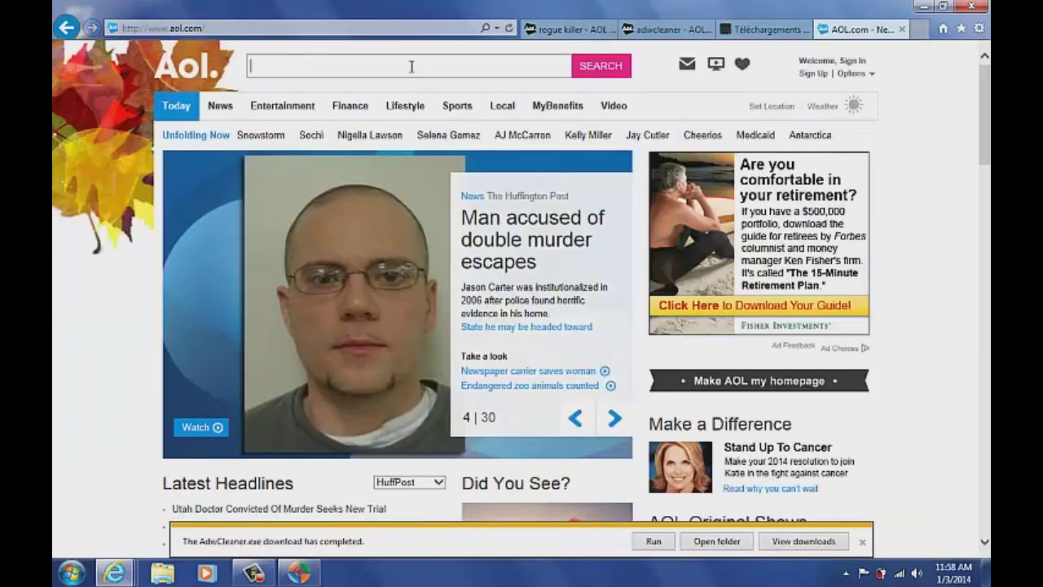
{"action": "left_click", "coordinate": [411, 67]}
{"action": "type", "text": "combo"}
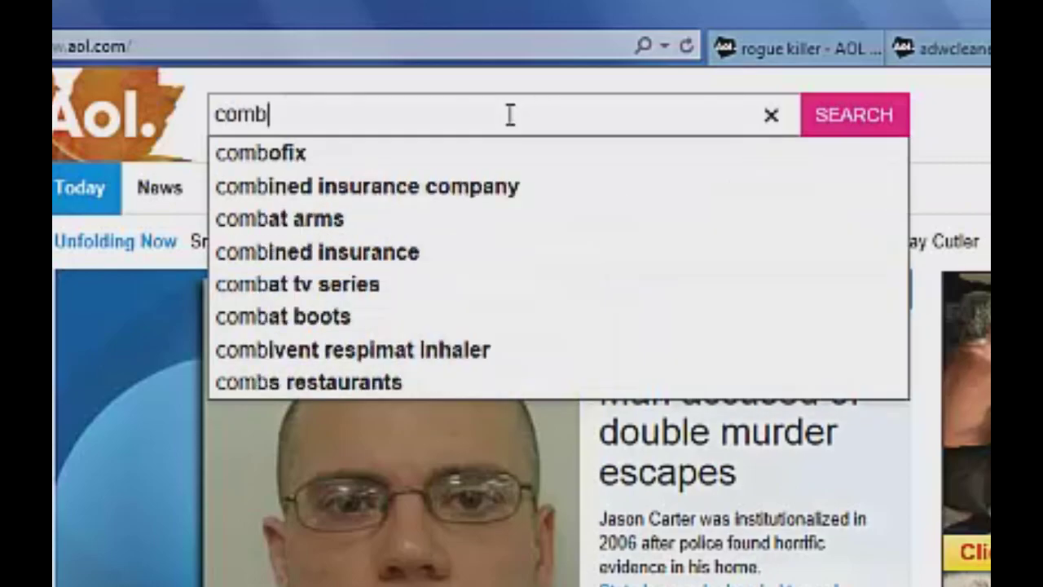
{"action": "key", "text": "Down"}
{"action": "key", "text": "Return"}
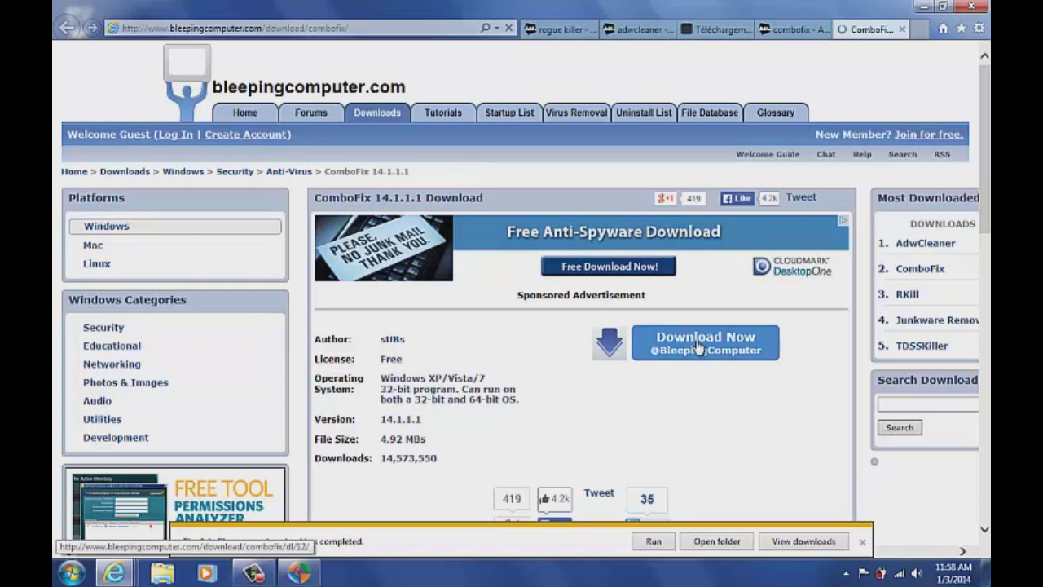
Start the ComboFix 14.1.1.1 download from BleepingComputer, ignoring the sponsored download.
{"action": "scroll", "coordinate": [697, 347], "scroll_direction": "down", "scroll_amount": 4}
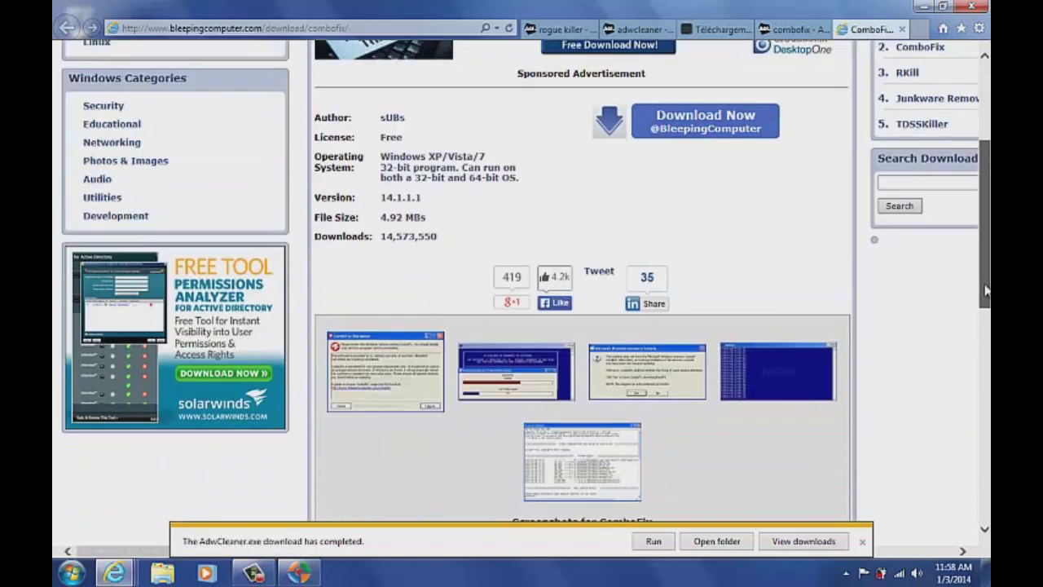
{"action": "scroll", "coordinate": [698, 347], "scroll_direction": "up", "scroll_amount": 3}
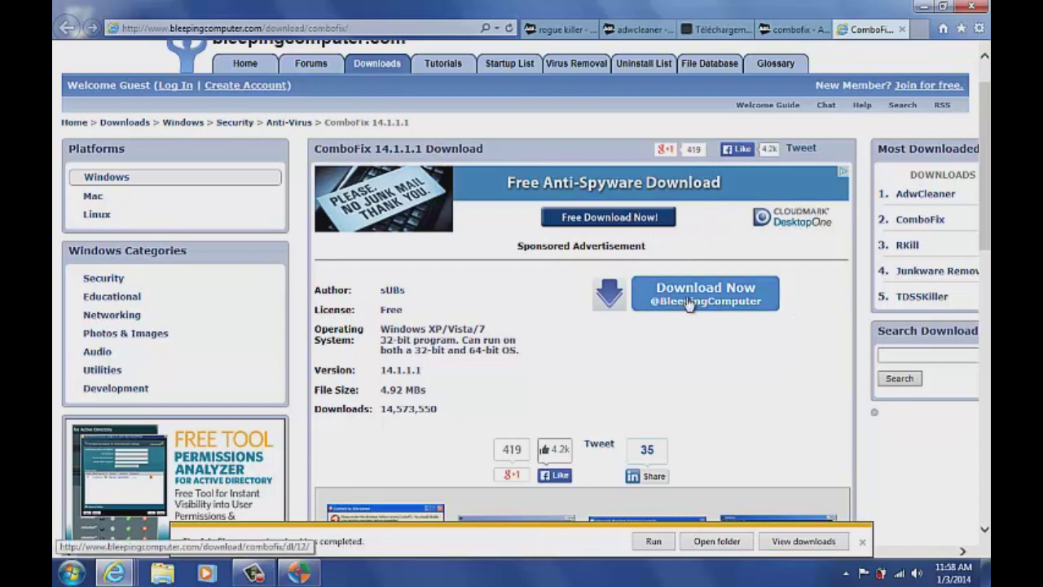
{"action": "left_click", "coordinate": [689, 303]}
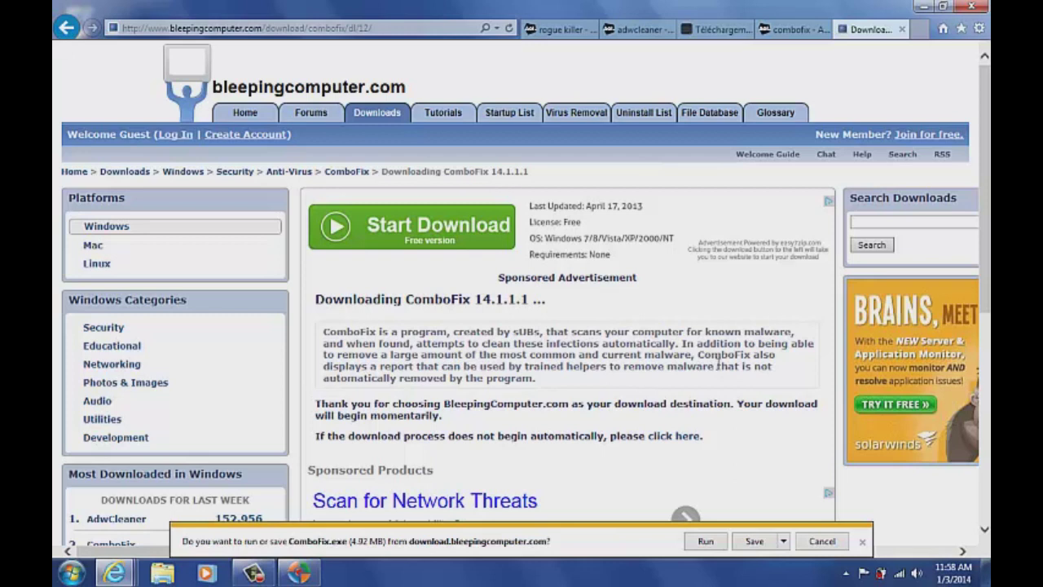
Try to save ComboFix.exe, granting administrator permission to copy it, and dismiss the McAfee alert.
{"action": "left_click", "coordinate": [783, 541]}
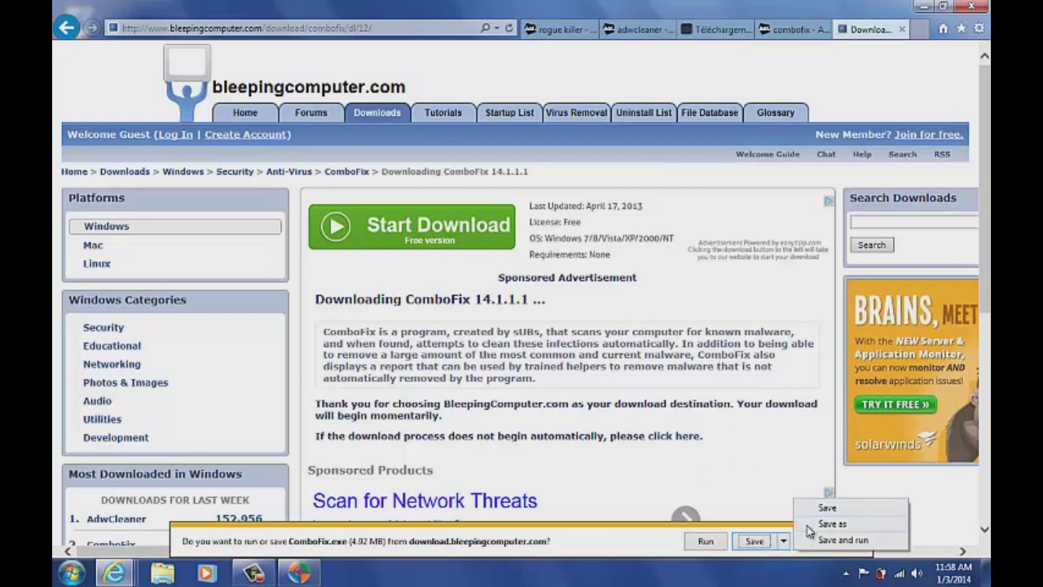
{"action": "left_click", "coordinate": [808, 528]}
{"action": "left_click", "coordinate": [603, 423]}
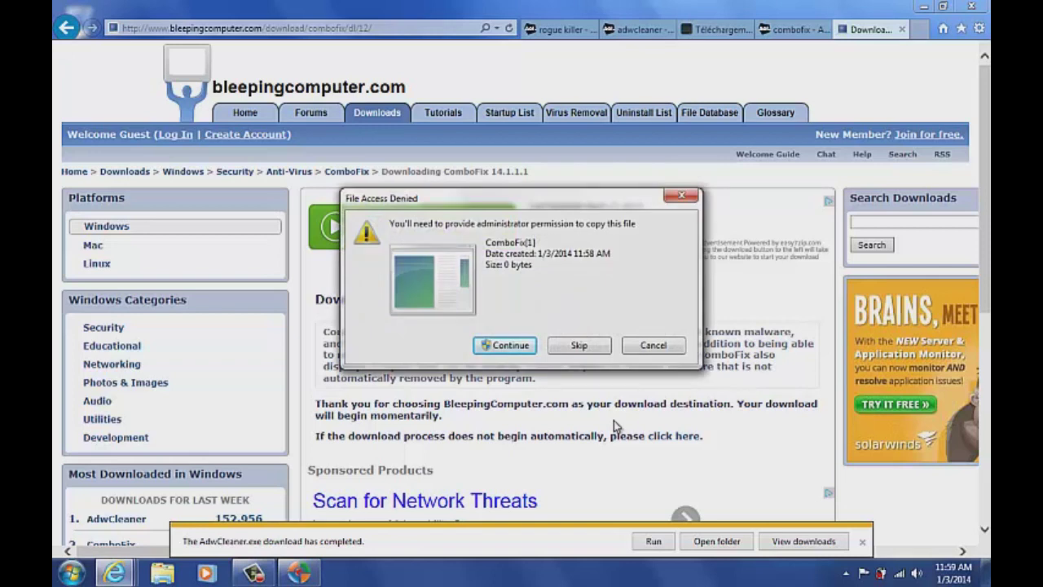
{"action": "left_click", "coordinate": [513, 346]}
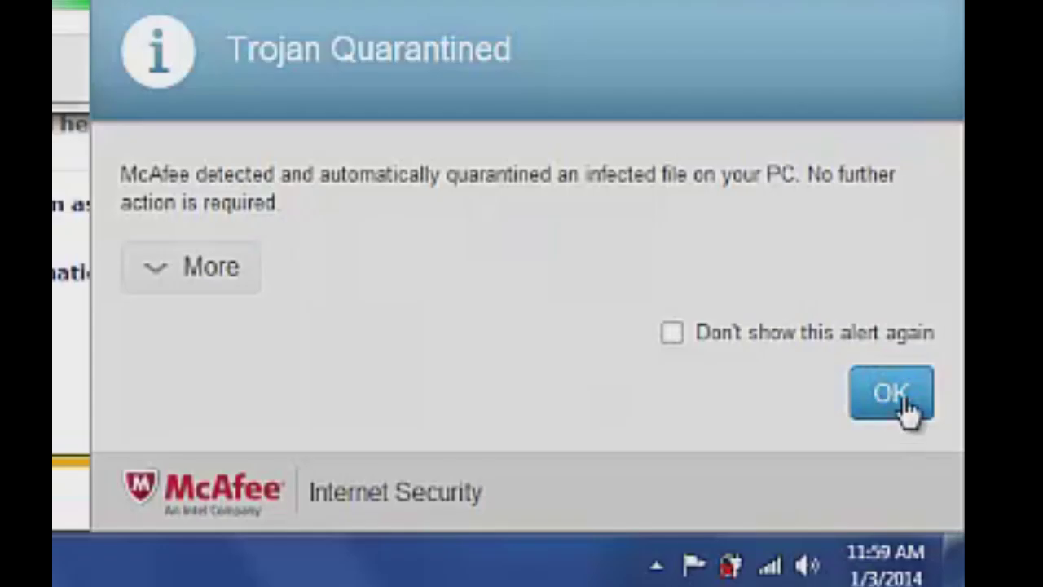
{"action": "left_click", "coordinate": [903, 397]}
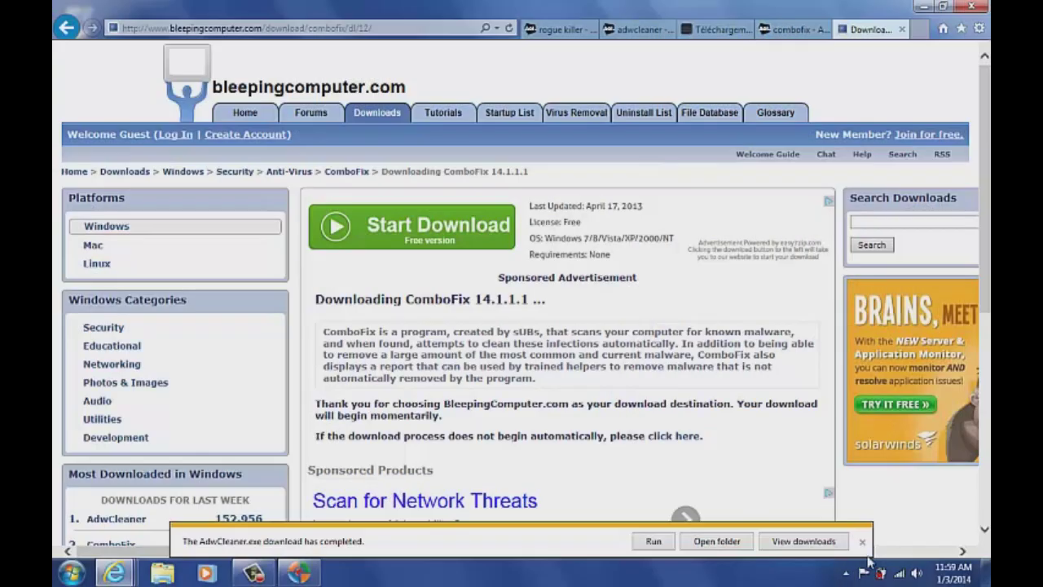
Turn off McAfee Real-Time Scanning, set it to resume "When I restart my PC", and put the McAfee window away.
{"action": "left_click", "coordinate": [846, 573]}
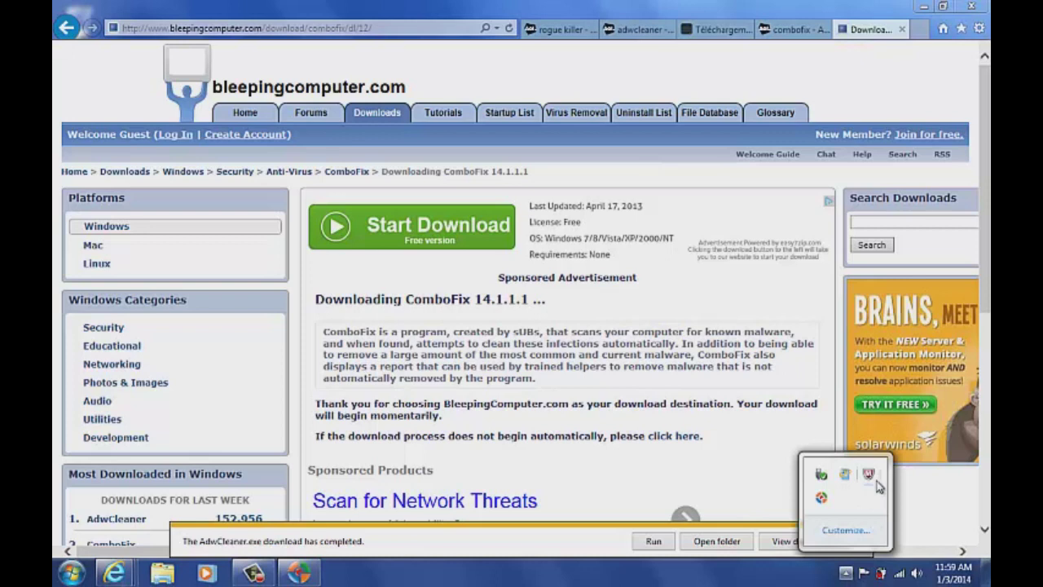
{"action": "right_click", "coordinate": [869, 477]}
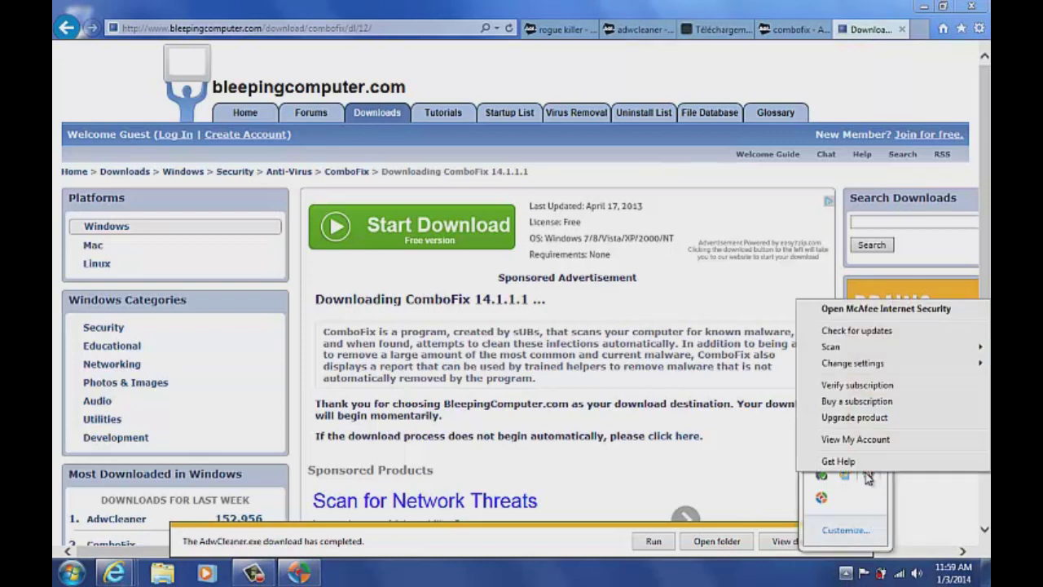
{"action": "mouse_move", "coordinate": [869, 371]}
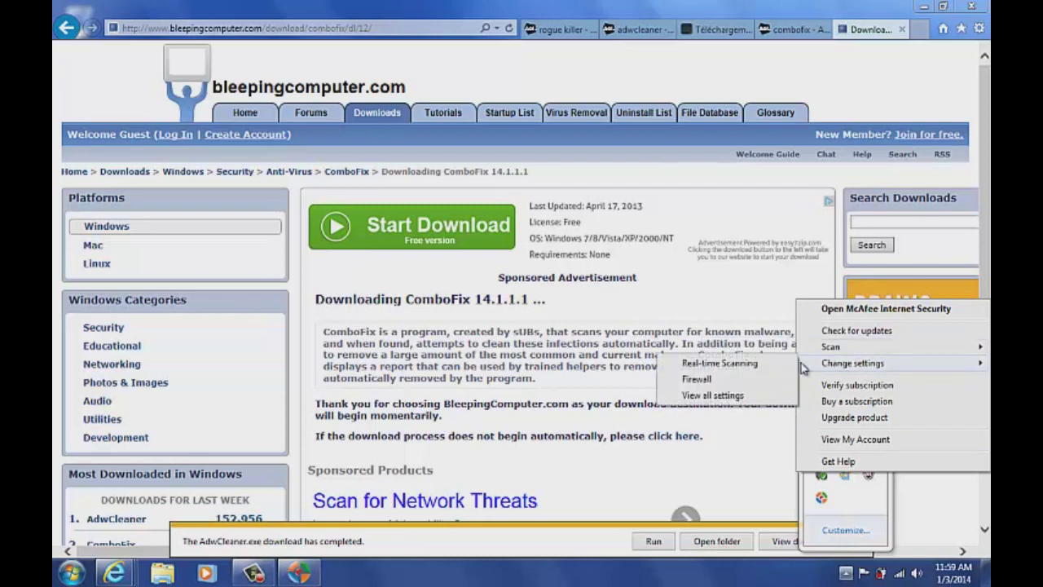
{"action": "left_click", "coordinate": [764, 366]}
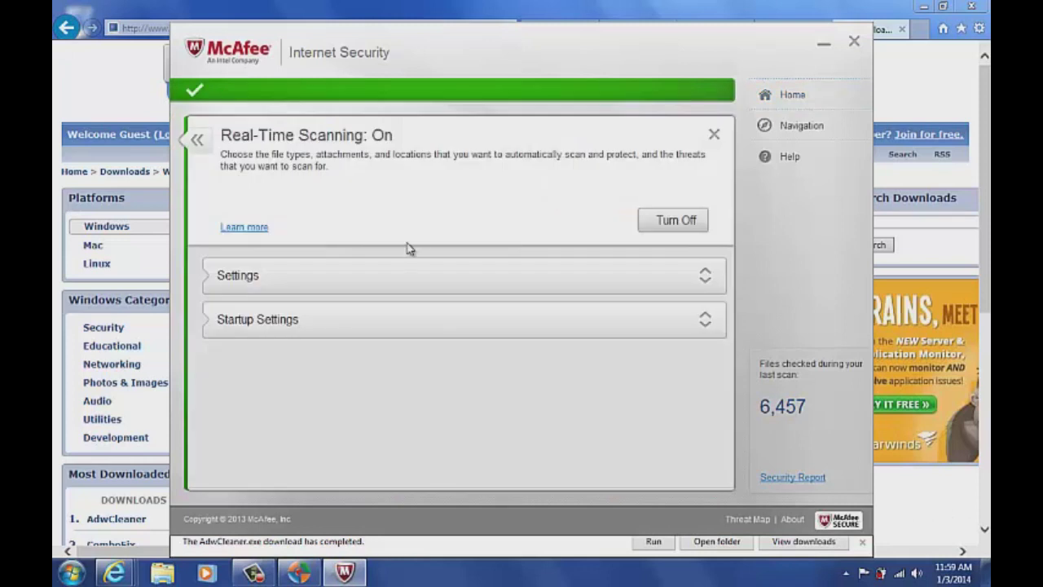
{"action": "left_click", "coordinate": [673, 221]}
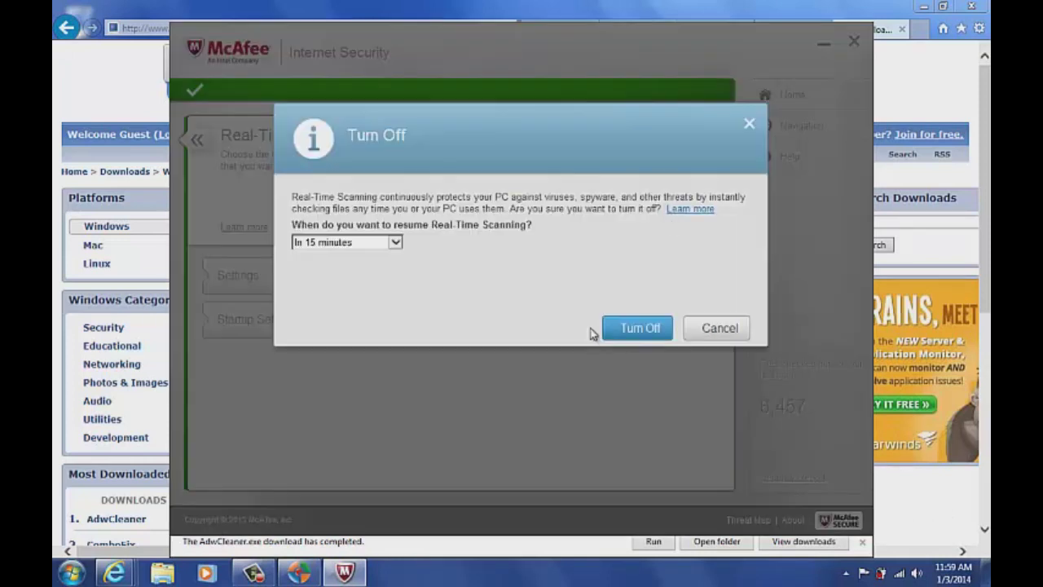
{"action": "left_click", "coordinate": [396, 243]}
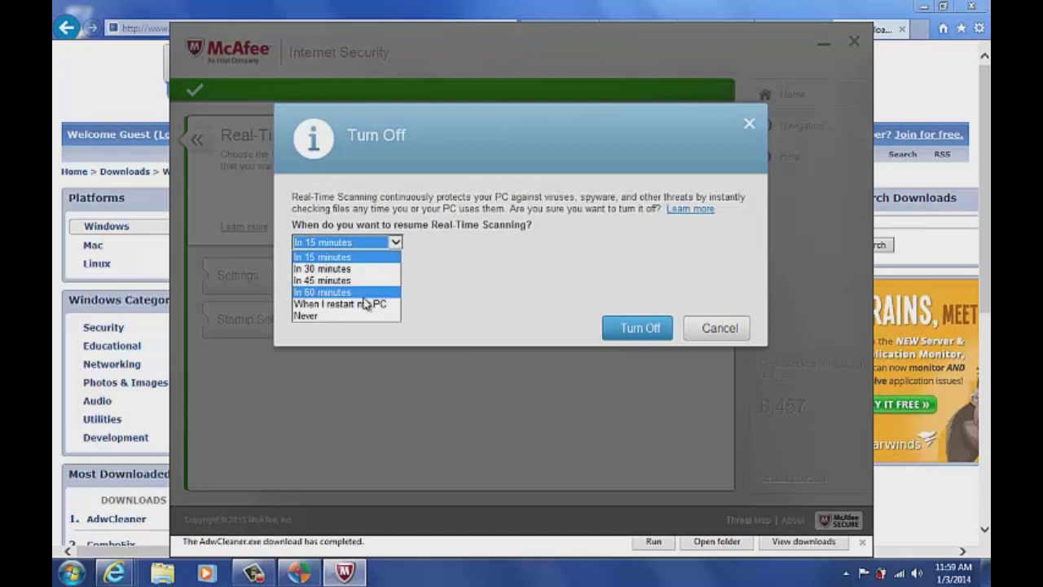
{"action": "left_click", "coordinate": [364, 303]}
{"action": "left_click", "coordinate": [615, 333]}
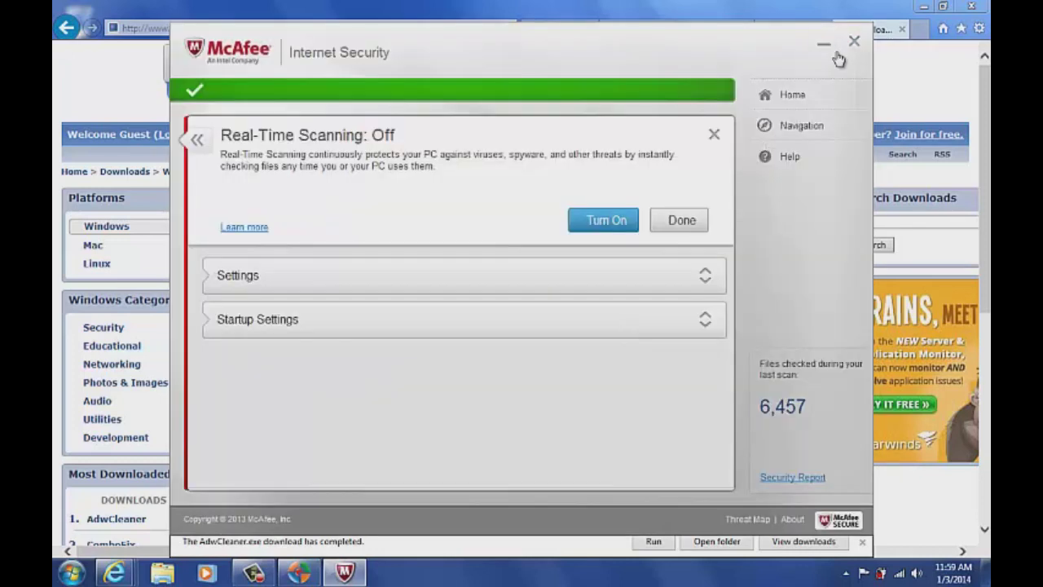
{"action": "left_click", "coordinate": [821, 6]}
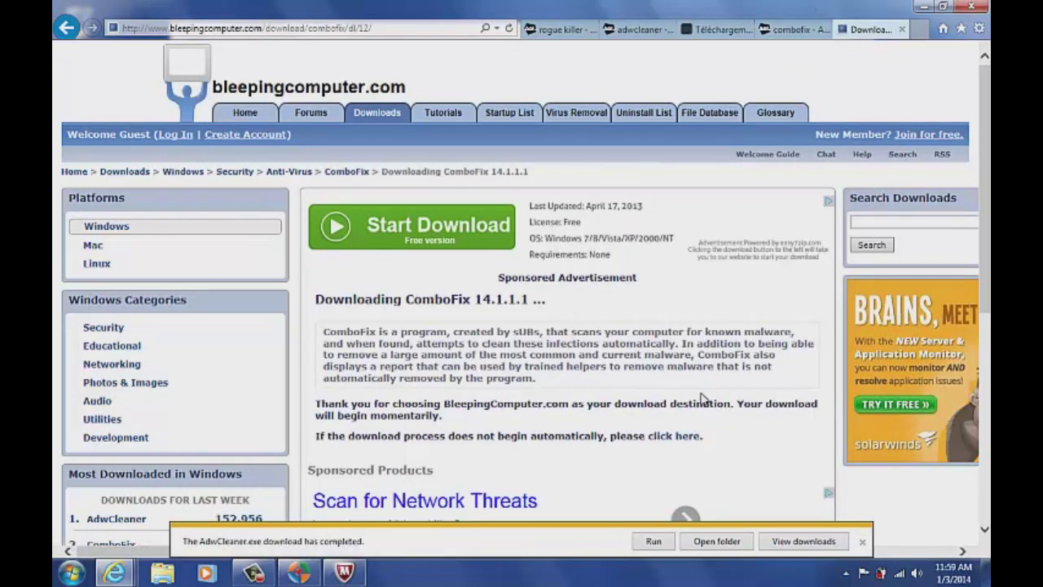
Restart the ComboFix download manually and save ComboFix.exe to the Desktop.
{"action": "left_click", "coordinate": [675, 438]}
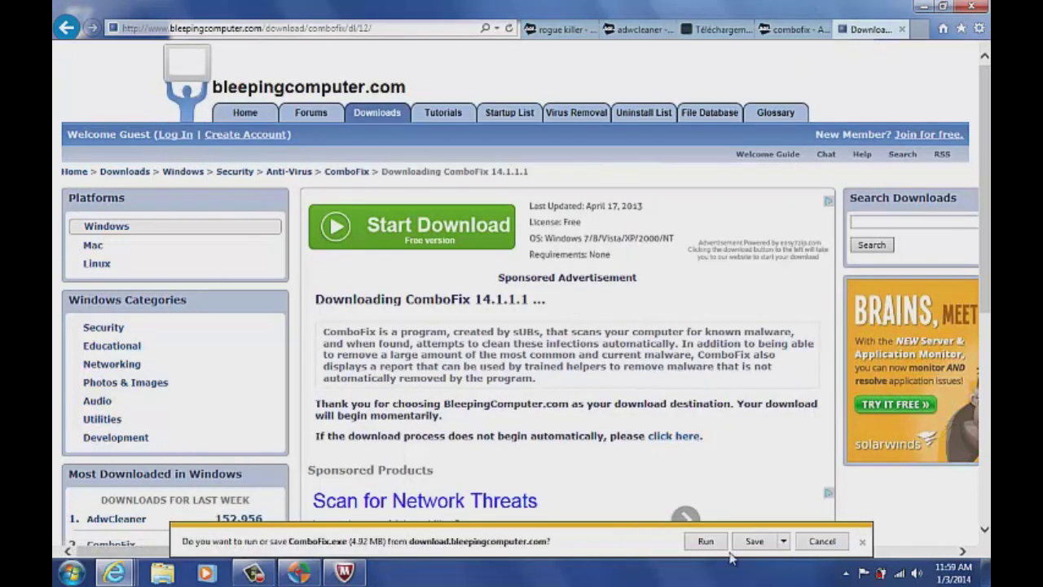
{"action": "left_click", "coordinate": [784, 541]}
{"action": "left_click", "coordinate": [831, 524]}
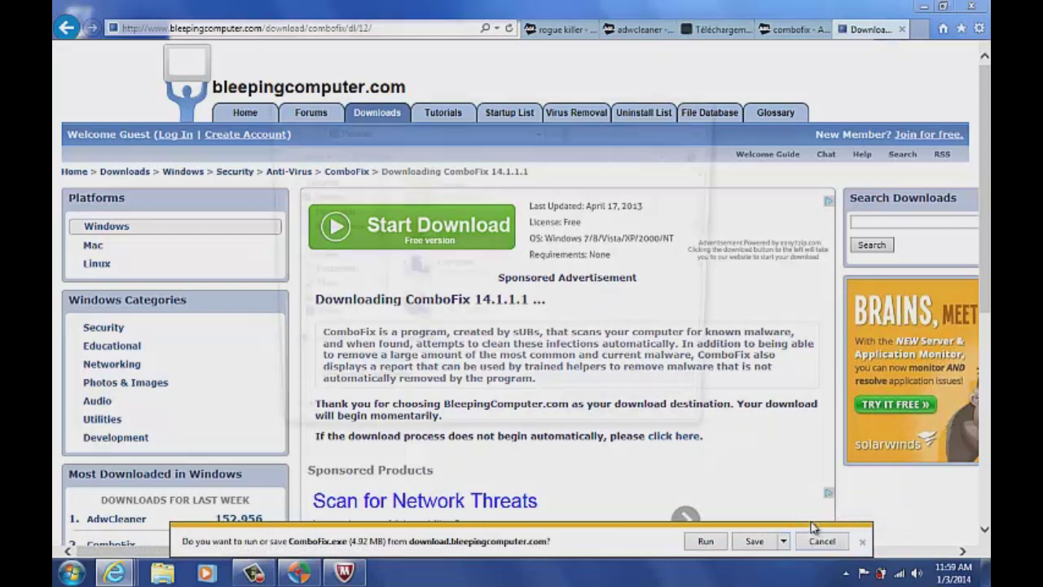
{"action": "left_click", "coordinate": [602, 423]}
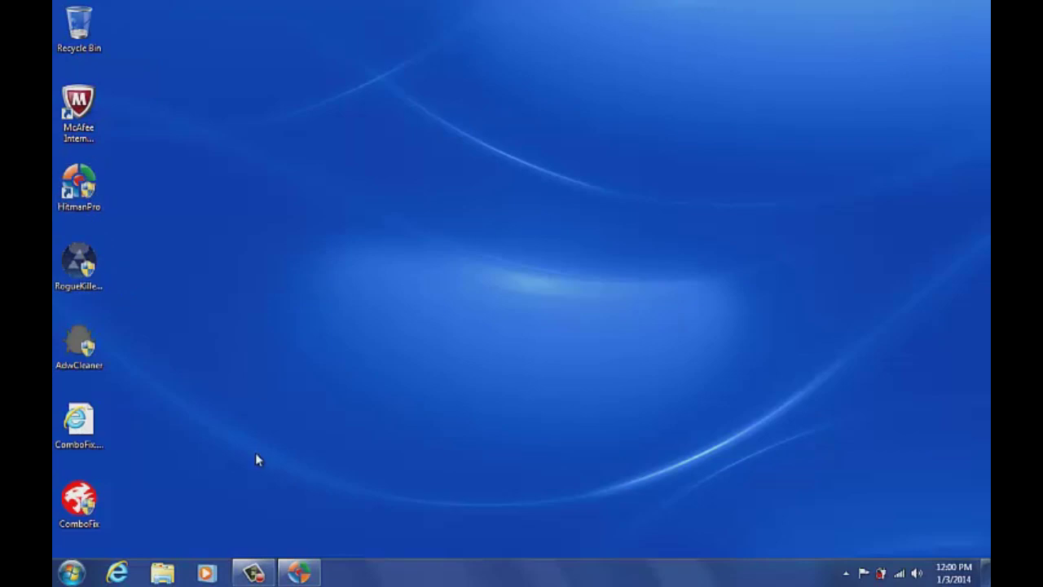
Reopen HitmanPro, review the scan results to the end of the list and set the action for all items to Delete.
{"action": "left_click", "coordinate": [298, 573]}
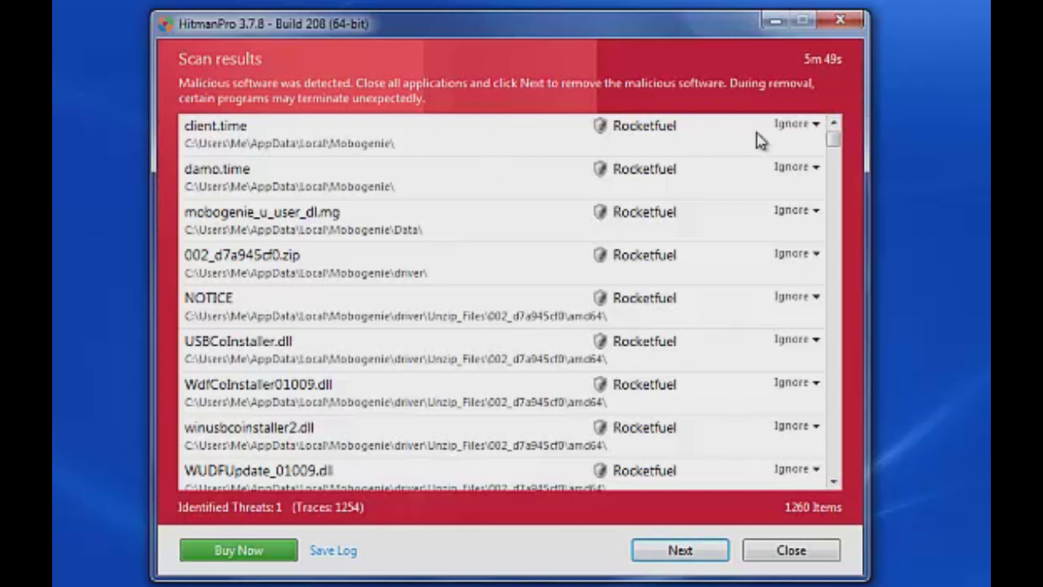
{"action": "left_click_drag", "start_coordinate": [837, 145], "coordinate": [835, 395]}
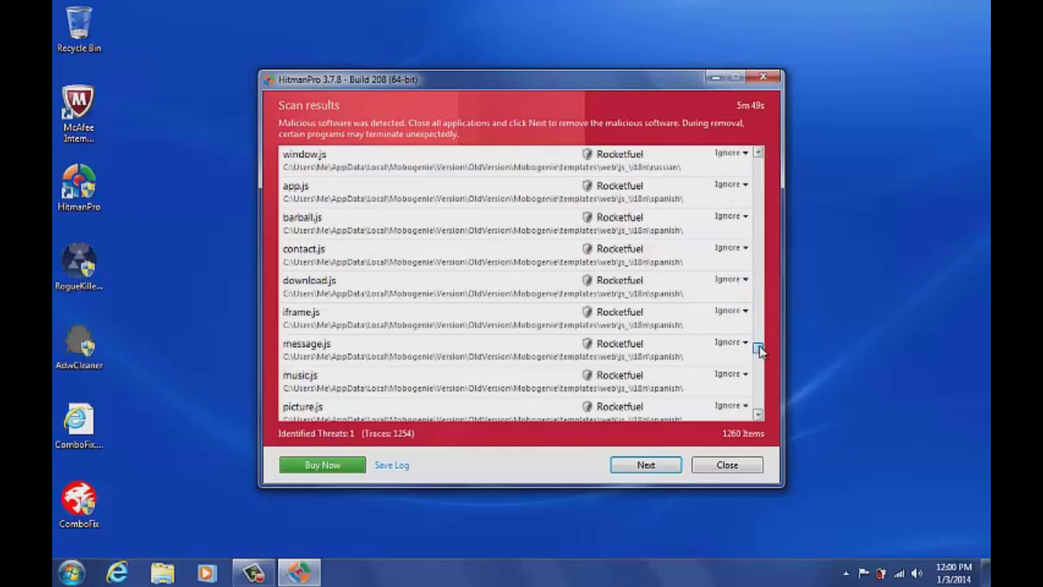
{"action": "left_click_drag", "start_coordinate": [760, 349], "coordinate": [766, 413]}
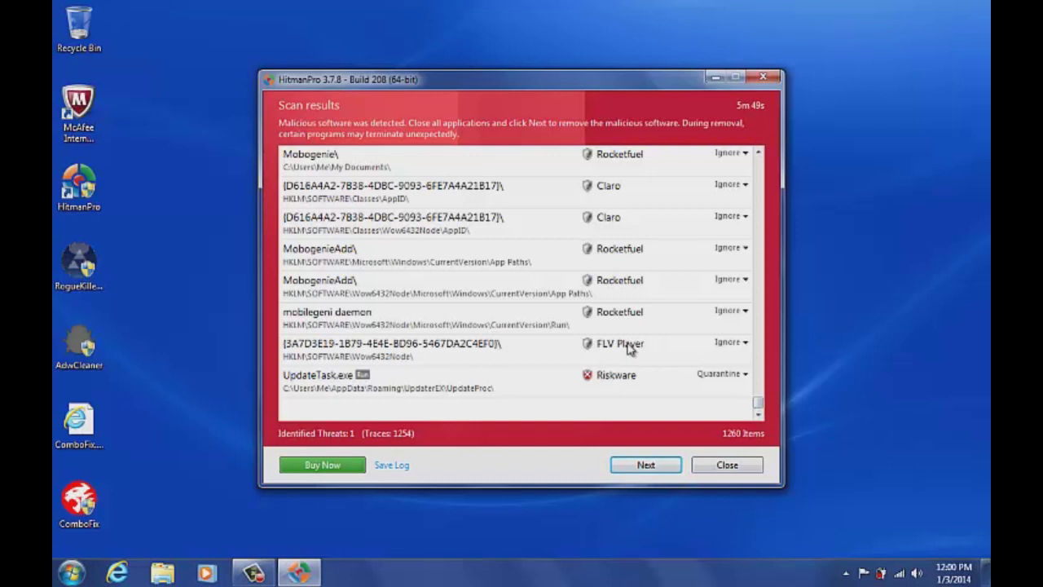
{"action": "left_click", "coordinate": [739, 347]}
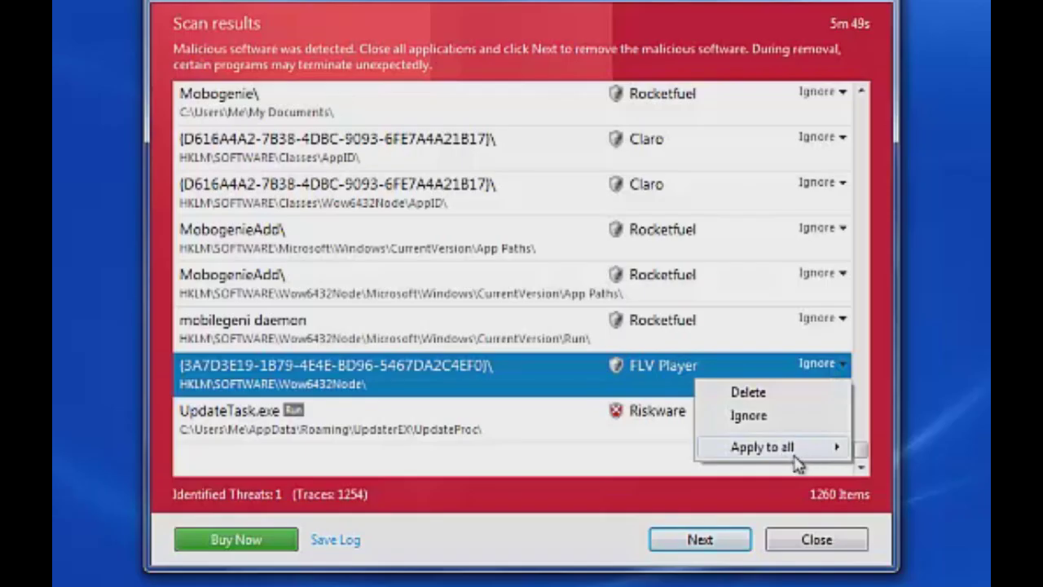
{"action": "mouse_move", "coordinate": [790, 463]}
{"action": "left_click", "coordinate": [896, 479]}
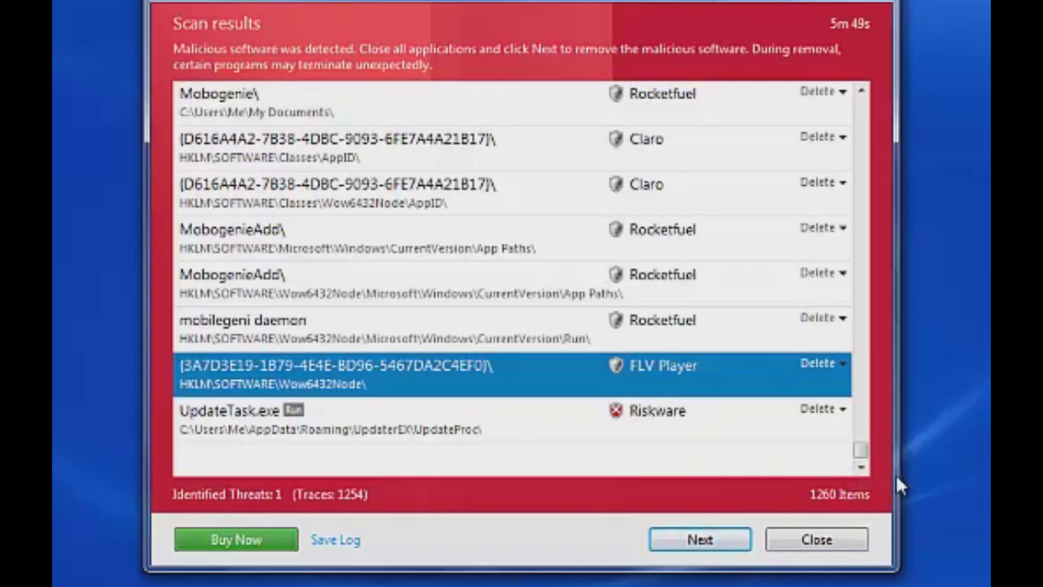
Remove the detected items with HitmanPro, activating the free thirty-day license with an e-mail address, and continue past the removal results.
{"action": "left_click", "coordinate": [713, 549]}
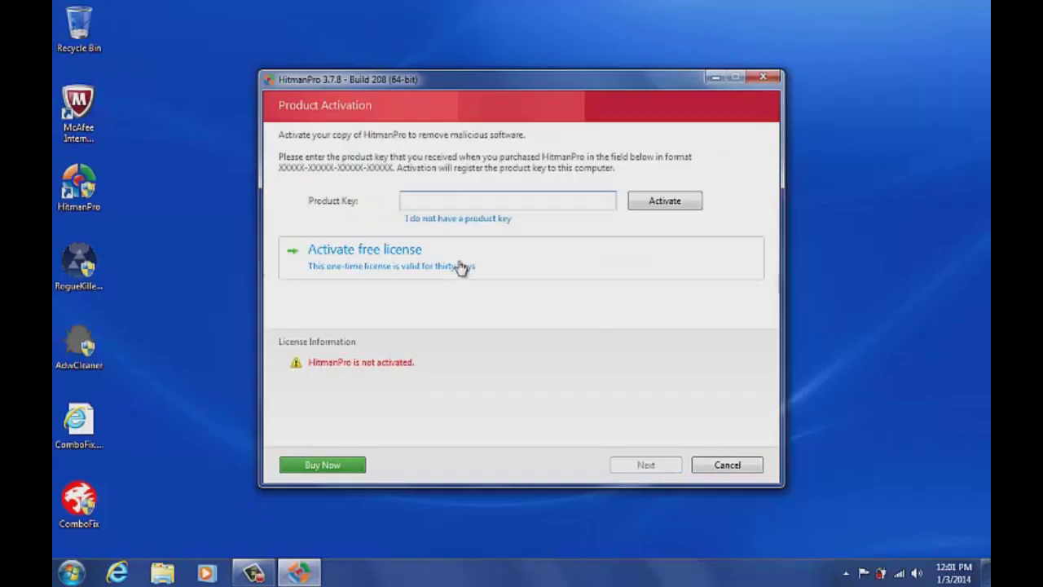
{"action": "left_click", "coordinate": [397, 254]}
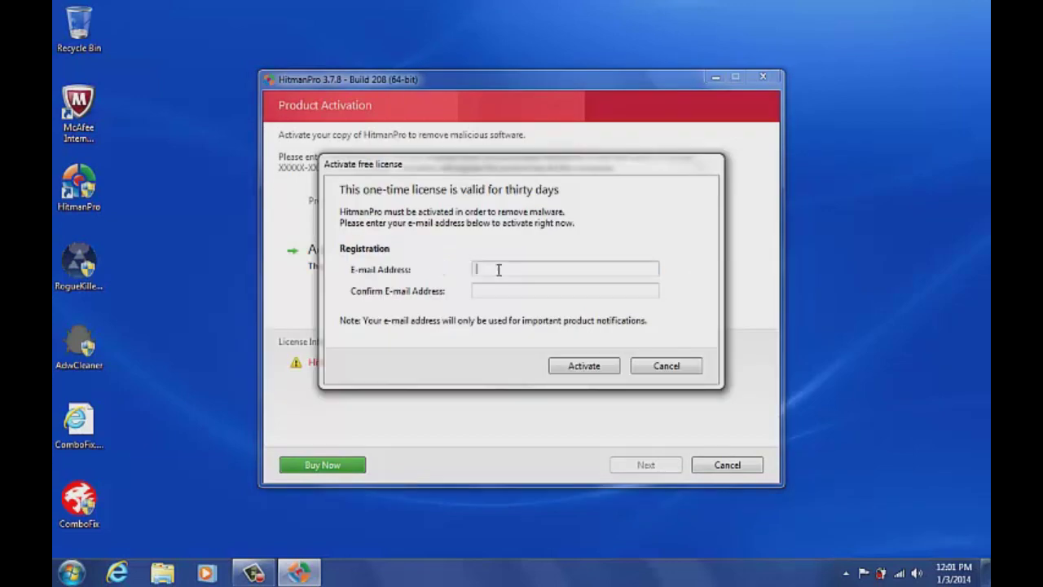
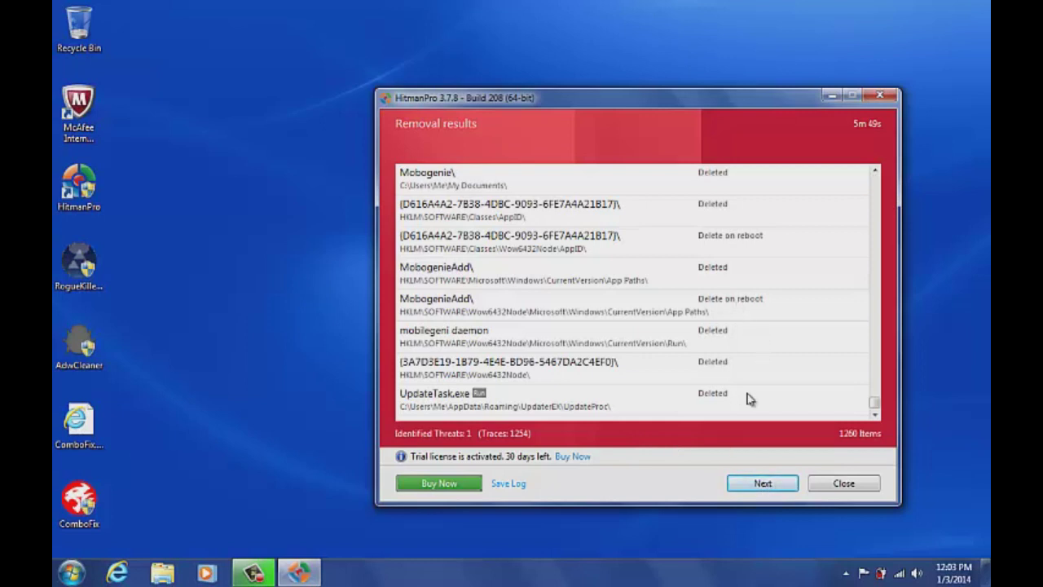
{"action": "left_click", "coordinate": [780, 487]}
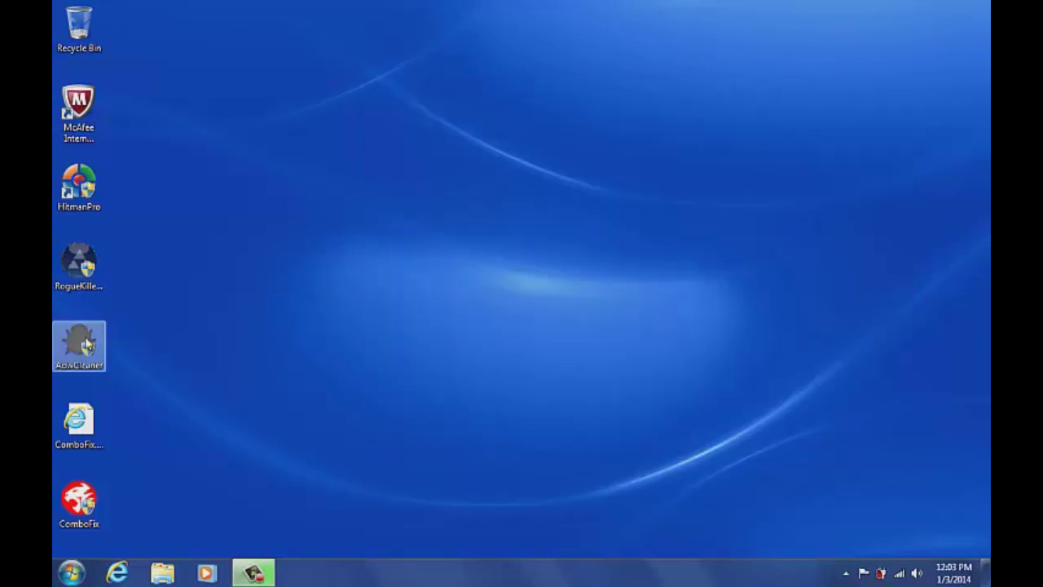
Scan with AdwCleaner and review the folder, file, shortcut, registry and Internet Explorer results, keeping the current color scheme without further prompts.
{"action": "double_click", "coordinate": [83, 335]}
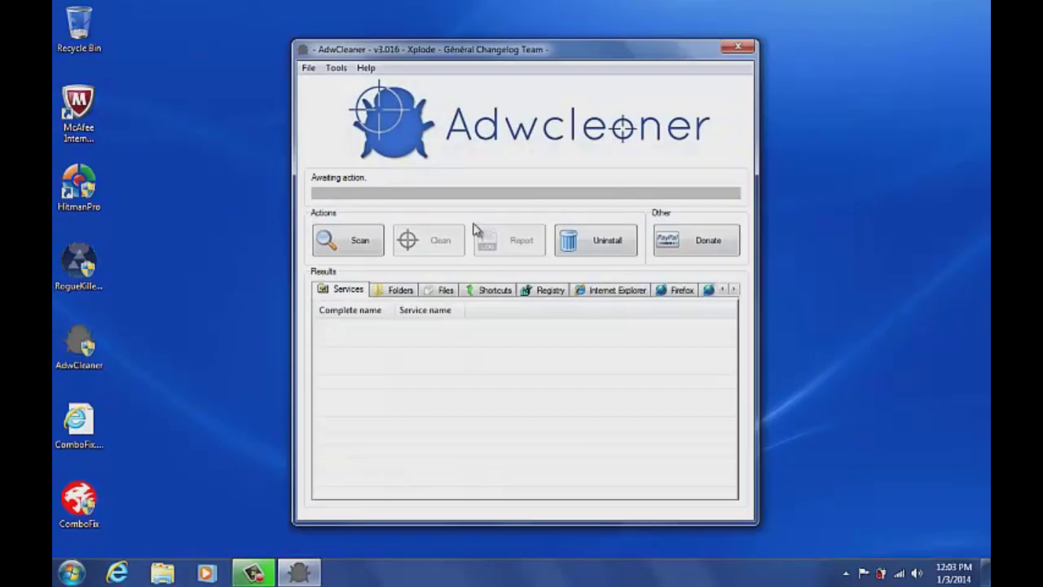
{"action": "left_click", "coordinate": [364, 256]}
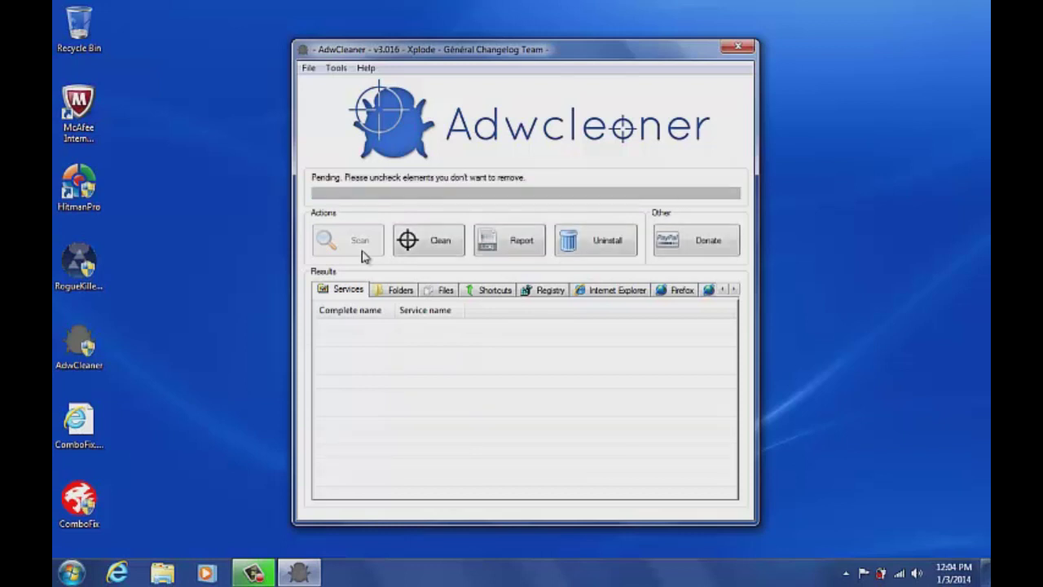
{"action": "left_click", "coordinate": [401, 291]}
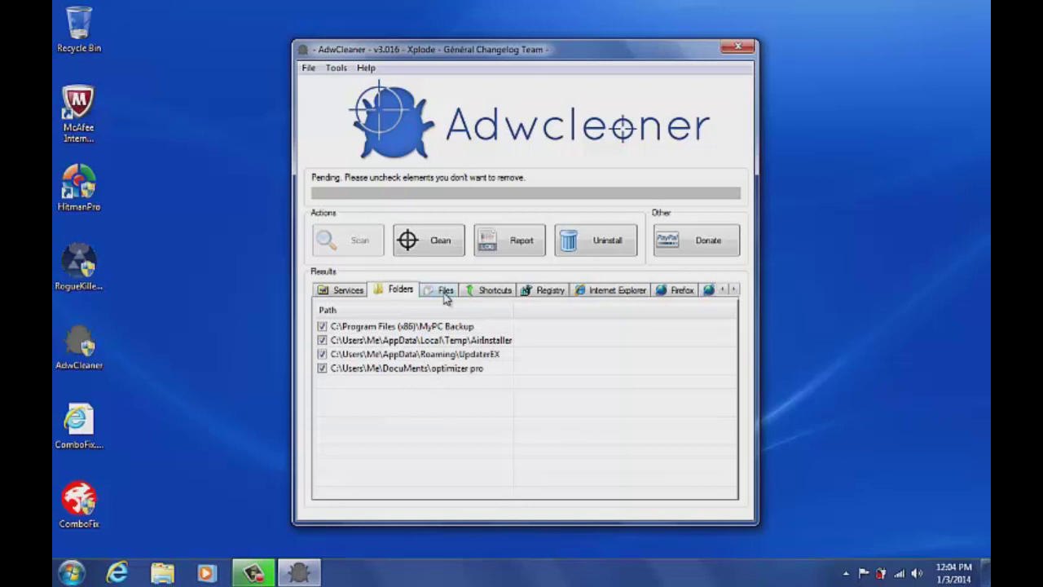
{"action": "left_click", "coordinate": [323, 327]}
{"action": "left_click", "coordinate": [436, 293]}
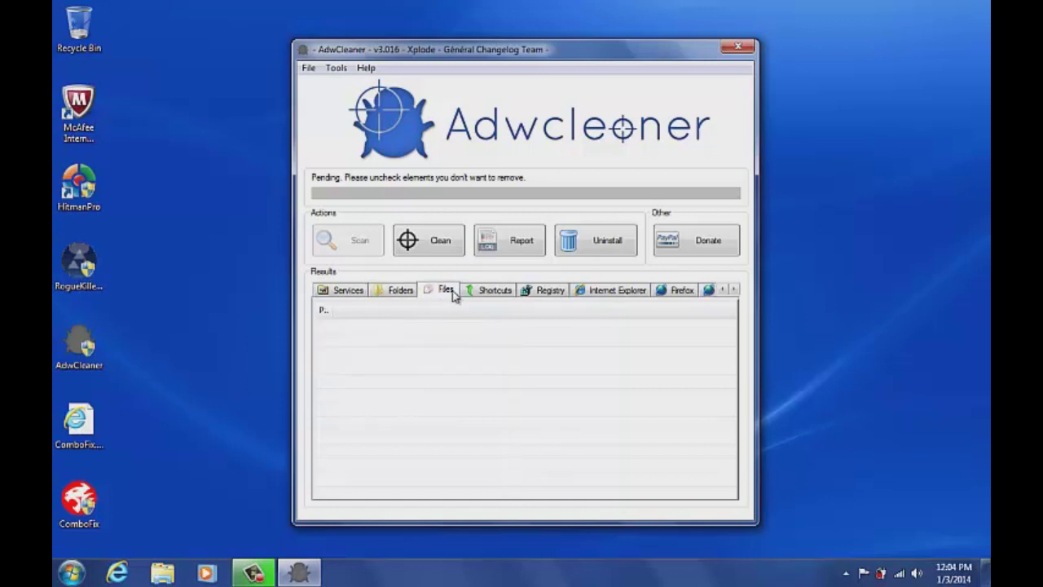
{"action": "left_click", "coordinate": [492, 295]}
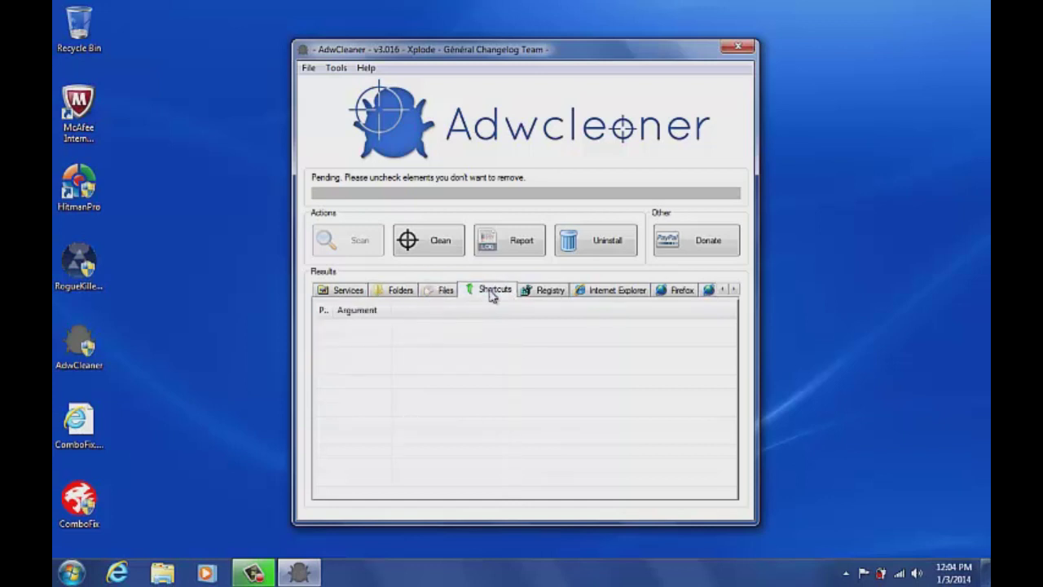
{"action": "left_click", "coordinate": [544, 292]}
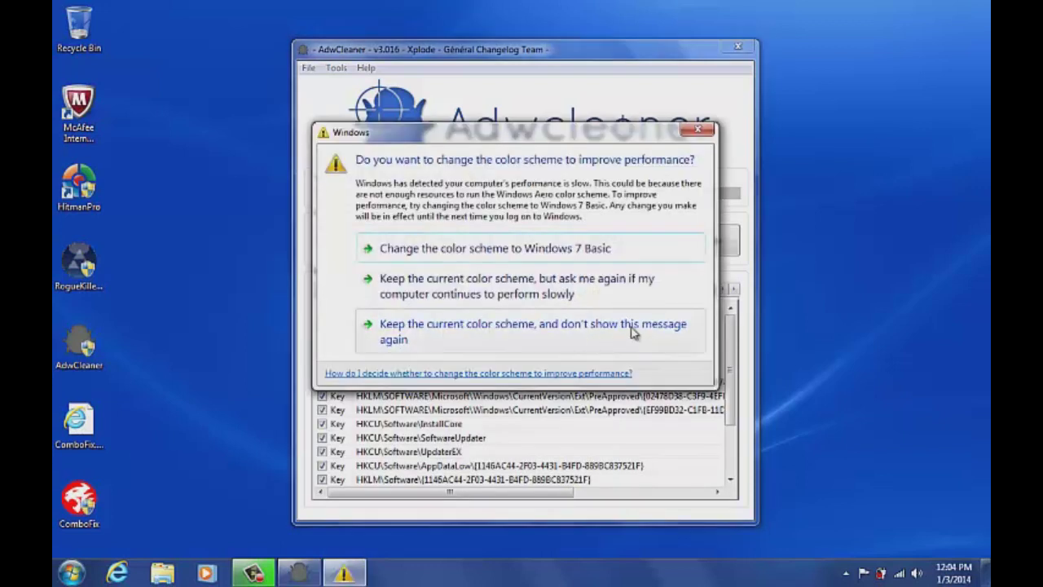
{"action": "left_click", "coordinate": [617, 337]}
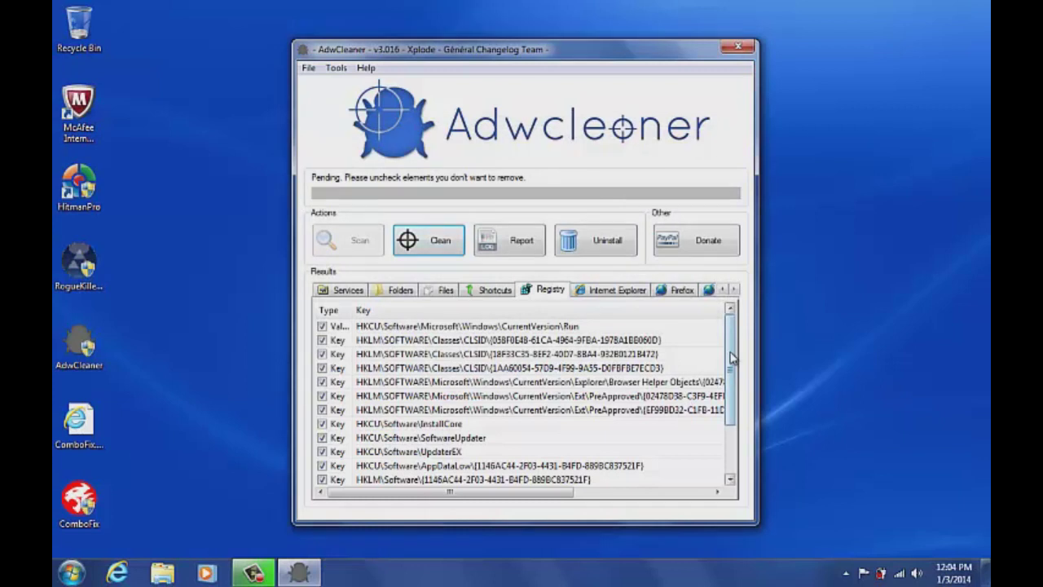
{"action": "left_click_drag", "start_coordinate": [732, 357], "coordinate": [667, 322]}
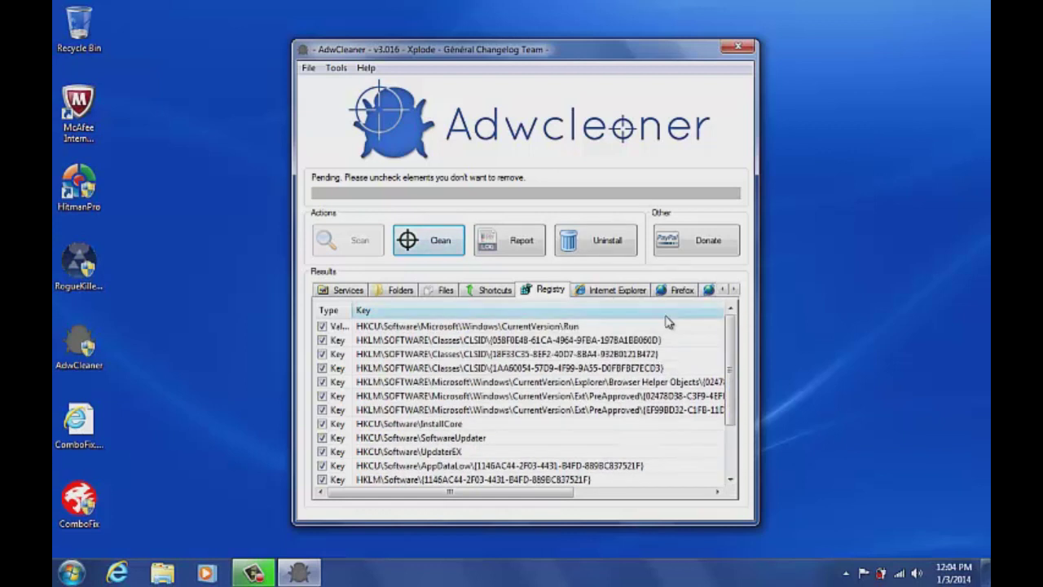
{"action": "left_click", "coordinate": [623, 291]}
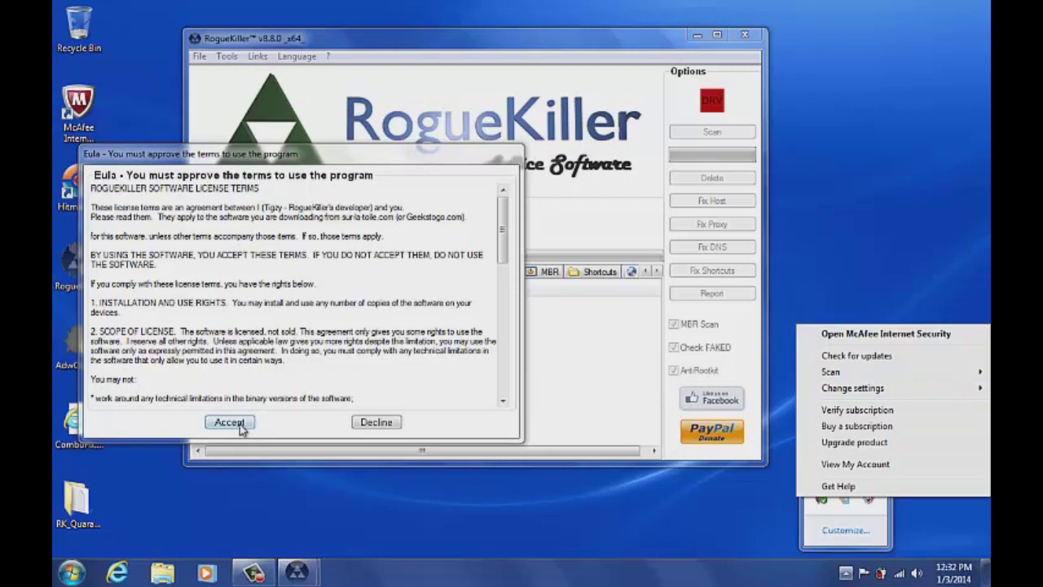
Accept the RogueKiller license terms, run a scan and maximize the results window.
{"action": "left_click", "coordinate": [241, 430]}
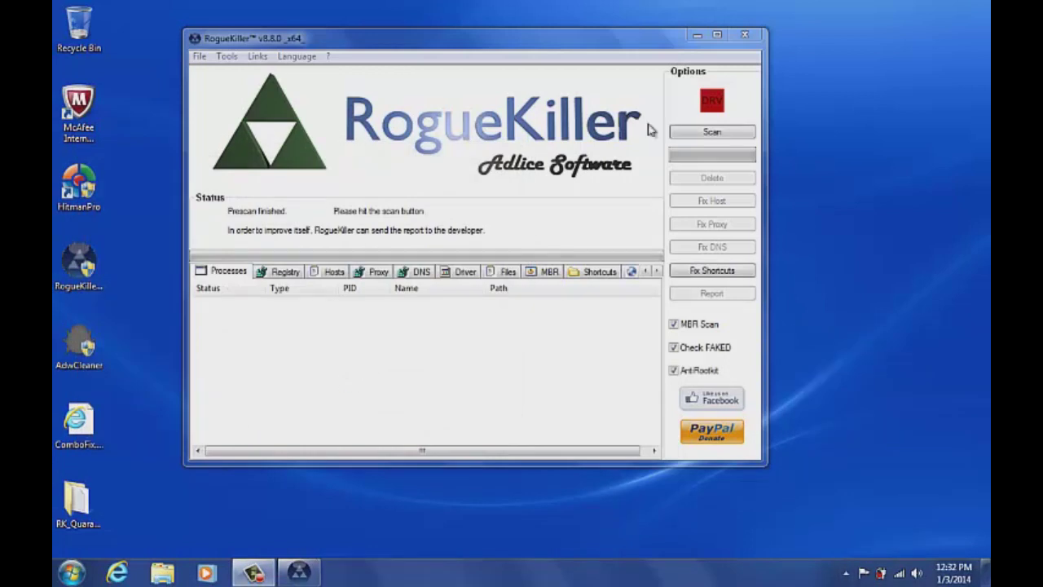
{"action": "left_click", "coordinate": [713, 133]}
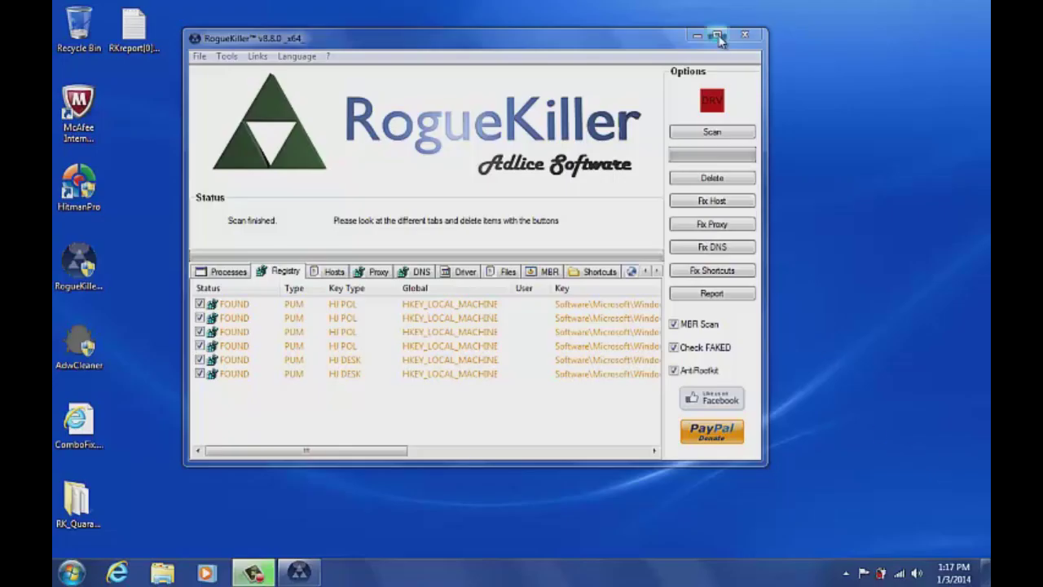
{"action": "left_click", "coordinate": [717, 36]}
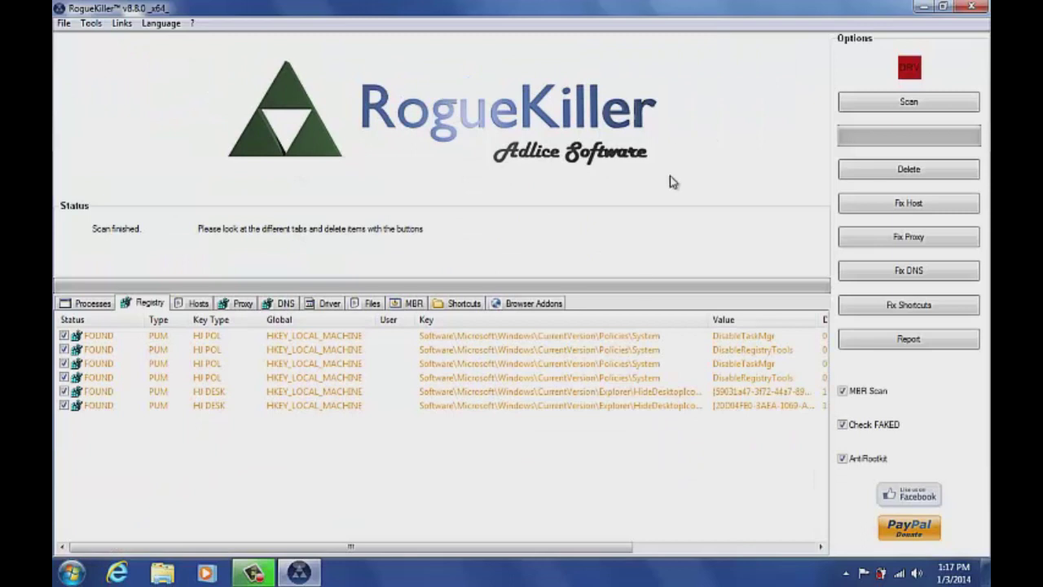
Review the DisableTaskMgr and DisableRegistryTools findings, dismiss the color scheme prompt permanently and delete all checked registry items in RogueKiller.
{"action": "left_click", "coordinate": [719, 336]}
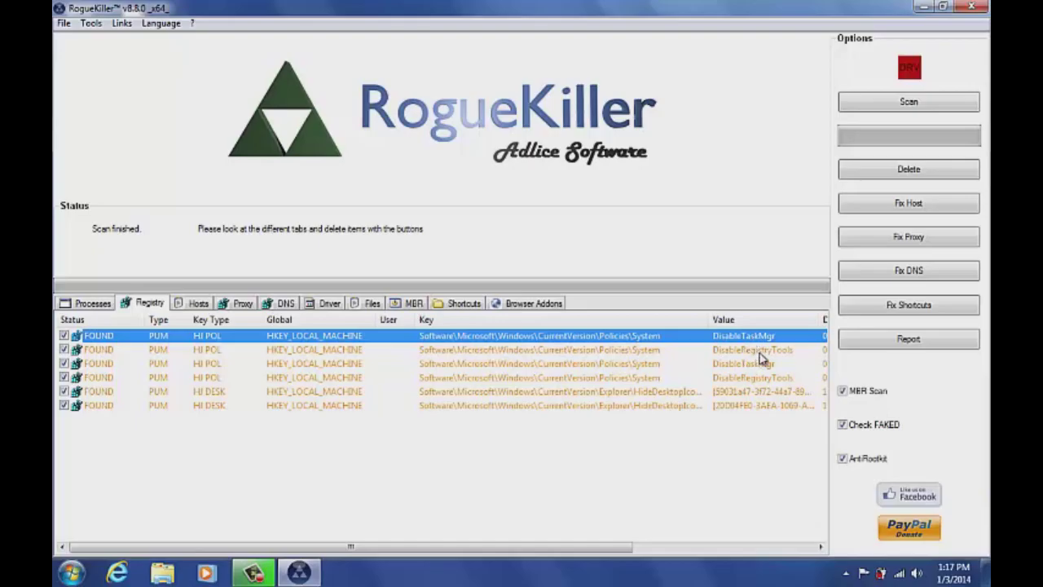
{"action": "left_click", "coordinate": [760, 354]}
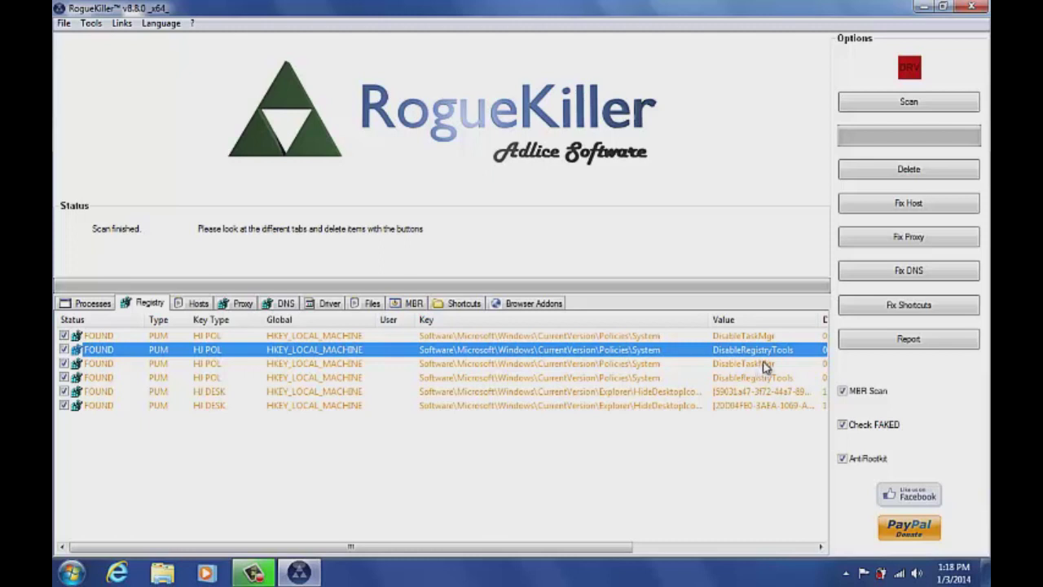
{"action": "left_click", "coordinate": [761, 363]}
{"action": "left_click", "coordinate": [762, 379]}
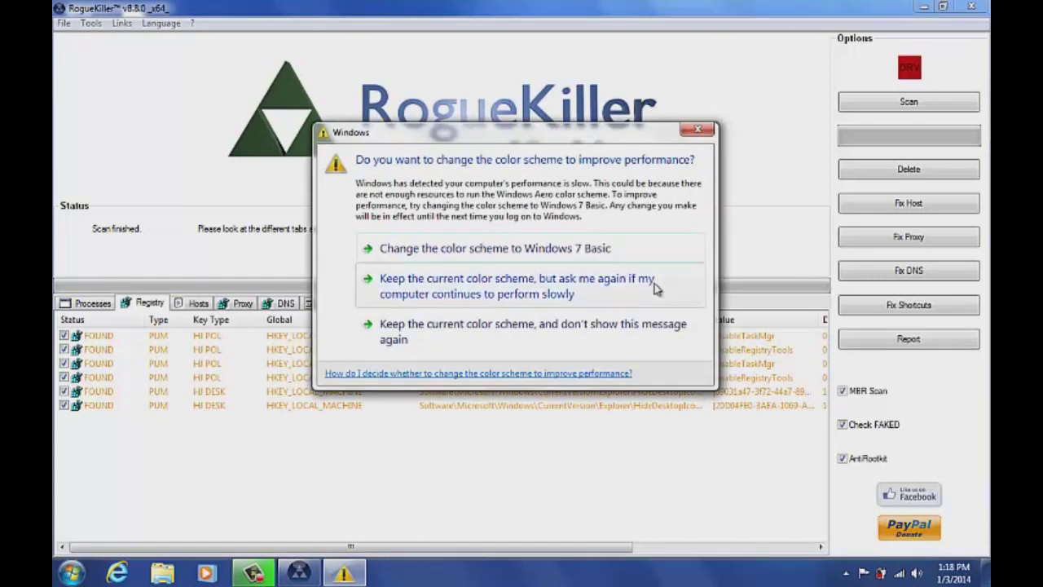
{"action": "left_click", "coordinate": [596, 331]}
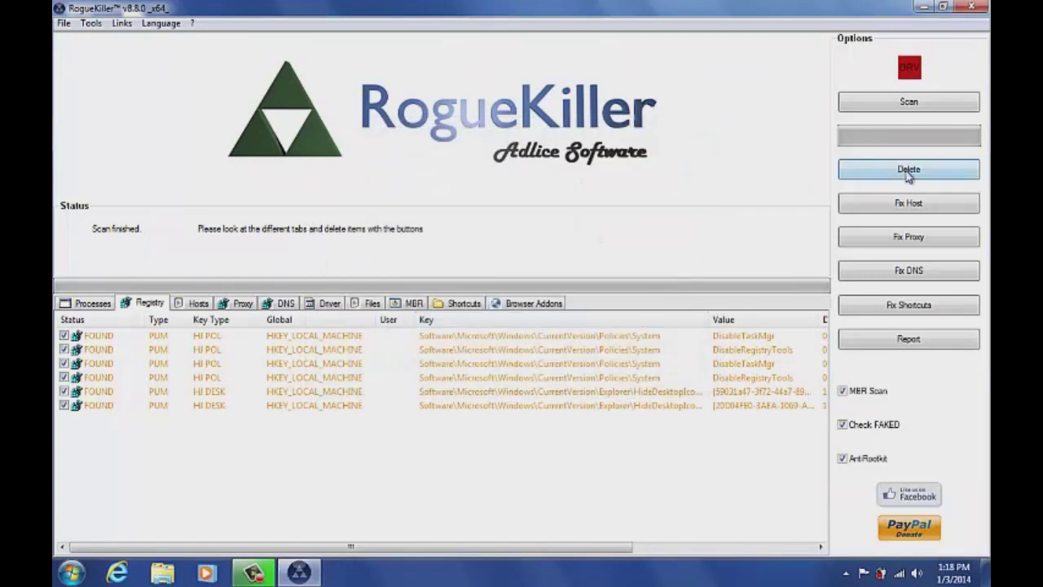
{"action": "left_click", "coordinate": [949, 173]}
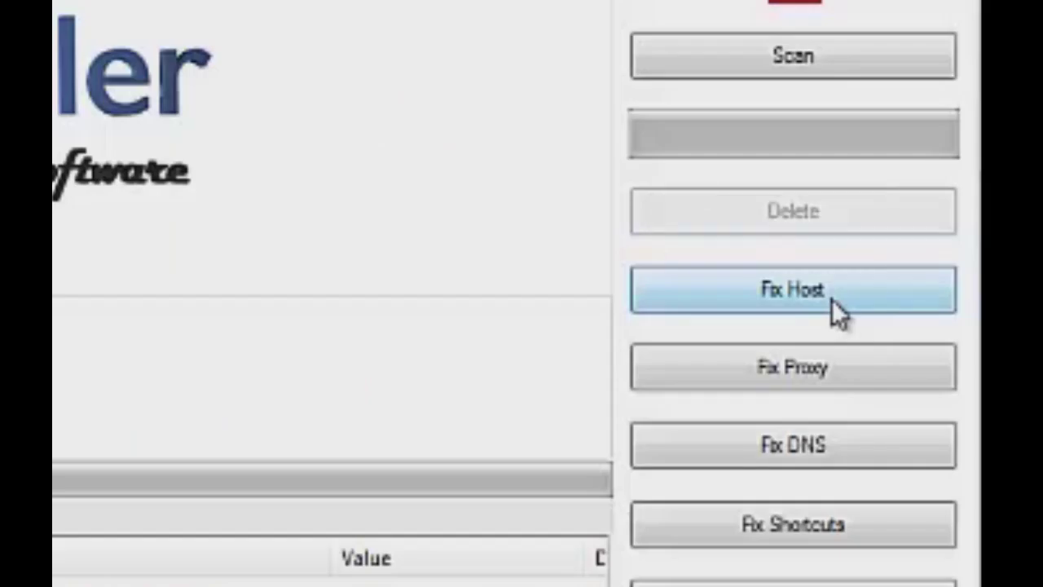
Run the Fix Host, Fix Proxy and Fix DNS repairs in RogueKiller and close the program.
{"action": "left_click", "coordinate": [831, 299]}
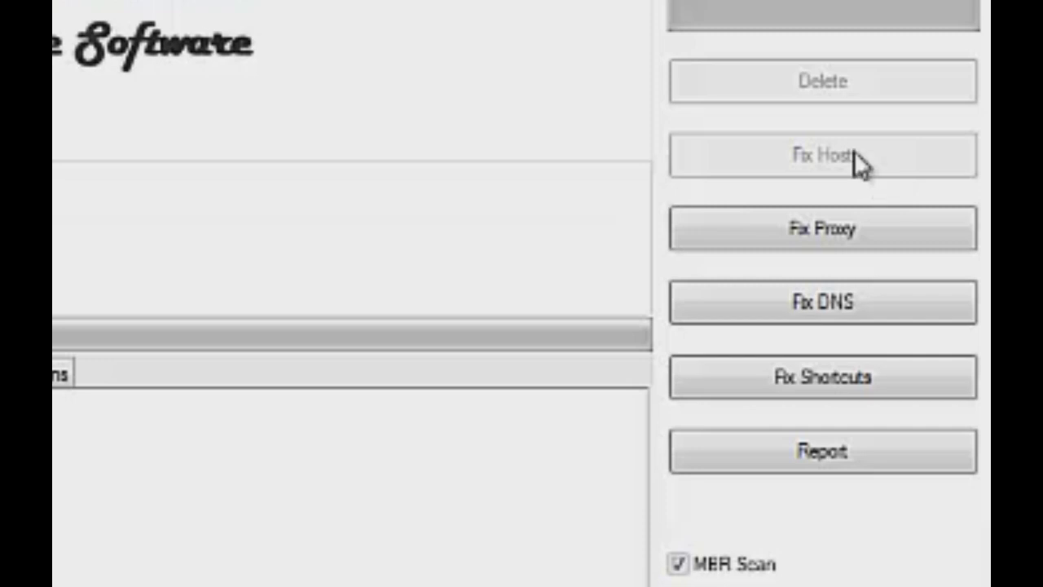
{"action": "left_click", "coordinate": [900, 229]}
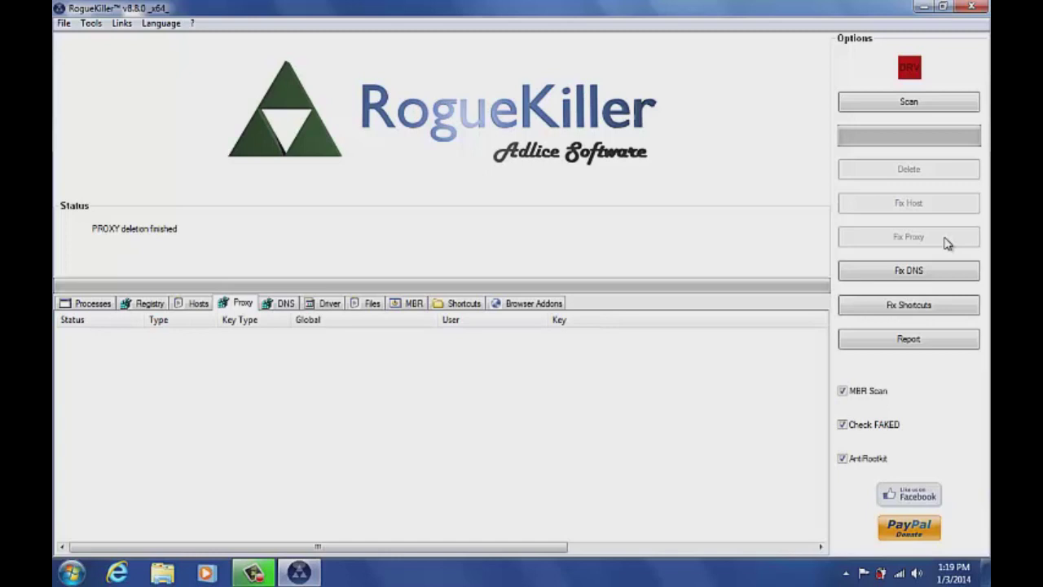
{"action": "left_click", "coordinate": [923, 272]}
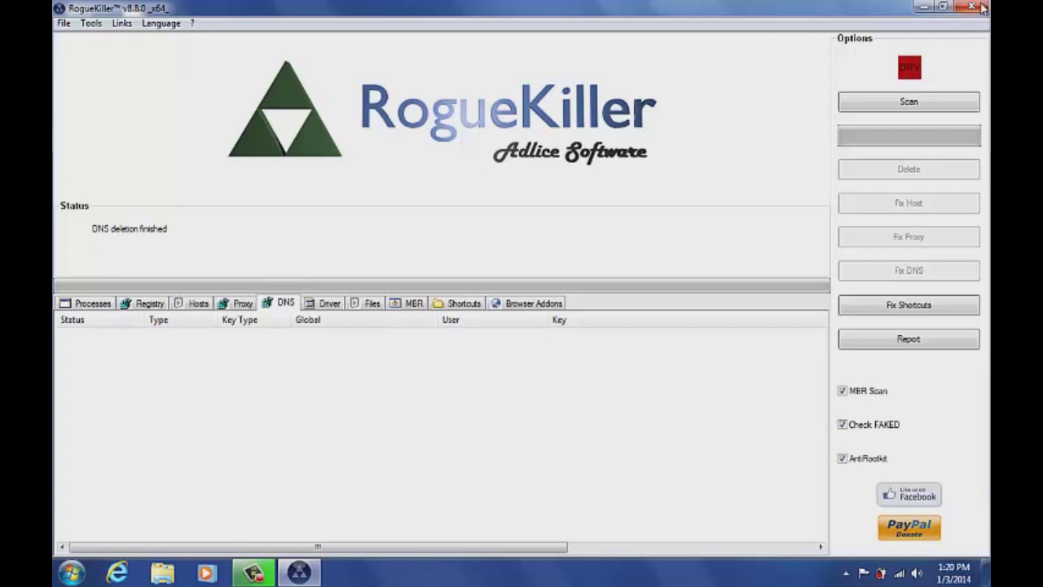
{"action": "left_click", "coordinate": [983, 8]}
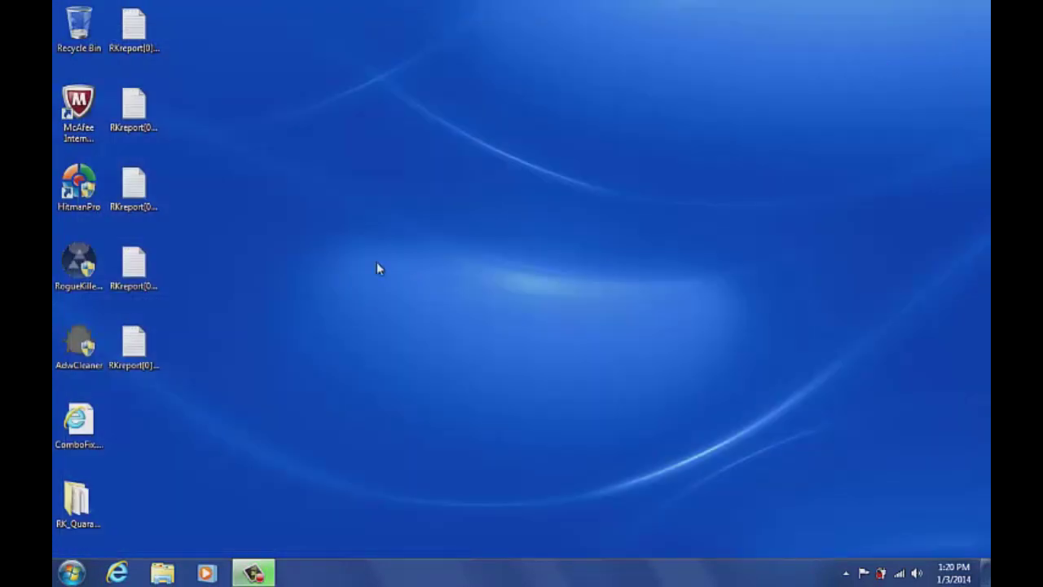
Look through a RogueKiller report from the desktop, close it and move all RKreport files to the Recycle Bin.
{"action": "left_click_drag", "start_coordinate": [166, 388], "coordinate": [142, 31]}
{"action": "double_click", "coordinate": [143, 31]}
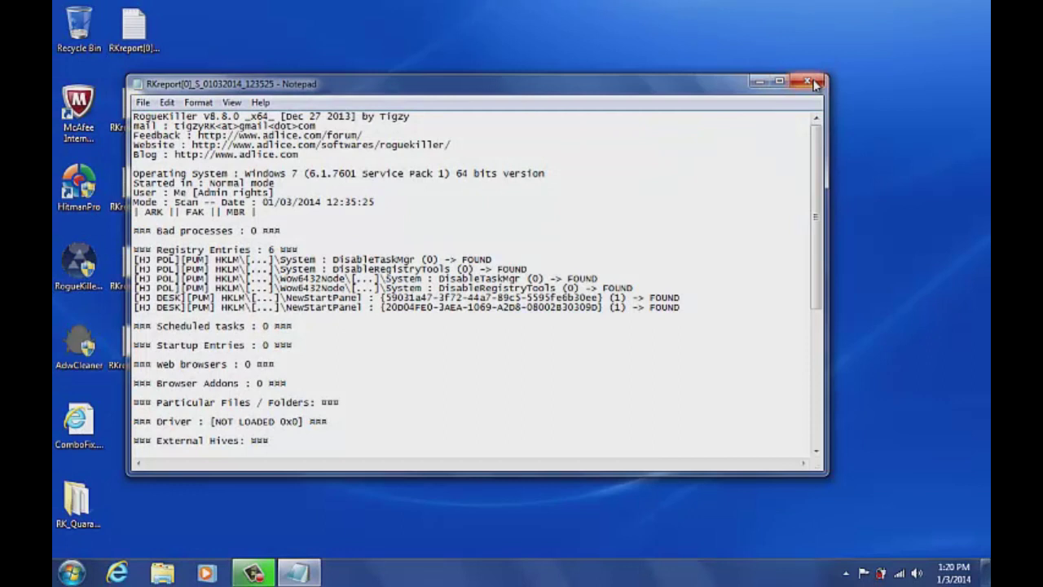
{"action": "left_click", "coordinate": [815, 85]}
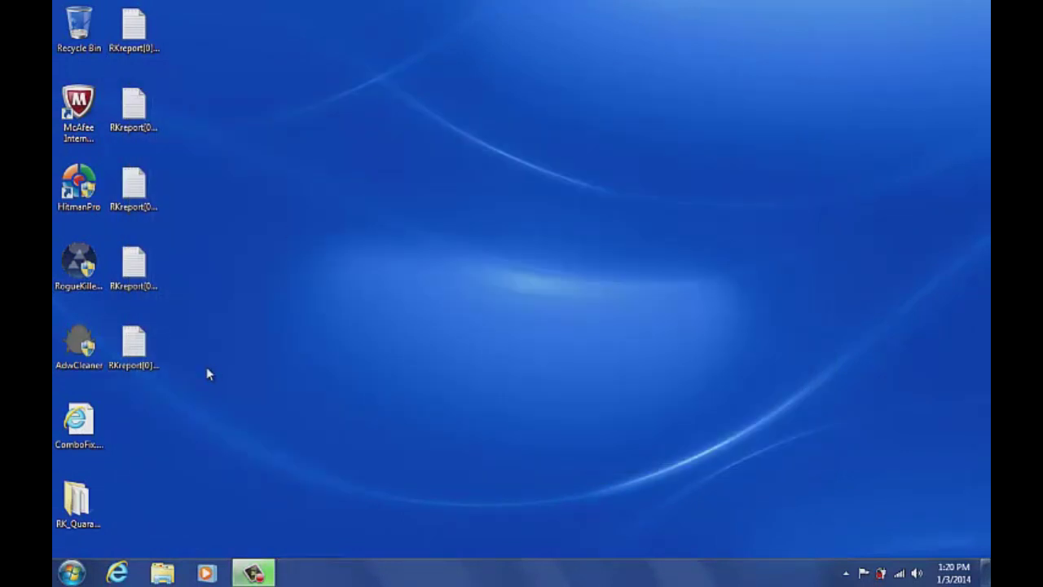
{"action": "left_click_drag", "start_coordinate": [173, 408], "coordinate": [79, 25]}
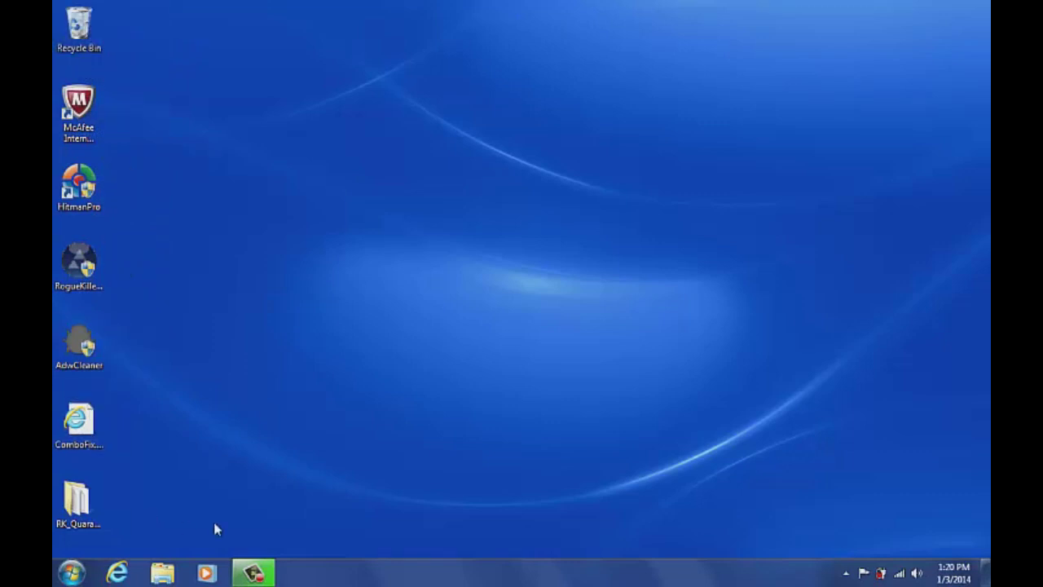
Open Internet Explorer, turn off McAfee Real-Time Scanning, resuming "When I restart my PC", and close the McAfee window.
{"action": "left_click", "coordinate": [119, 574]}
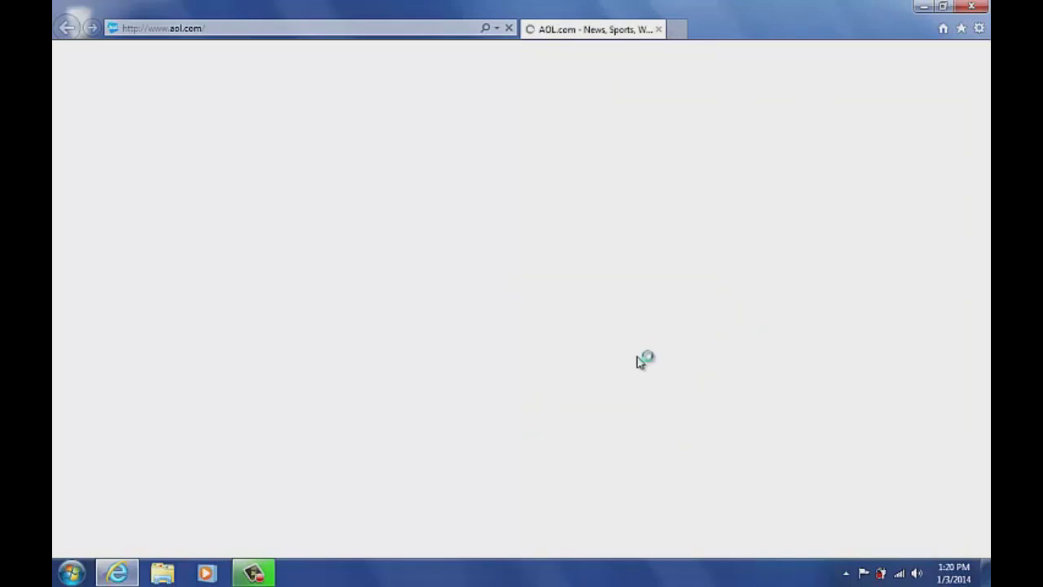
{"action": "left_click", "coordinate": [846, 573]}
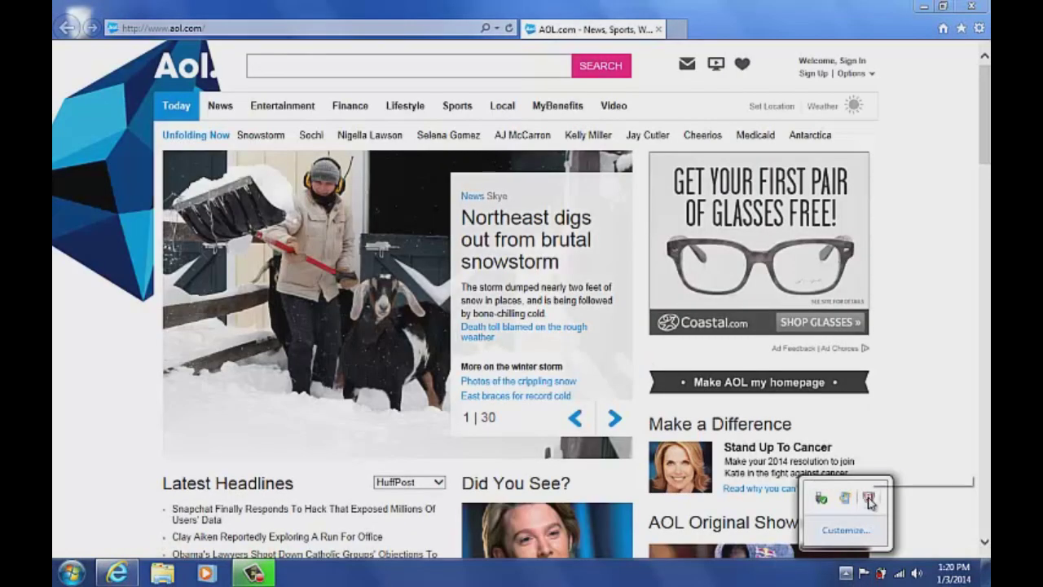
{"action": "right_click", "coordinate": [870, 500]}
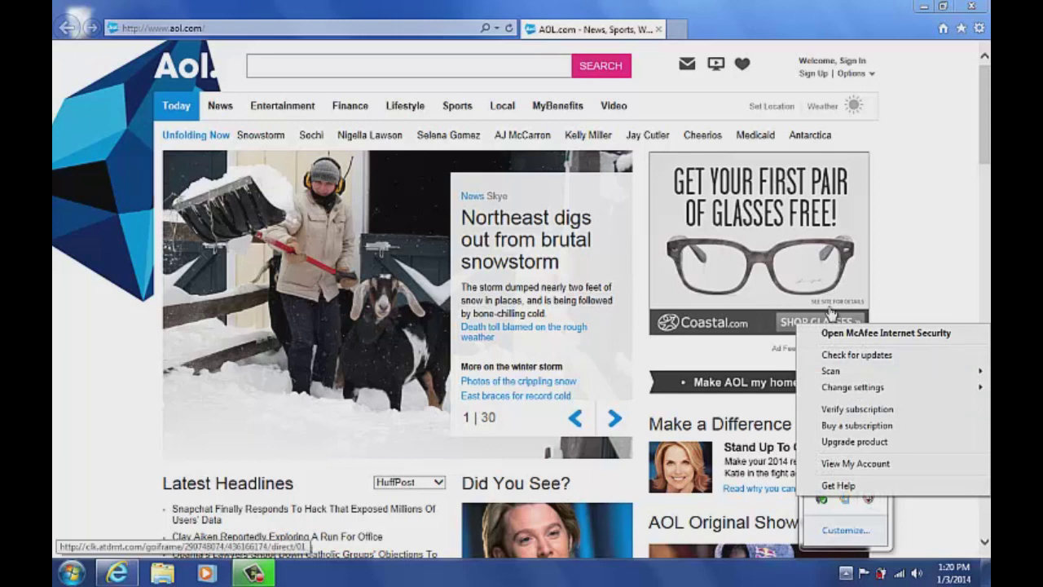
{"action": "mouse_move", "coordinate": [860, 393]}
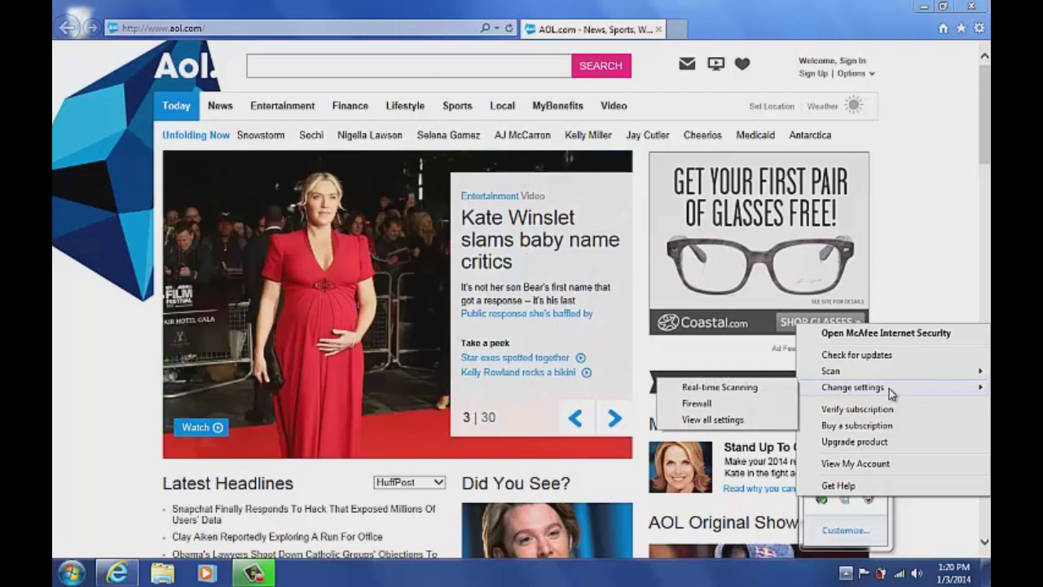
{"action": "left_click", "coordinate": [768, 389]}
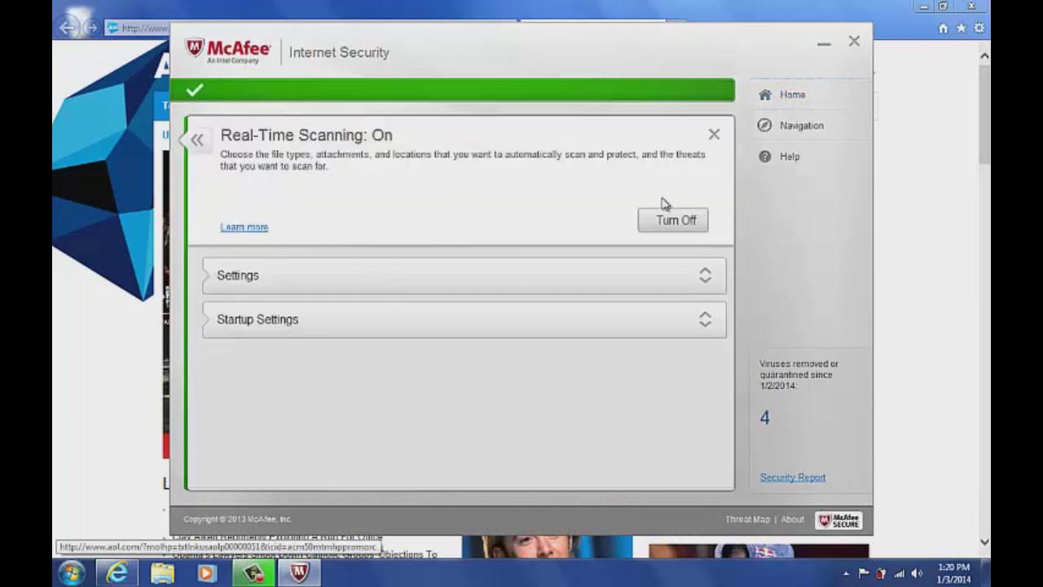
{"action": "left_click", "coordinate": [689, 220]}
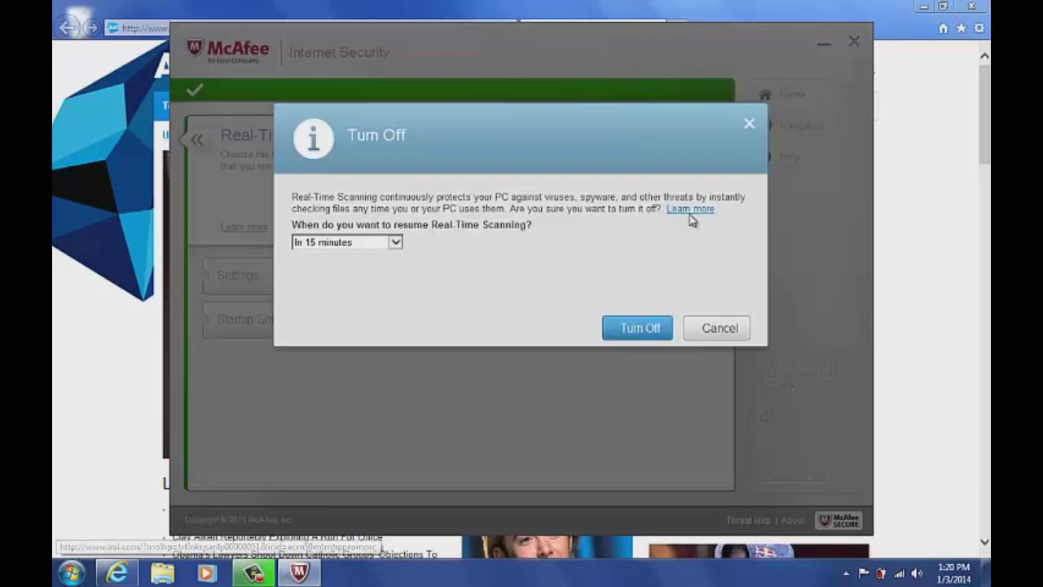
{"action": "left_click", "coordinate": [395, 242]}
{"action": "left_click", "coordinate": [361, 303]}
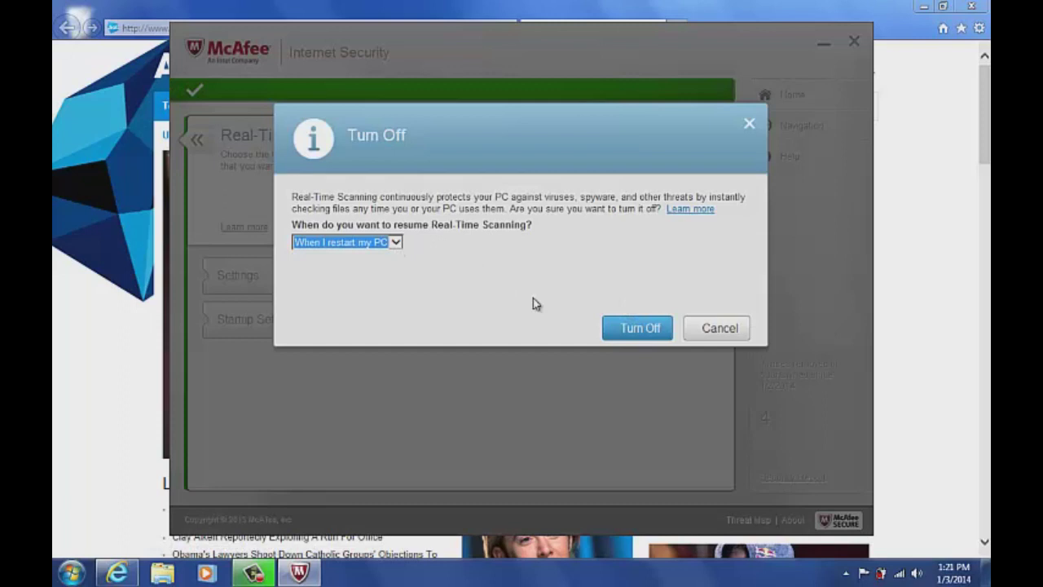
{"action": "left_click", "coordinate": [636, 331]}
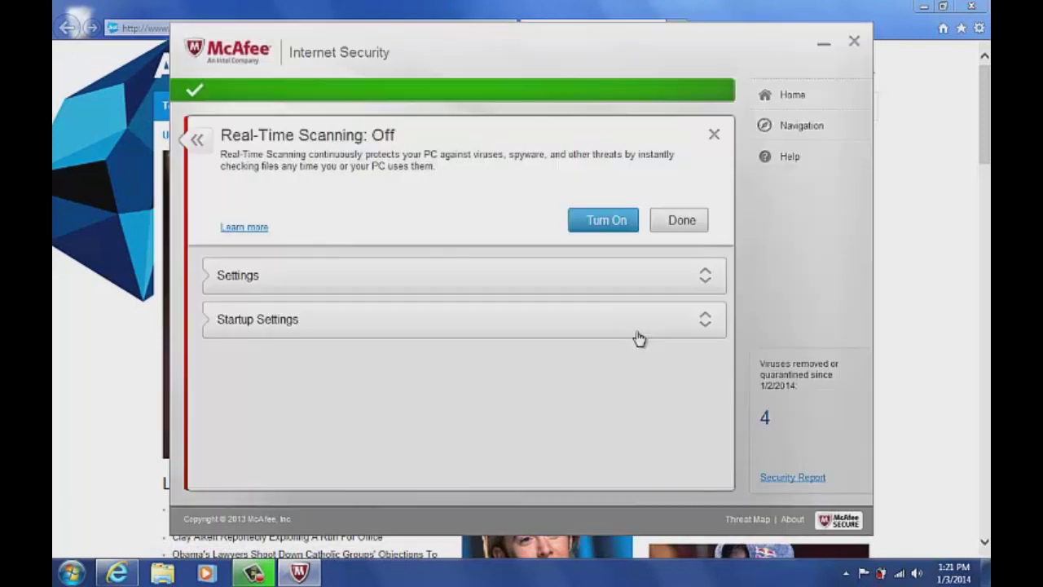
{"action": "left_click", "coordinate": [854, 40]}
Search AOL for combofix and start the ComboFix download from bleepingcomputer.com.
{"action": "left_click", "coordinate": [524, 70]}
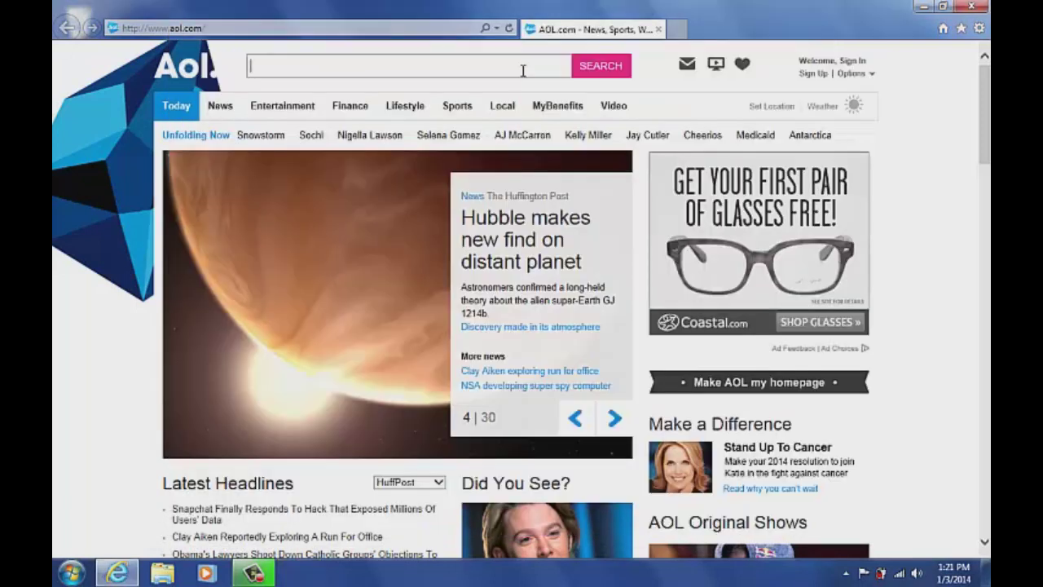
{"action": "type", "text": "comb"}
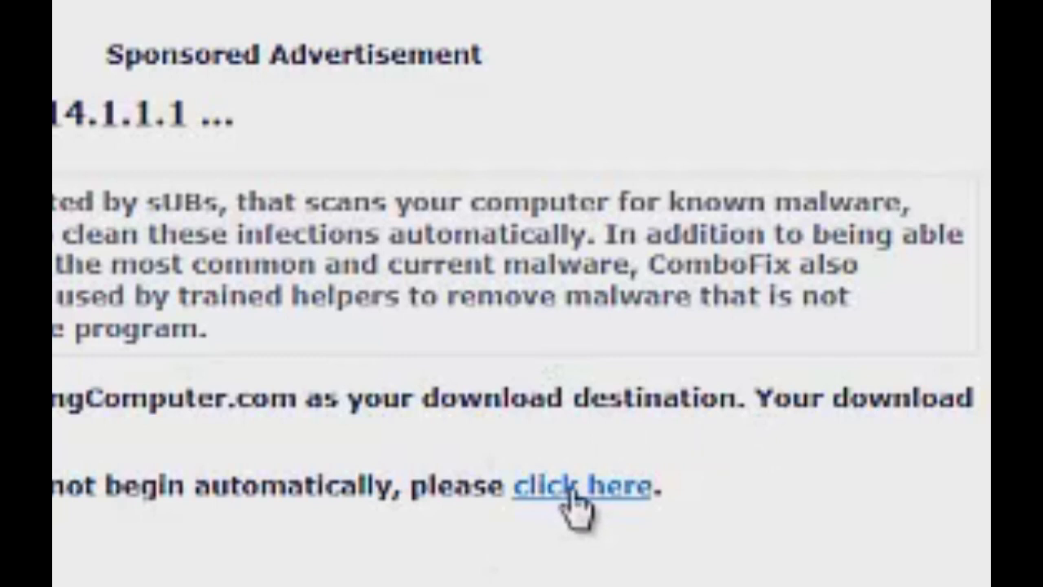
{"action": "left_click", "coordinate": [566, 489]}
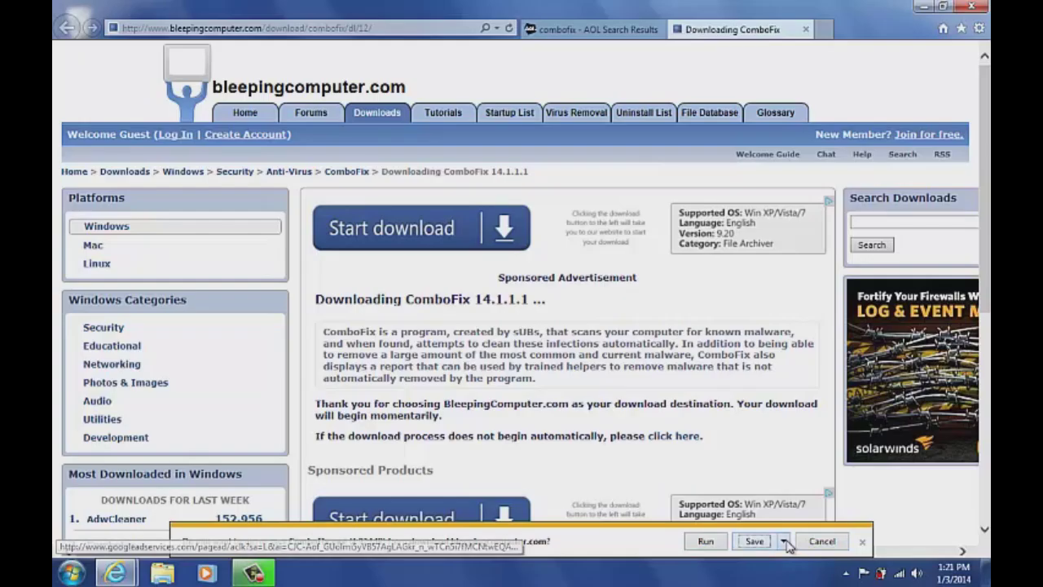
Save the downloaded file to the Desktop under the name ComboFix.
{"action": "left_click", "coordinate": [785, 540]}
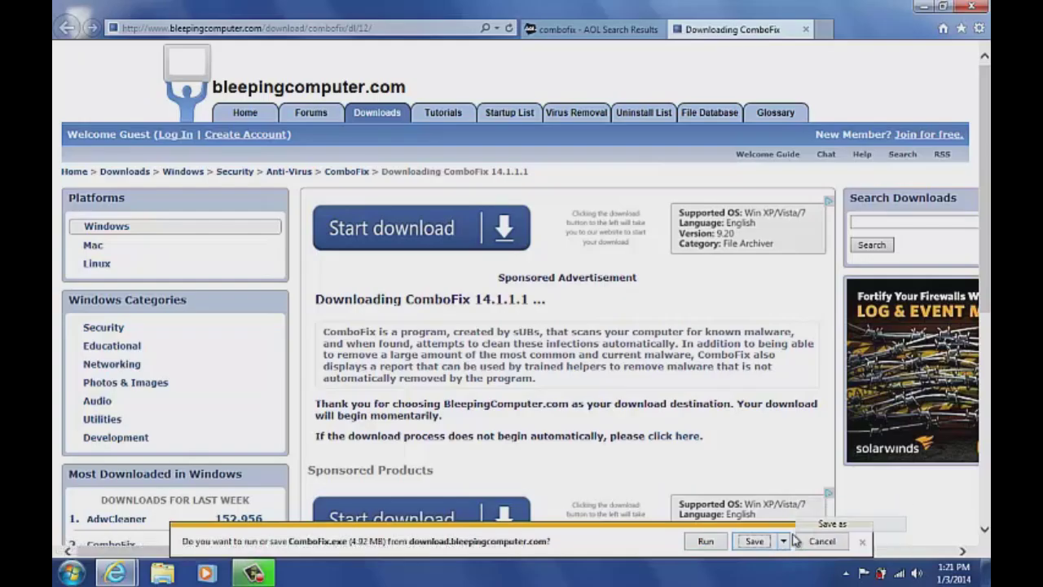
{"action": "left_click", "coordinate": [796, 526]}
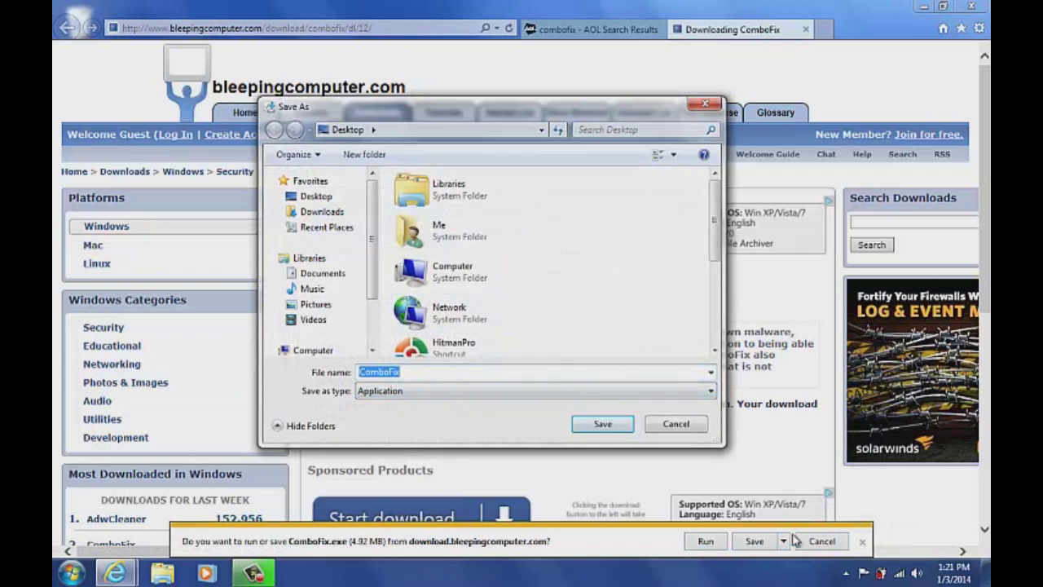
{"action": "key", "text": "Return"}
{"action": "left_click", "coordinate": [796, 539]}
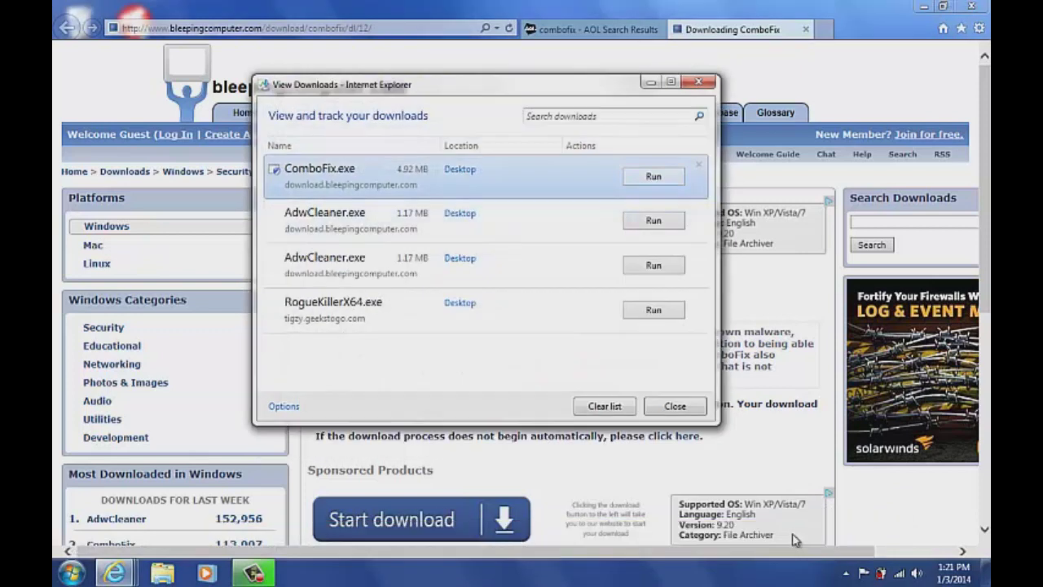
Run ComboFix.exe from the browser's download list and close all Internet Explorer tabs.
{"action": "key", "text": "Return"}
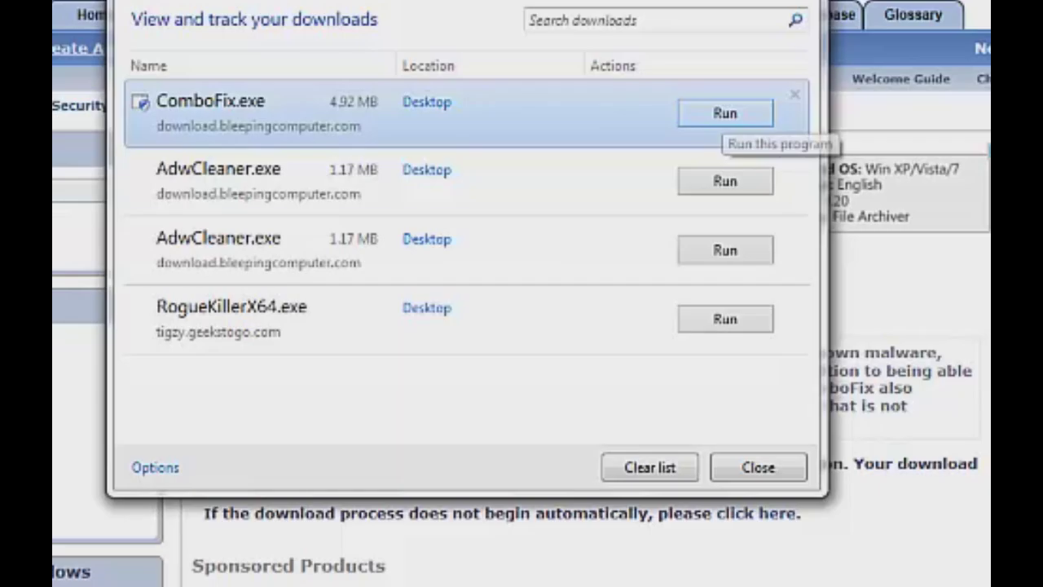
{"action": "key", "text": "Return"}
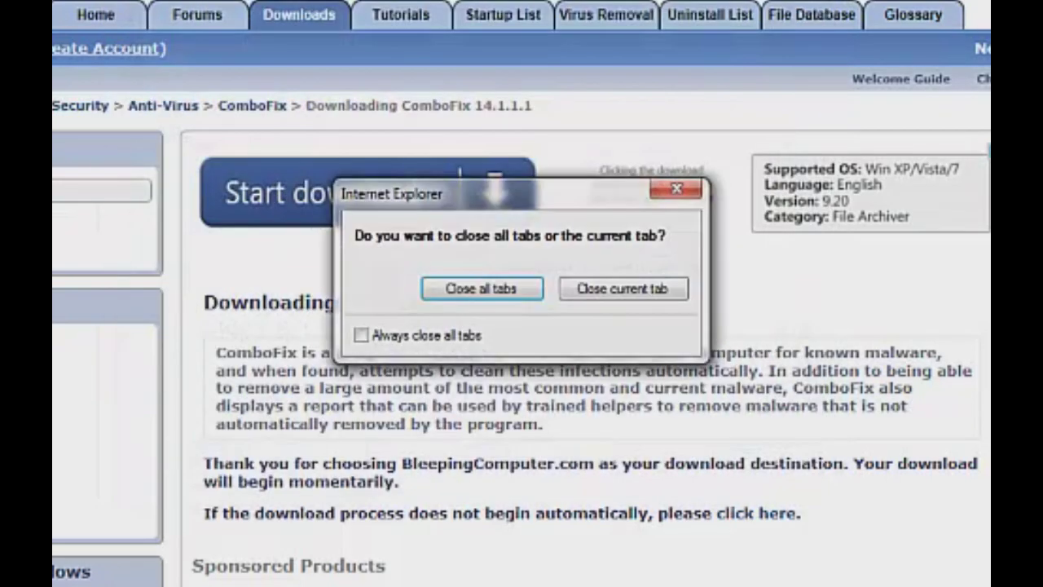
{"action": "key", "text": "Return"}
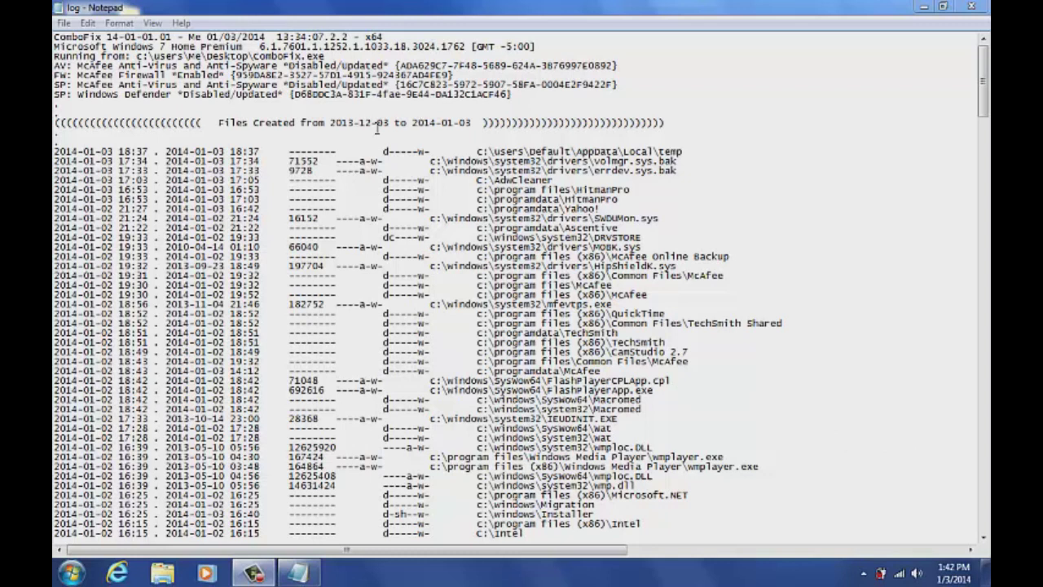
Review the recently created files in the ComboFix log and close Notepad.
{"action": "left_click_drag", "start_coordinate": [384, 152], "coordinate": [398, 324]}
{"action": "left_click", "coordinate": [698, 219]}
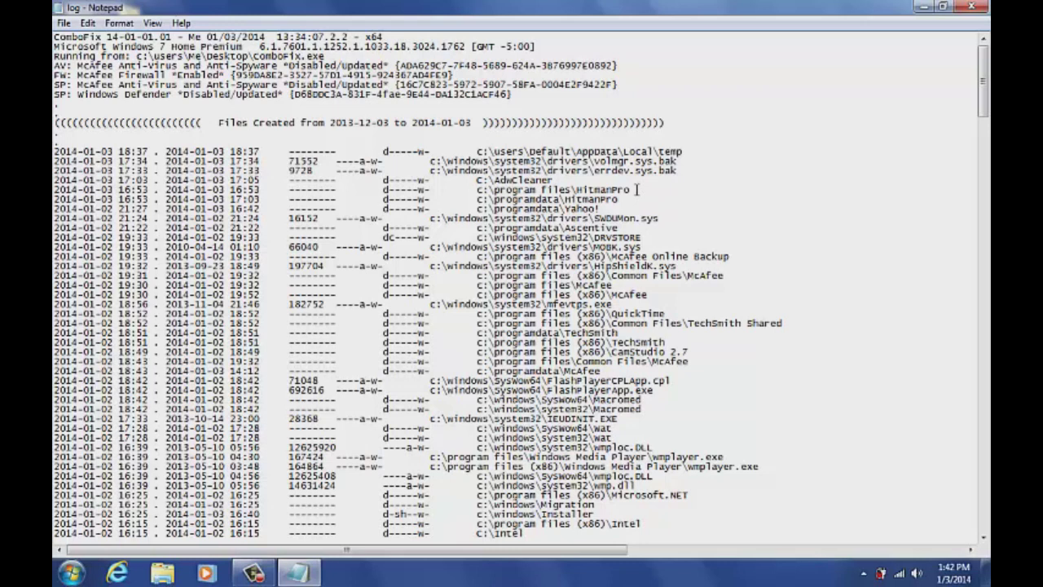
{"action": "left_click", "coordinate": [978, 8]}
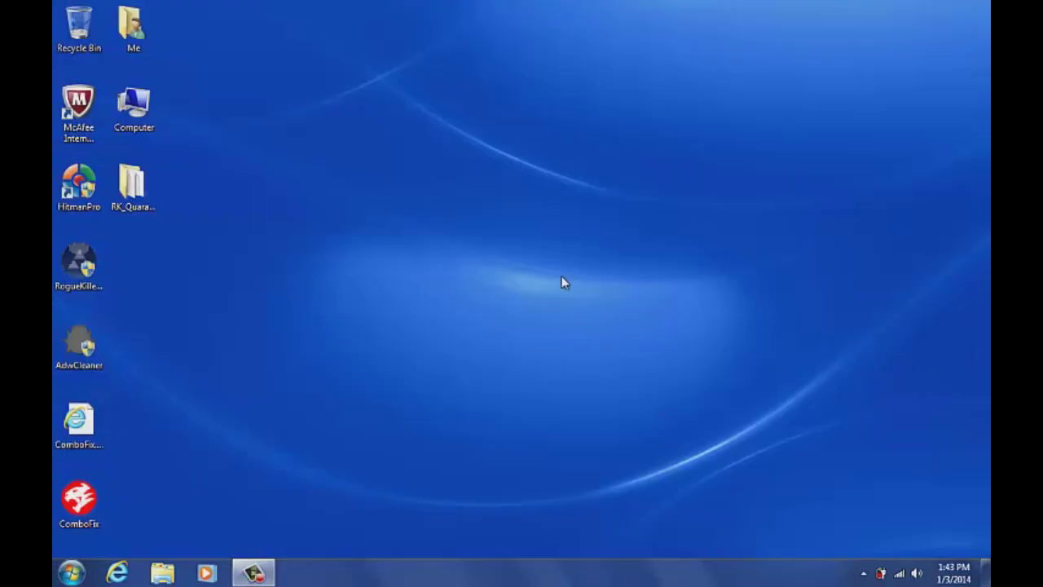
Open Internet Explorer and dismiss the secure connection alert so that it is not shown in the future.
{"action": "left_click", "coordinate": [118, 573]}
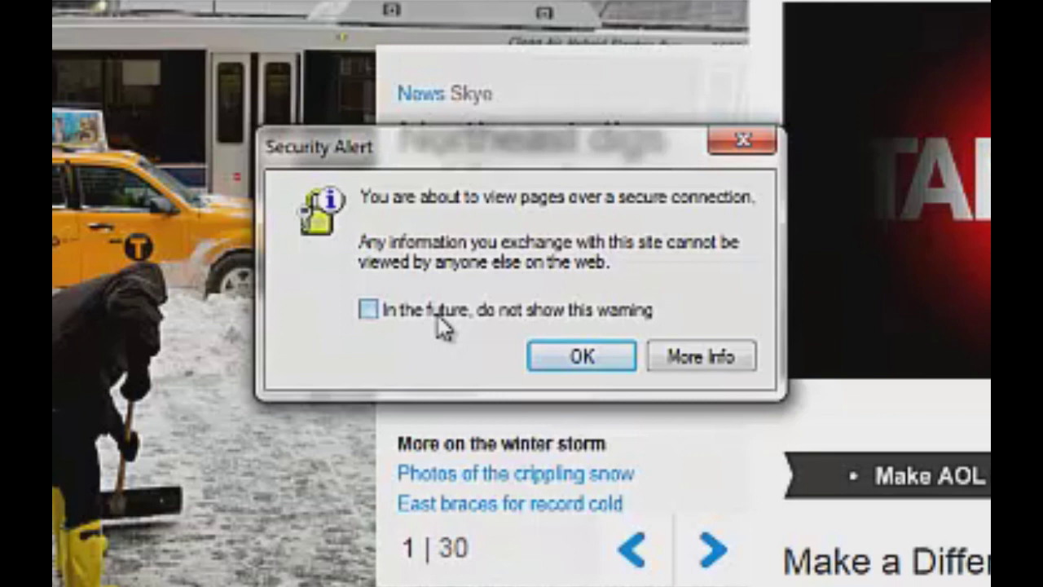
{"action": "left_click_drag", "start_coordinate": [482, 158], "coordinate": [431, 140]}
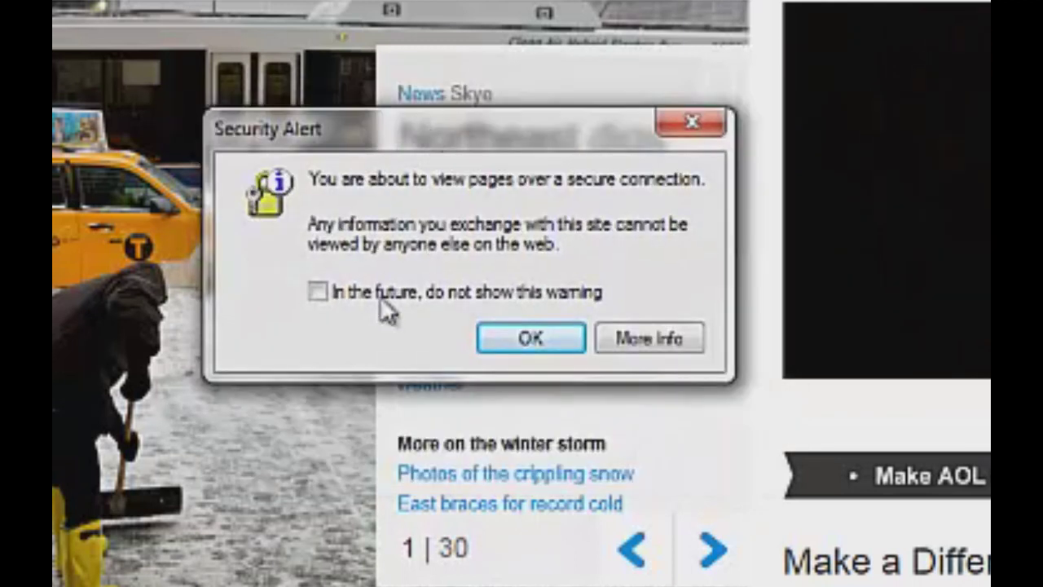
{"action": "left_click", "coordinate": [331, 295]}
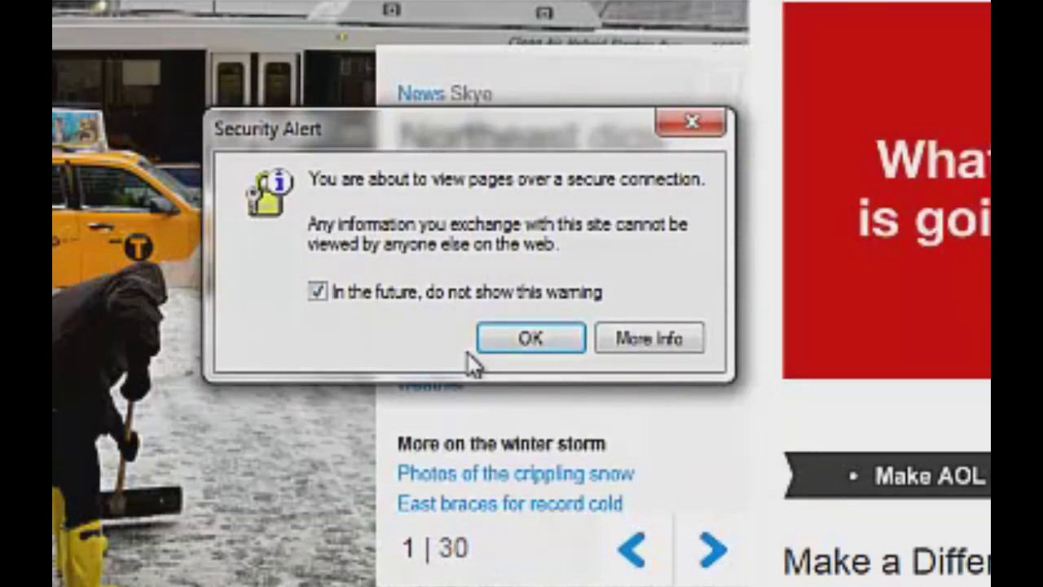
{"action": "left_click", "coordinate": [554, 343]}
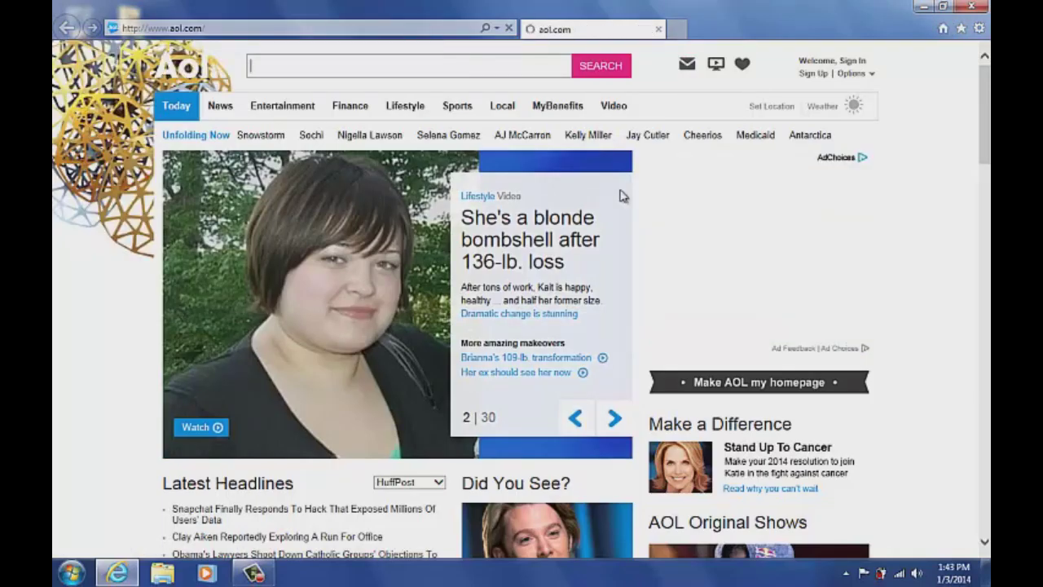
{"action": "mouse_move", "coordinate": [546, 91]}
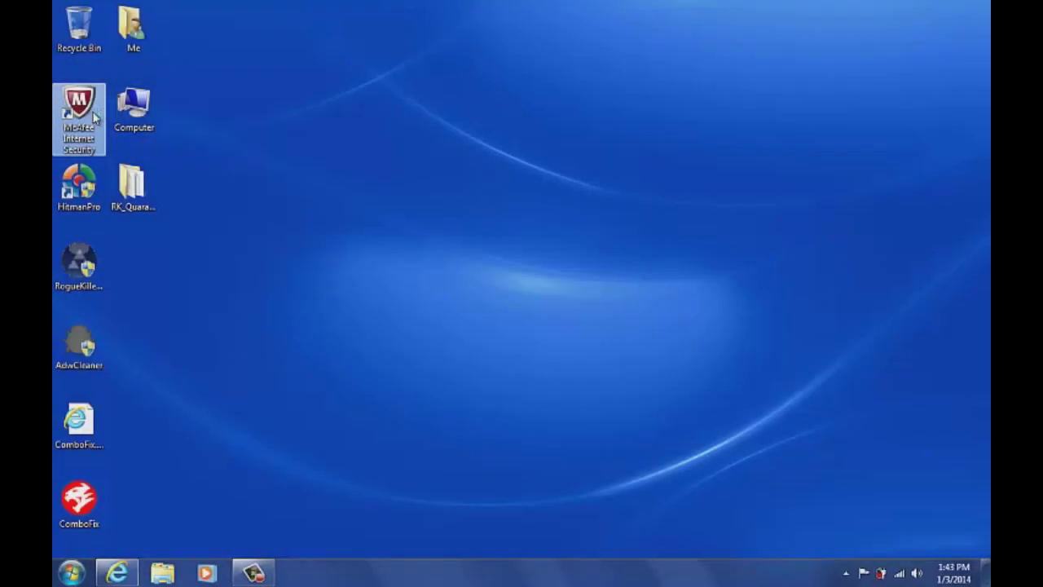
Check the Real-Time Scanning status in McAfee Internet Security and the HitmanPro start screen, closing both programs.
{"action": "double_click", "coordinate": [103, 113]}
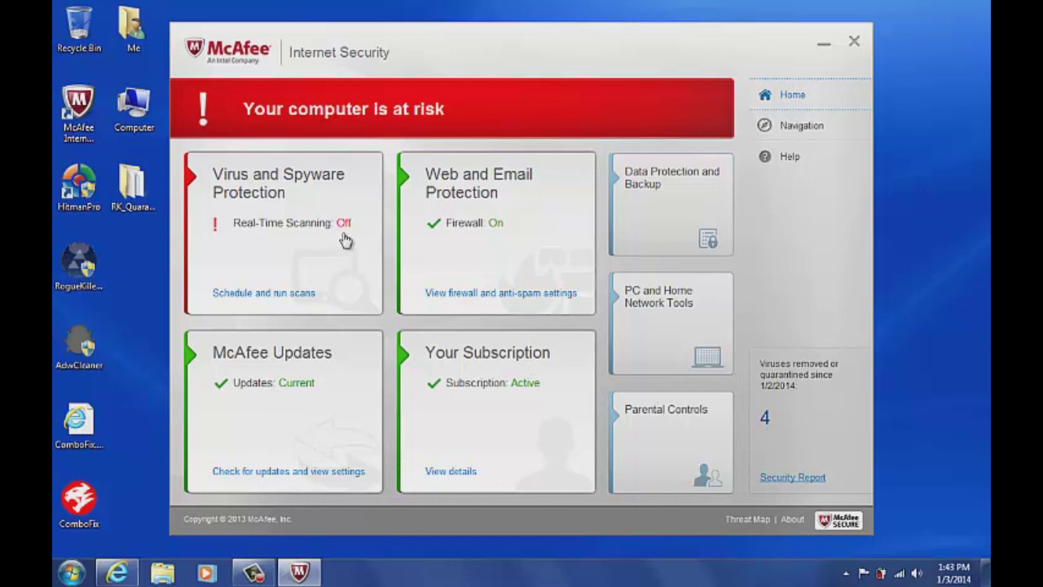
{"action": "left_click", "coordinate": [854, 40]}
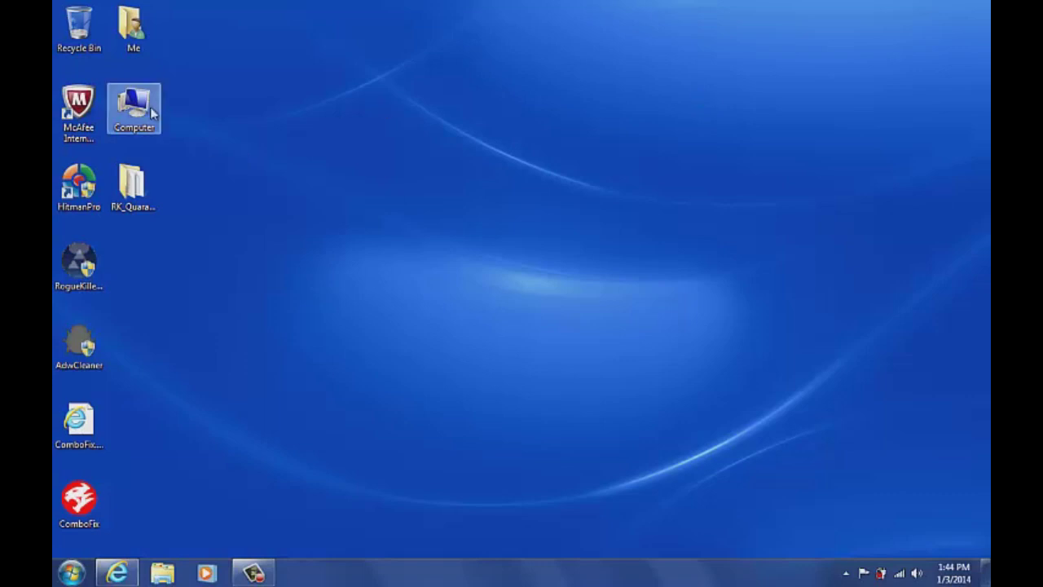
{"action": "double_click", "coordinate": [92, 192]}
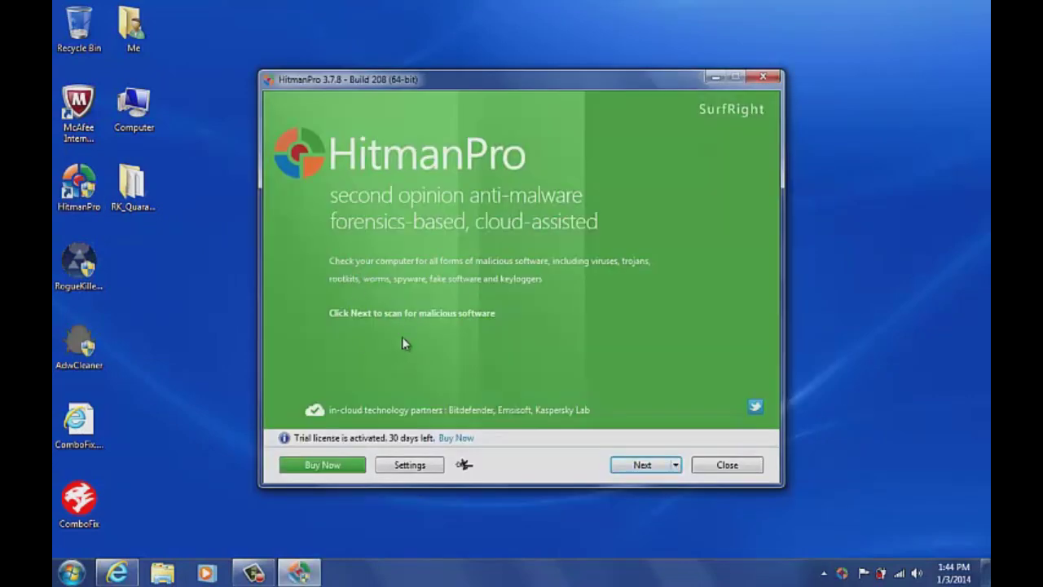
{"action": "left_click", "coordinate": [725, 464]}
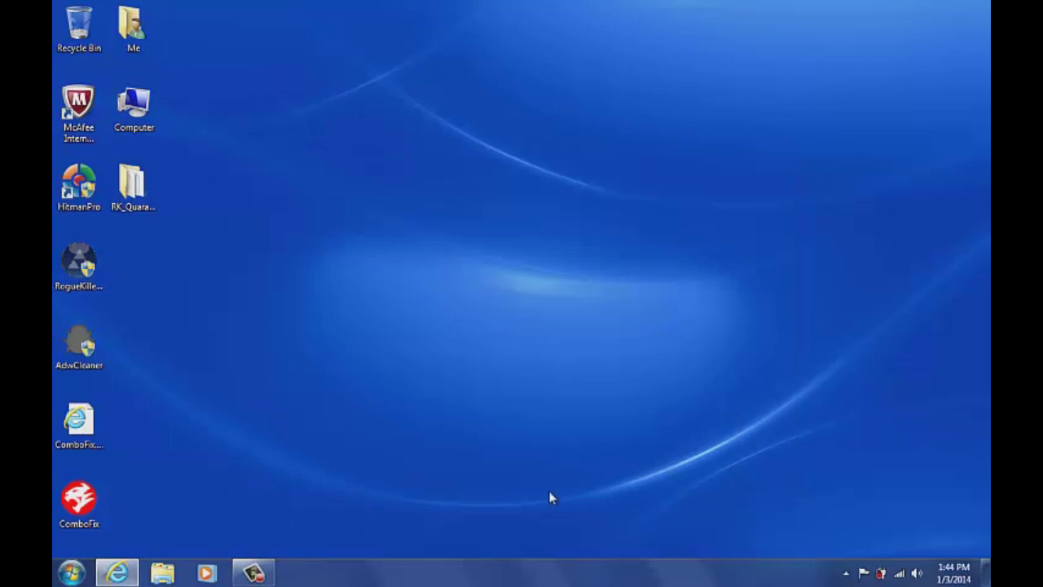
Check the hidden notification icons and the list of all installed programs for leftovers.
{"action": "left_click", "coordinate": [846, 573]}
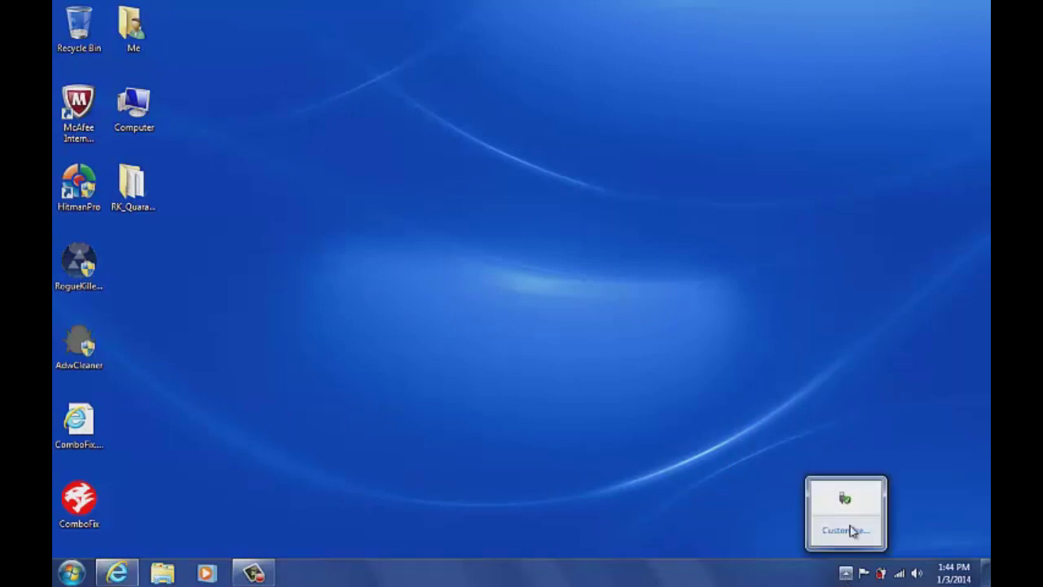
{"action": "left_click", "coordinate": [72, 573]}
{"action": "left_click", "coordinate": [99, 507]}
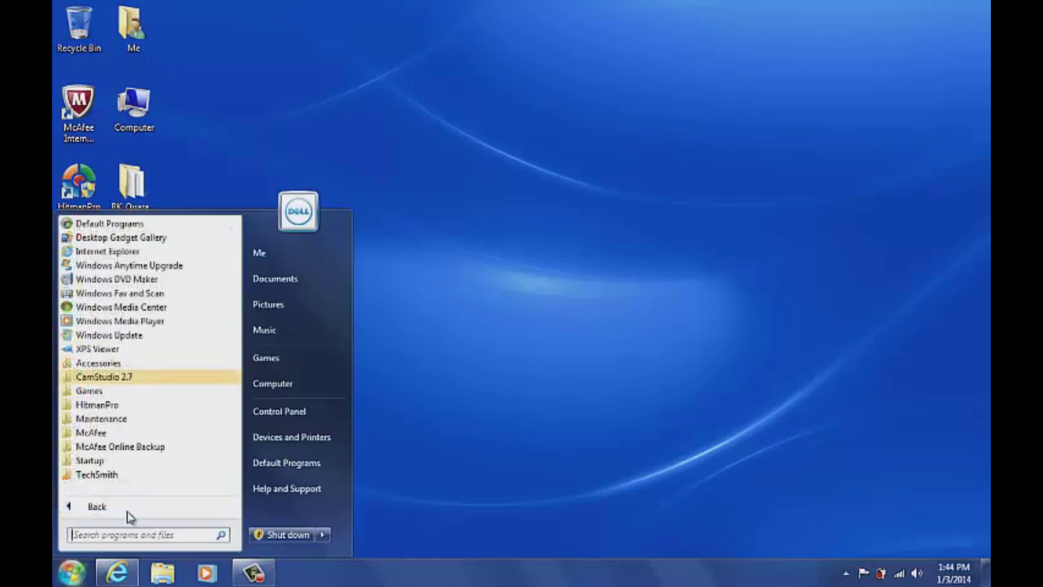
{"action": "left_click", "coordinate": [163, 336]}
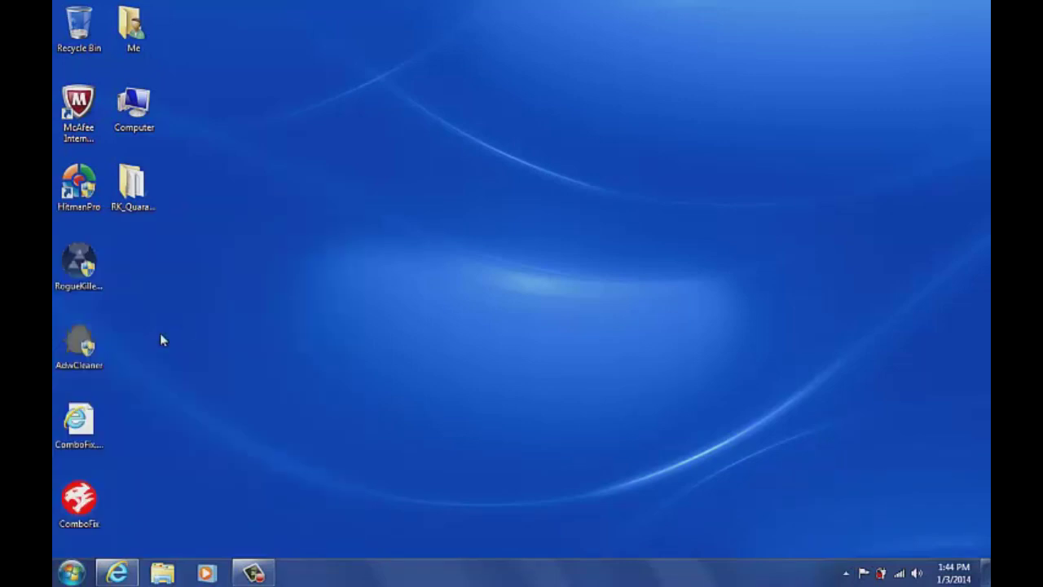